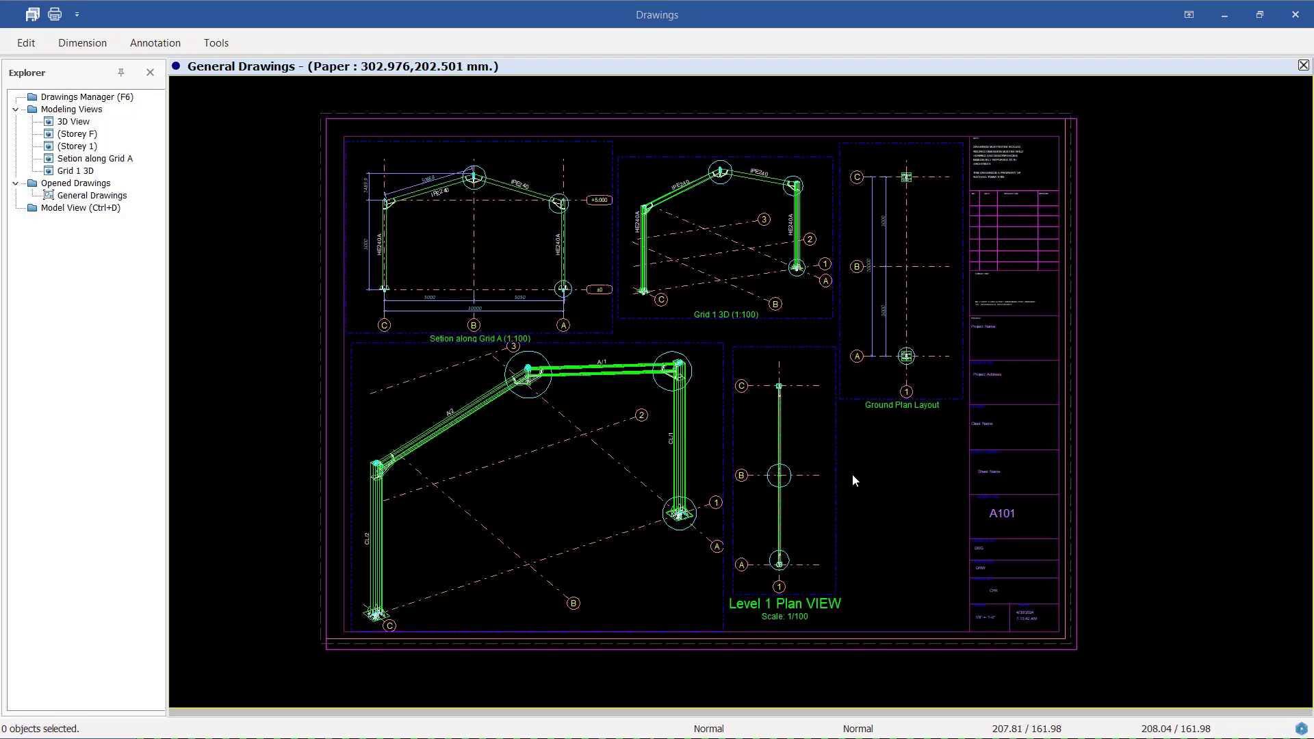
# Examine the General Drawings sheet, including its section, 3D and plan viewports and the title block
pyautogui.scroll(2, 749, 396)
pyautogui.scroll(-1, 749, 396)
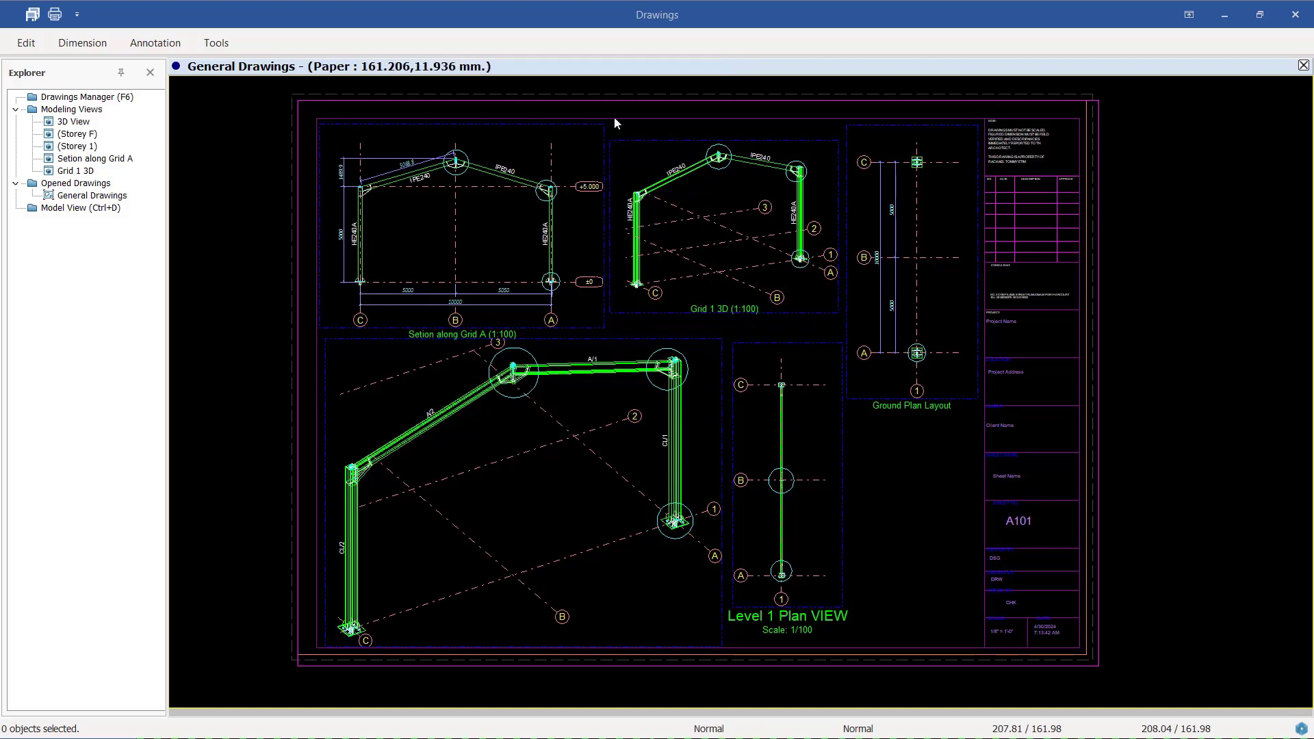
pyautogui.scroll(-3, 838, 308)
pyautogui.scroll(4, 815, 307)
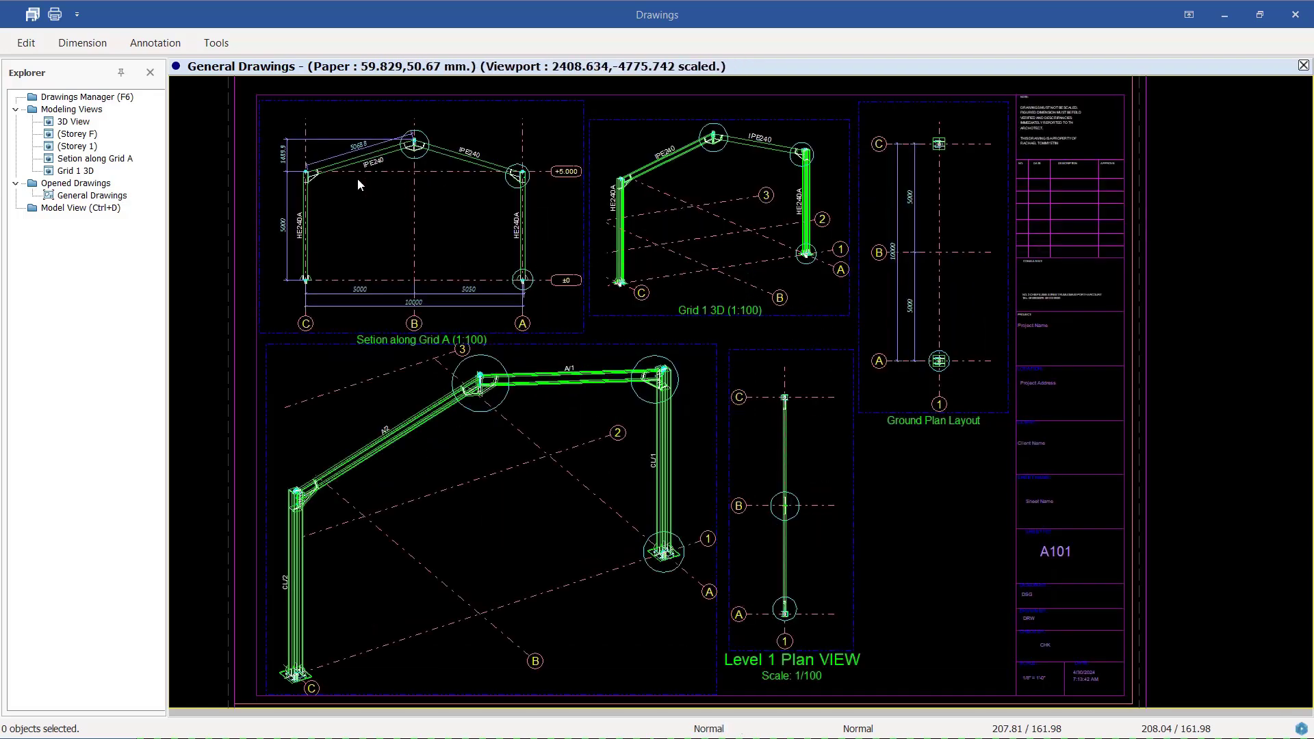
pyautogui.scroll(-2, 822, 164)
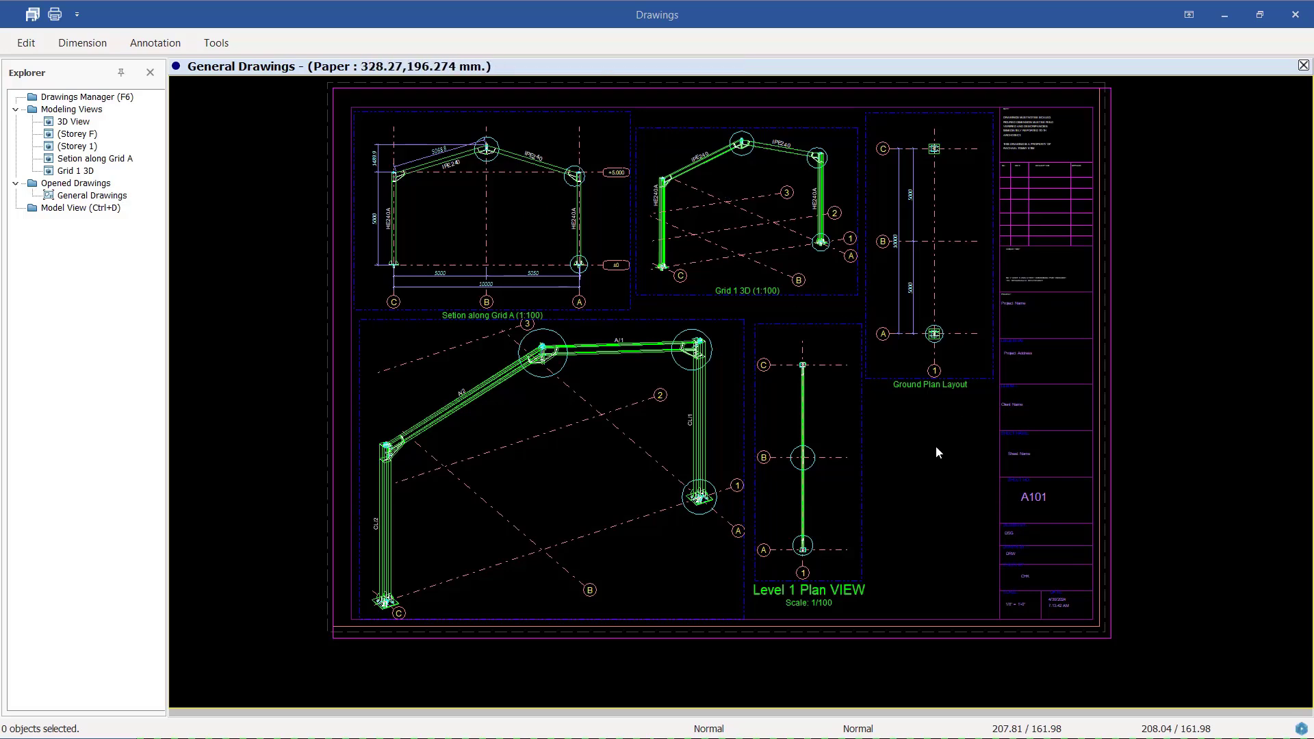
pyautogui.scroll(3, 499, 338)
pyautogui.scroll(-2, 490, 320)
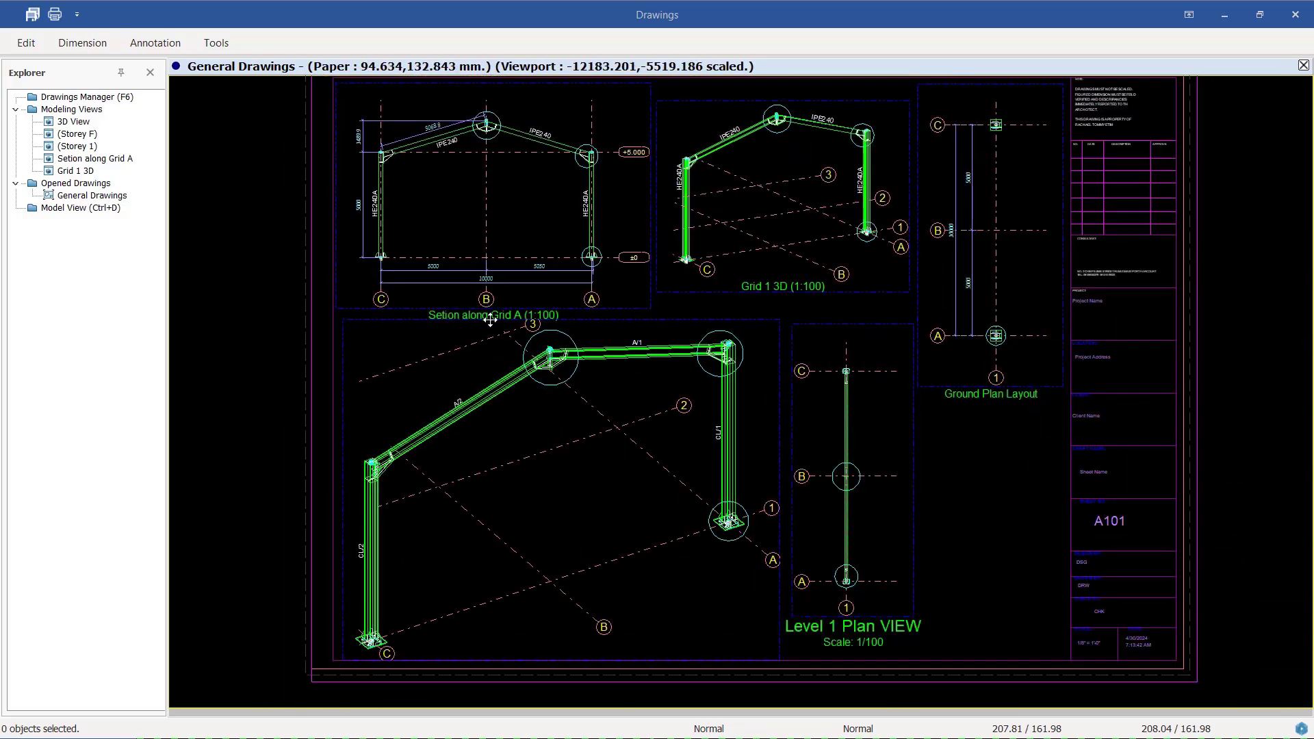
pyautogui.scroll(-2, 401, 247)
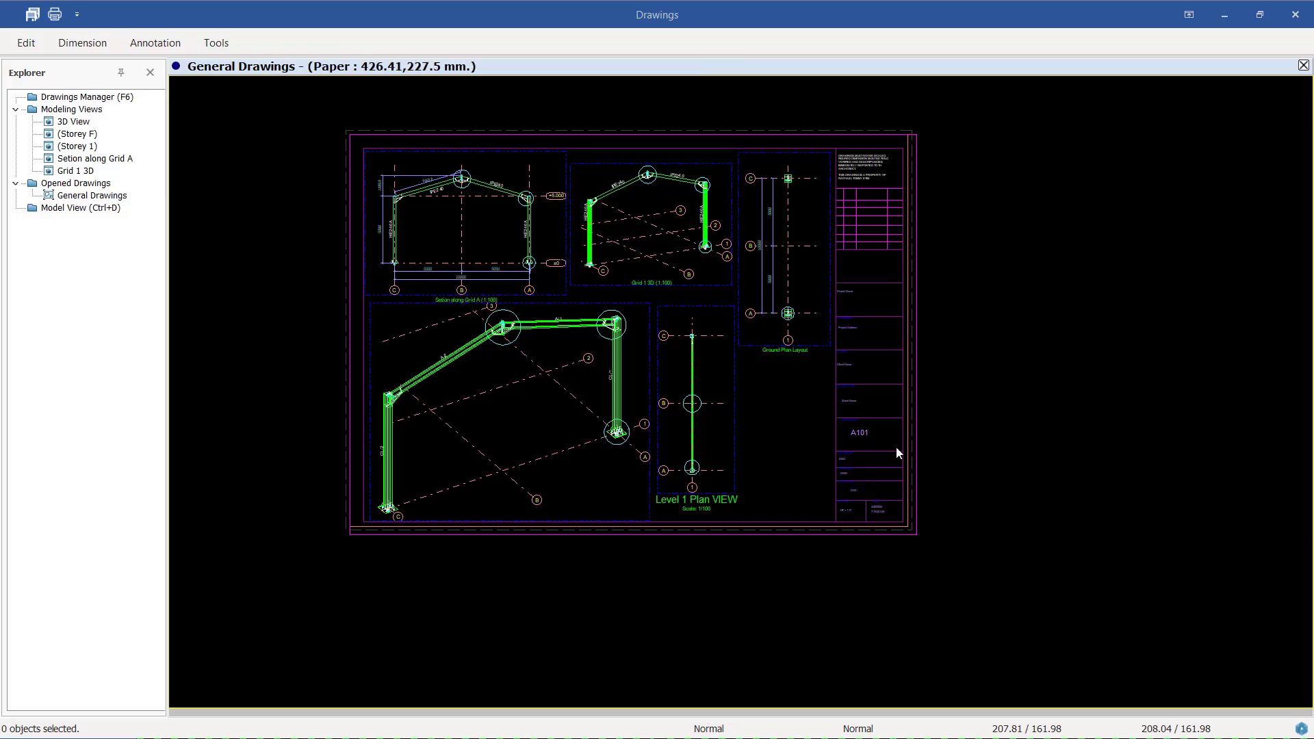
pyautogui.scroll(2, 520, 161)
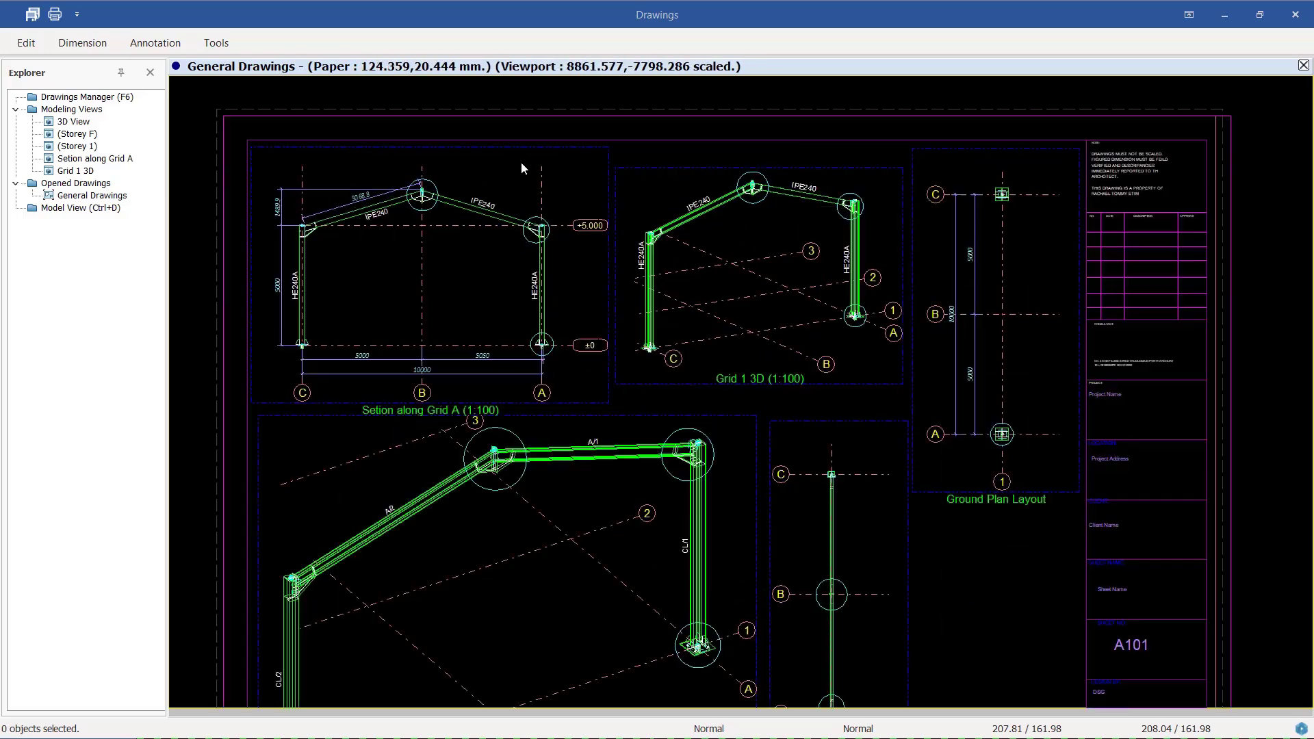
pyautogui.scroll(-2, 588, 173)
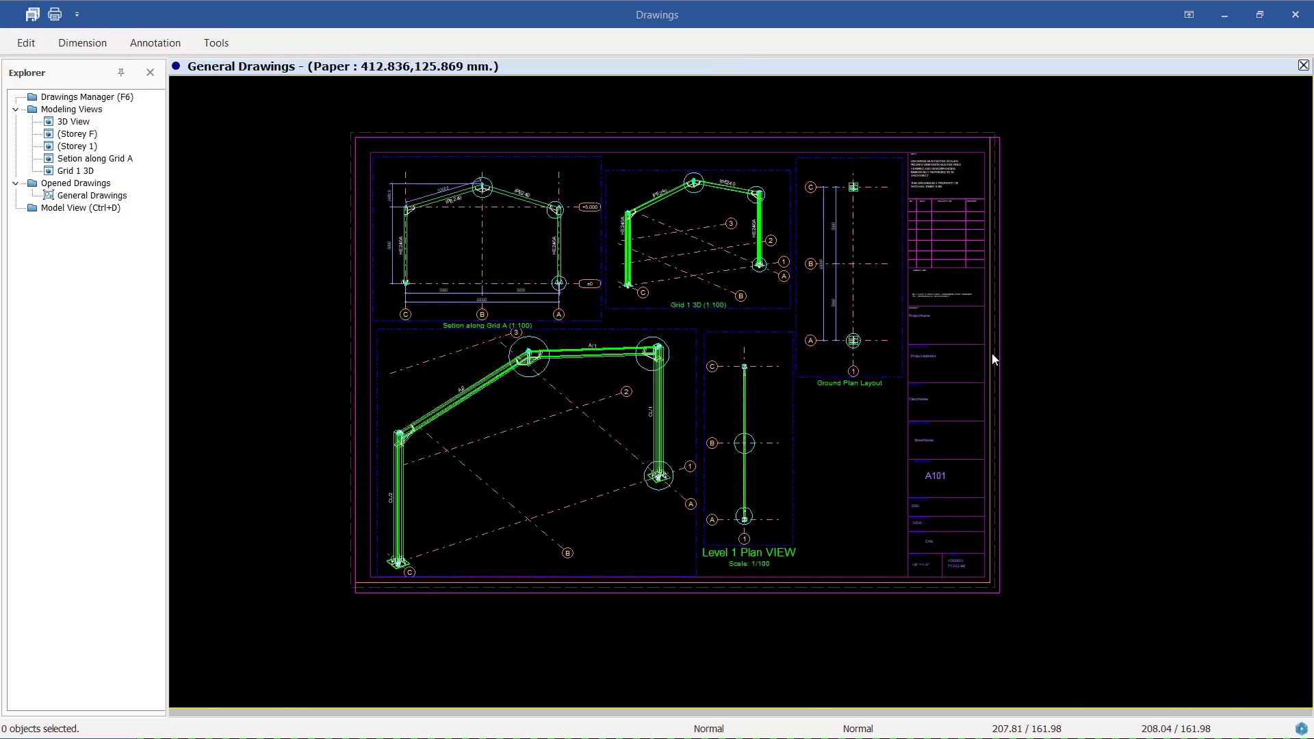
pyautogui.scroll(1, 529, 500)
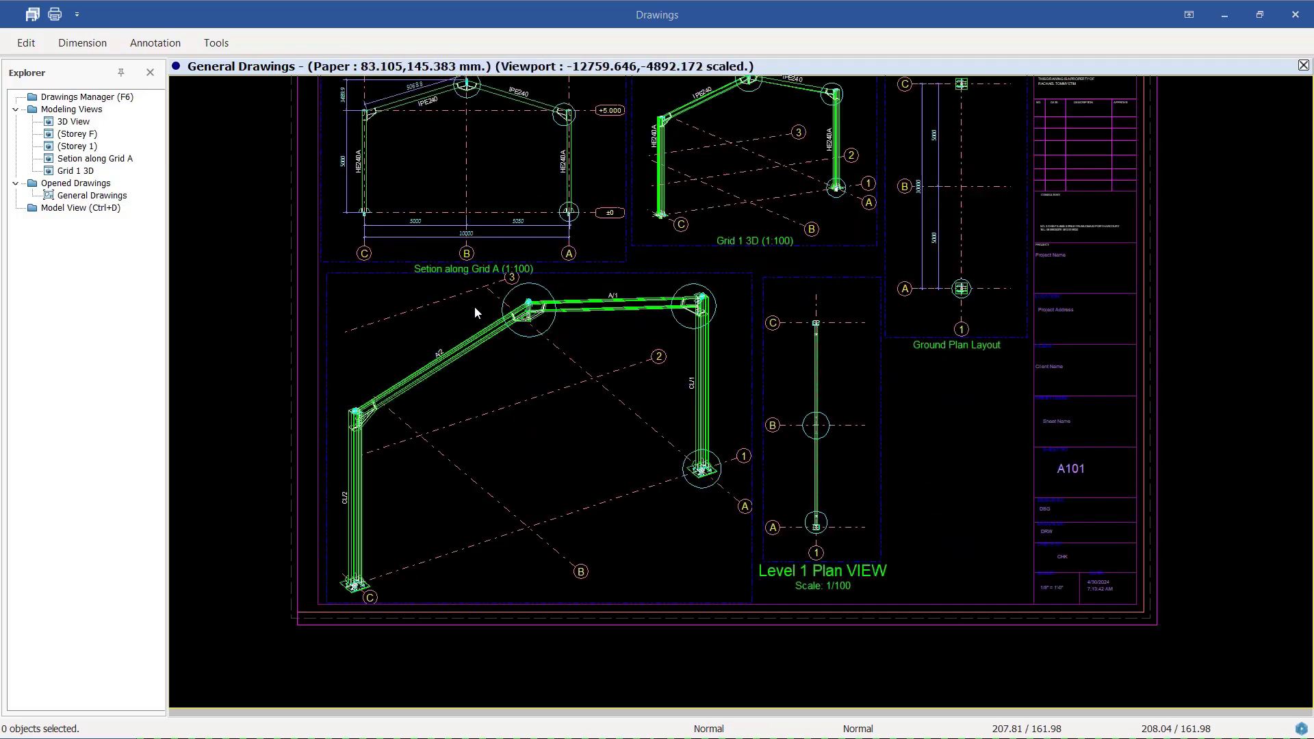
pyautogui.scroll(-2, 661, 283)
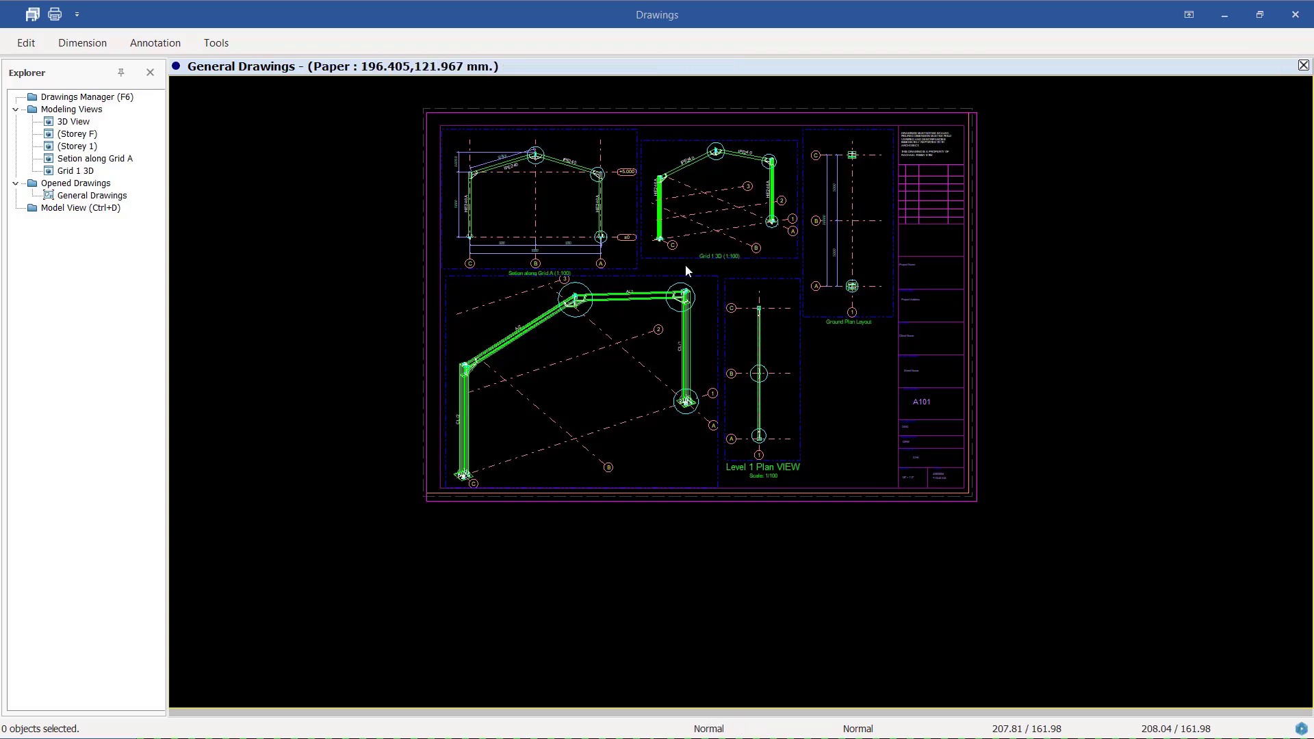
pyautogui.scroll(1, 687, 270)
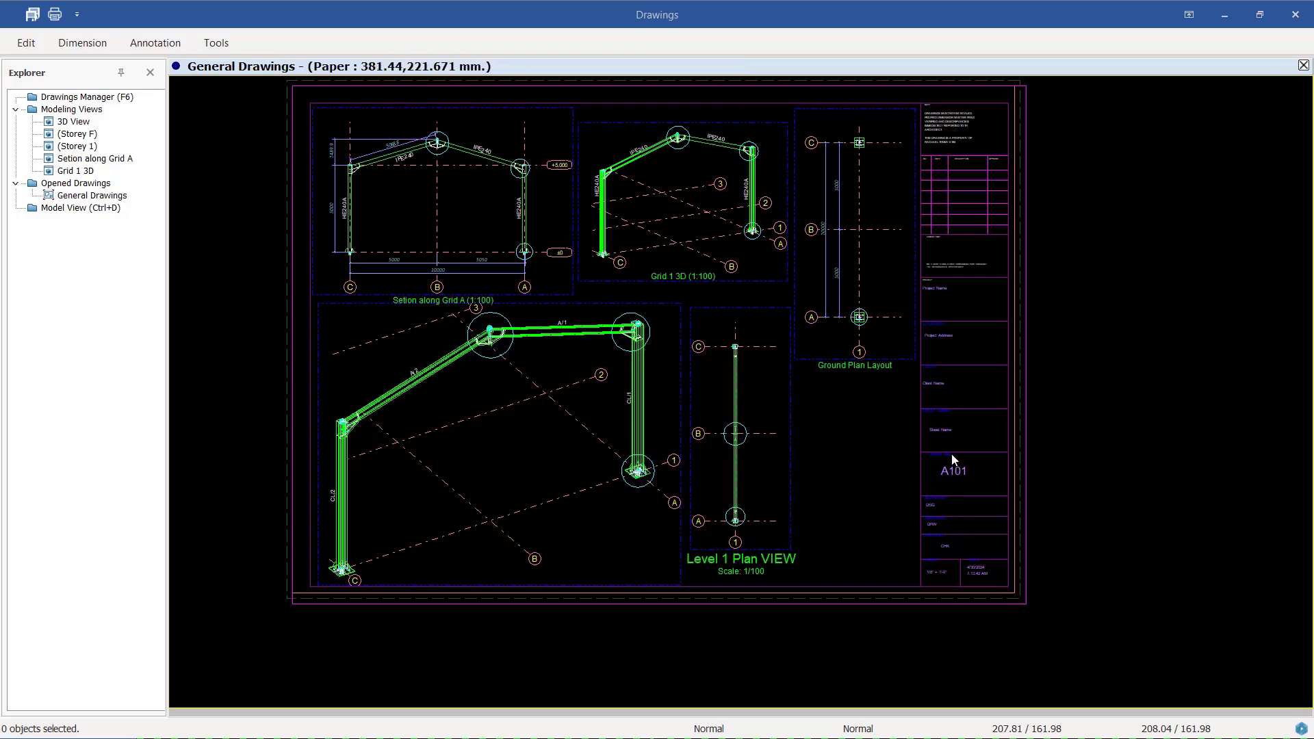
# Review the text, font and height properties of the title block's Sheet Name text, keeping the Arial font
pyautogui.doubleClick(943, 428)
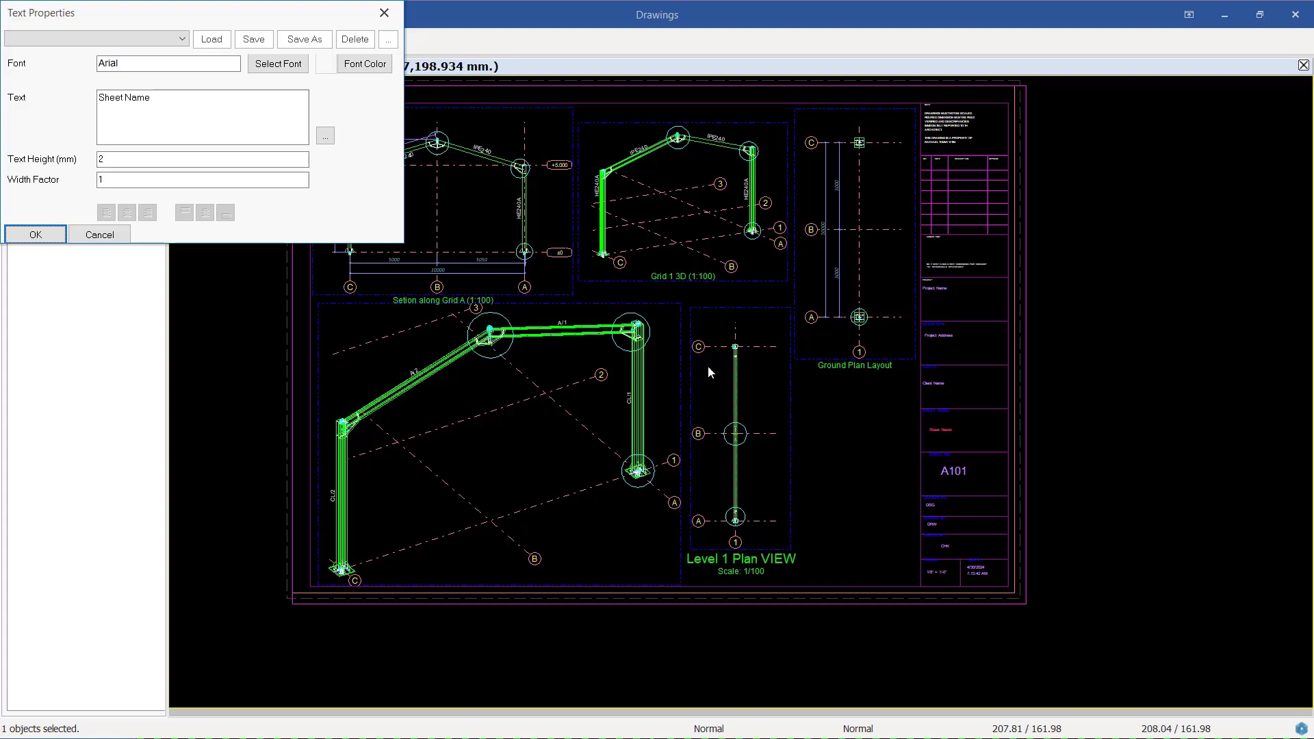
pyautogui.moveTo(107, 21); pyautogui.dragTo(215, 81)
pyautogui.moveTo(261, 157); pyautogui.dragTo(165, 162)
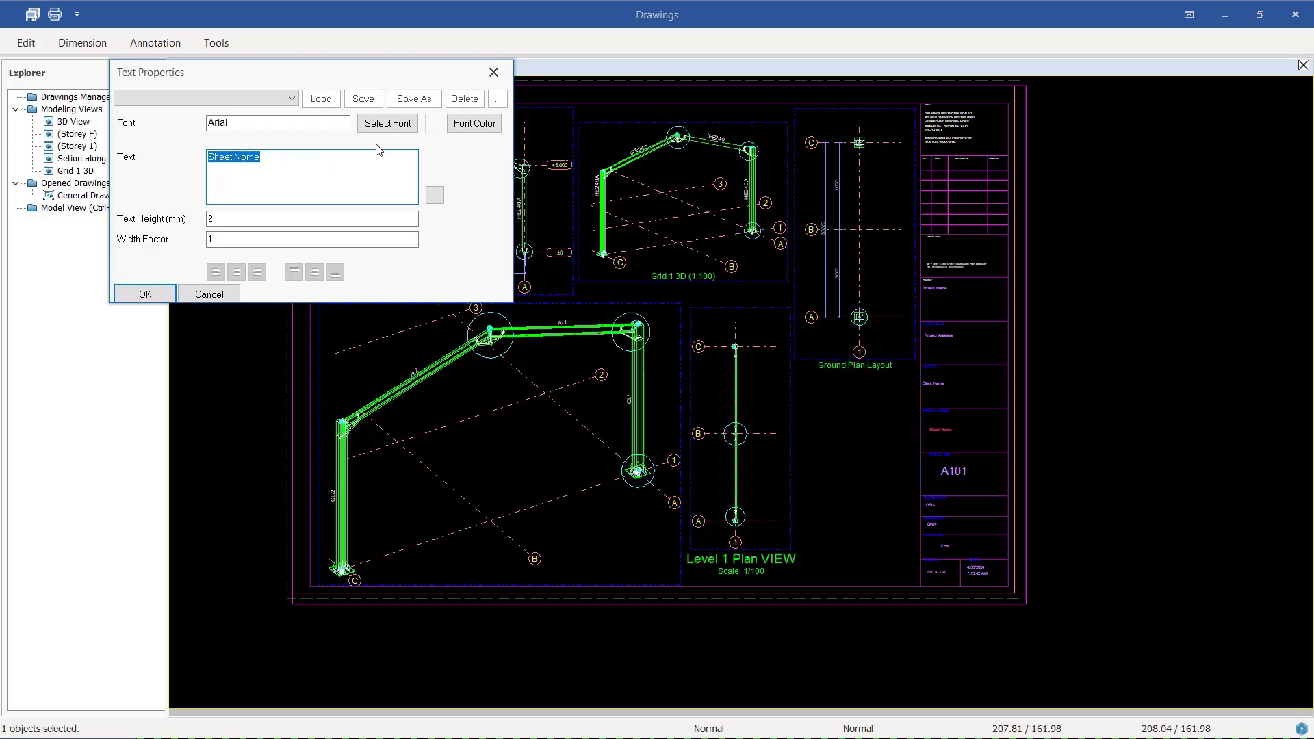
pyautogui.click(397, 132)
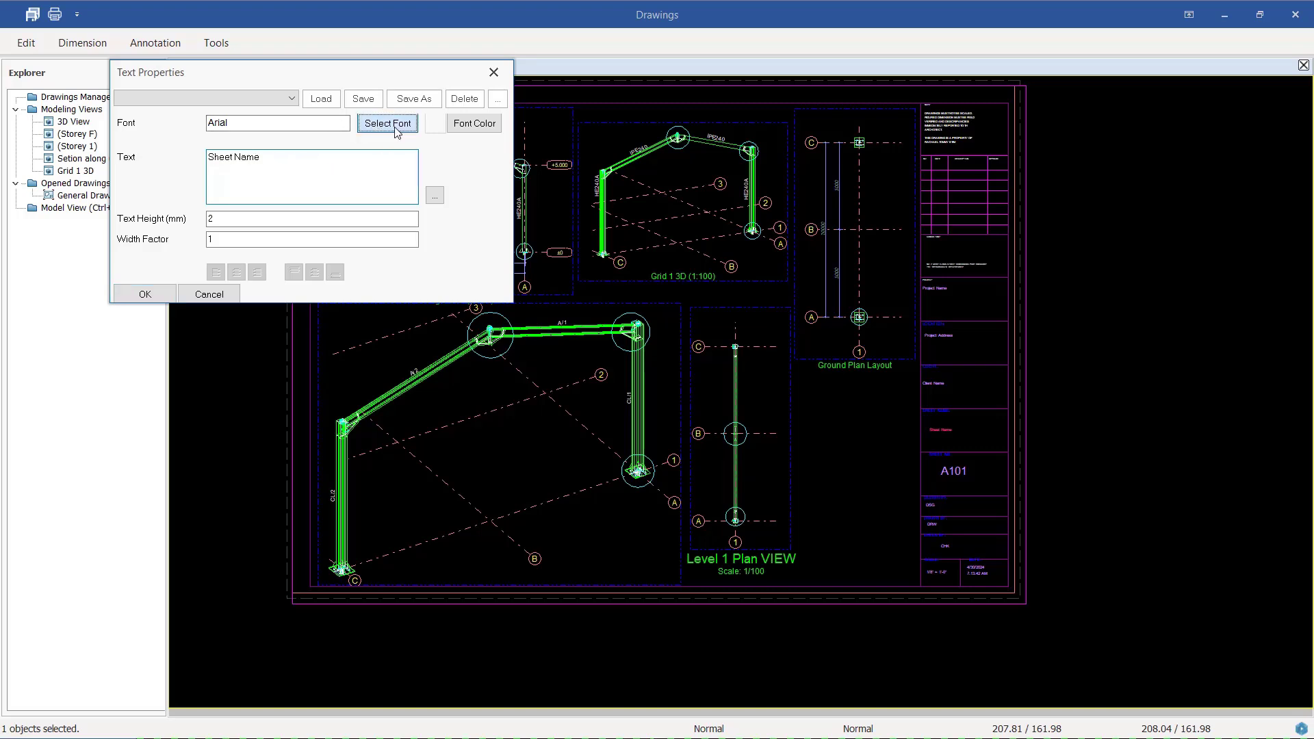
pyautogui.click(394, 125)
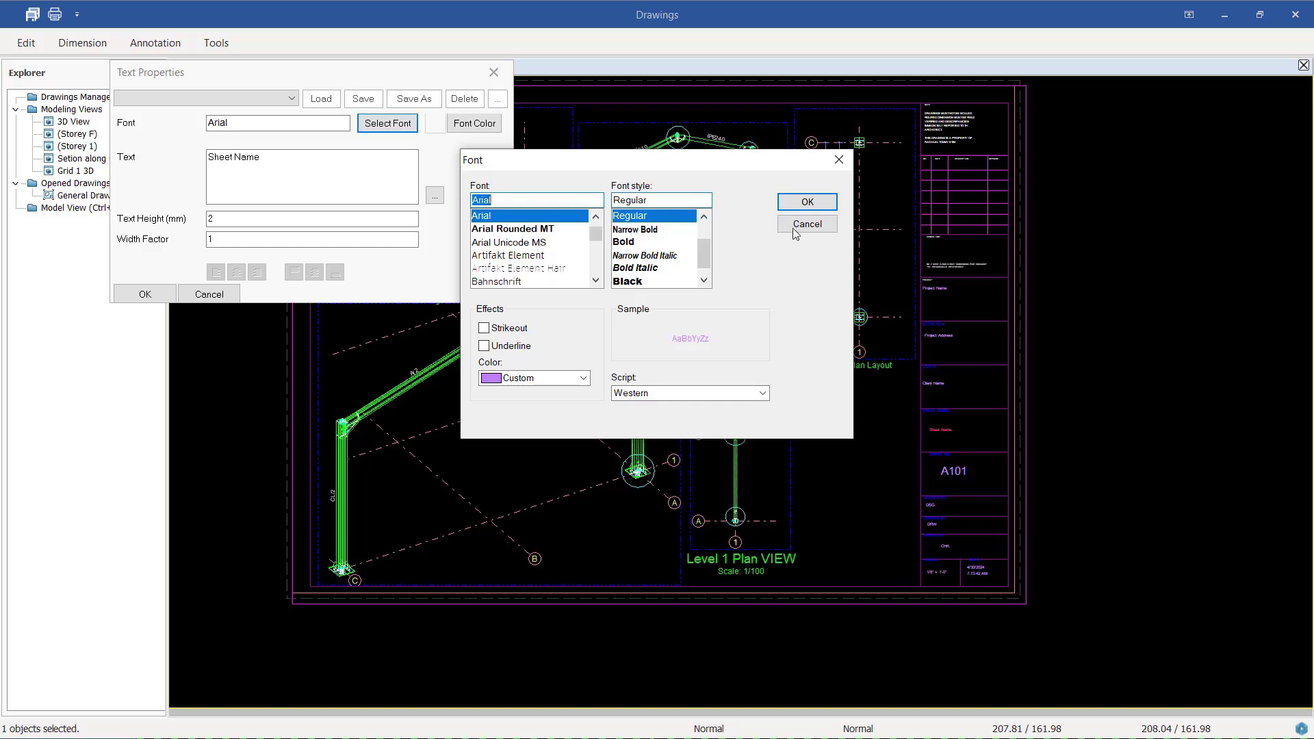
pyautogui.click(806, 202)
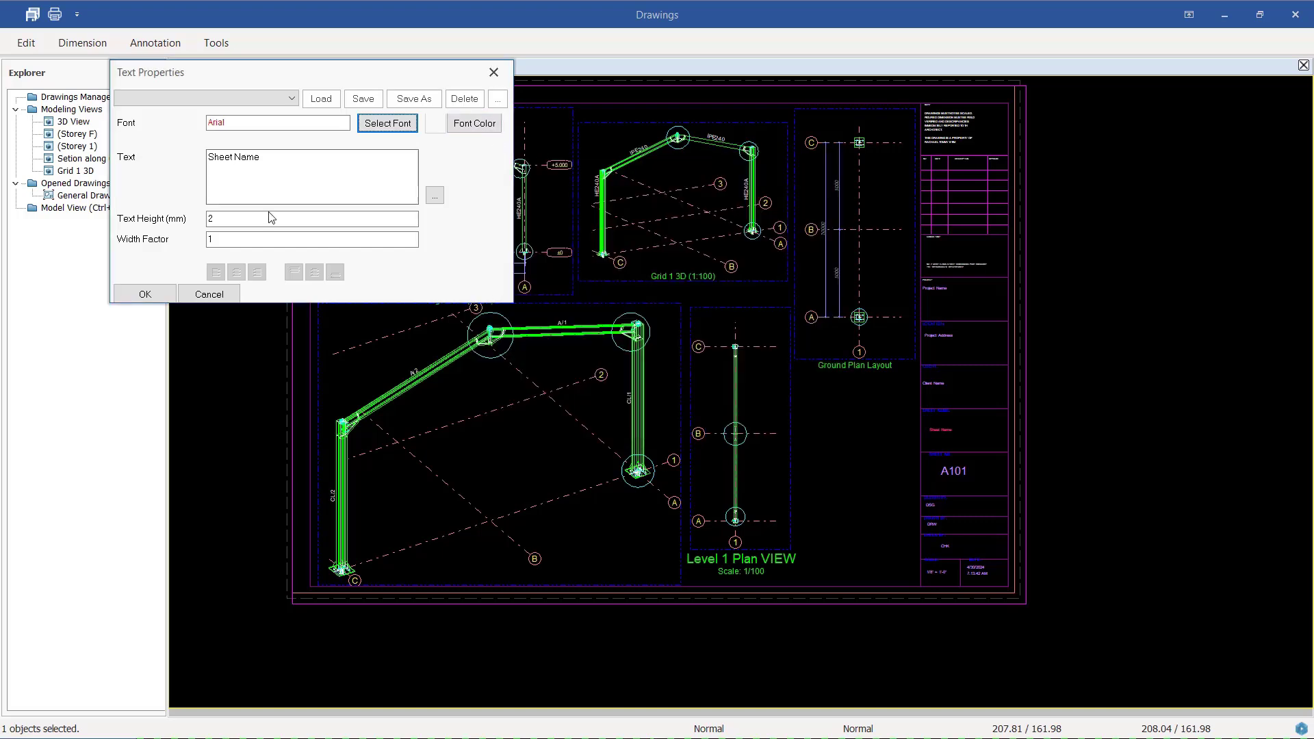
pyautogui.click(246, 217)
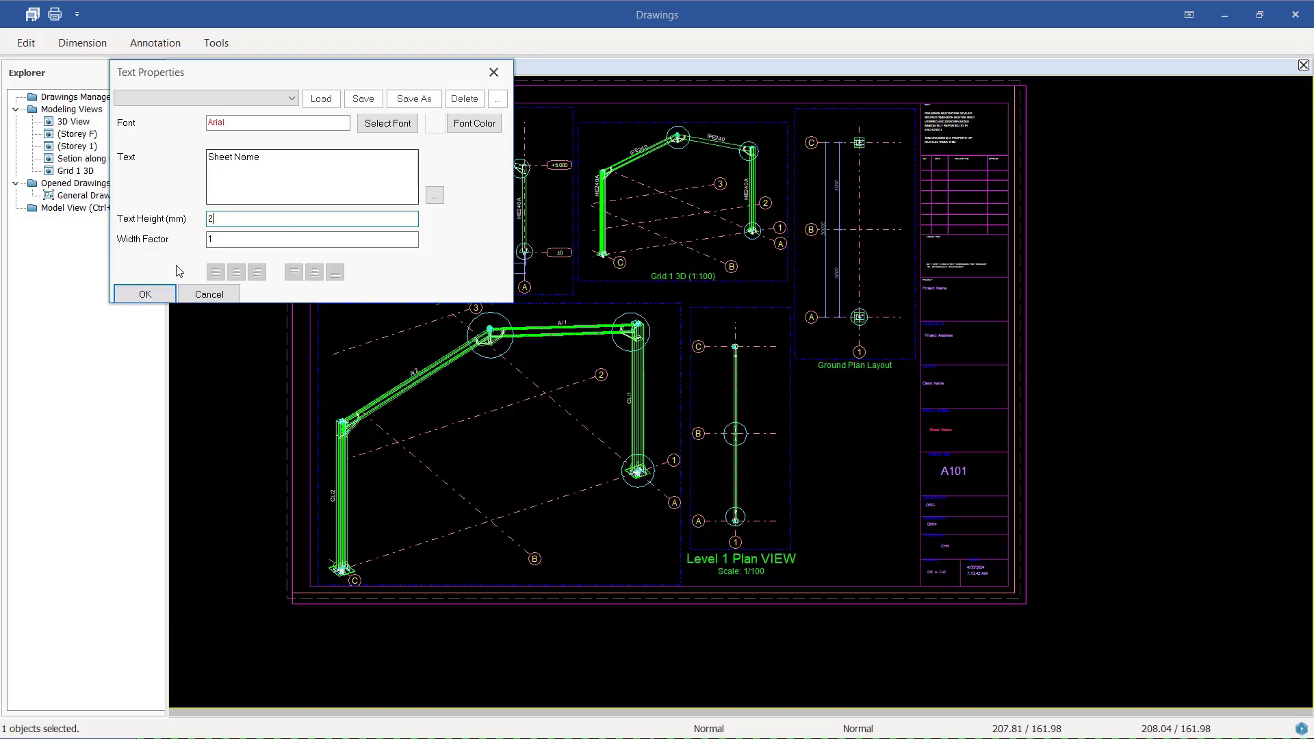
pyautogui.click(145, 295)
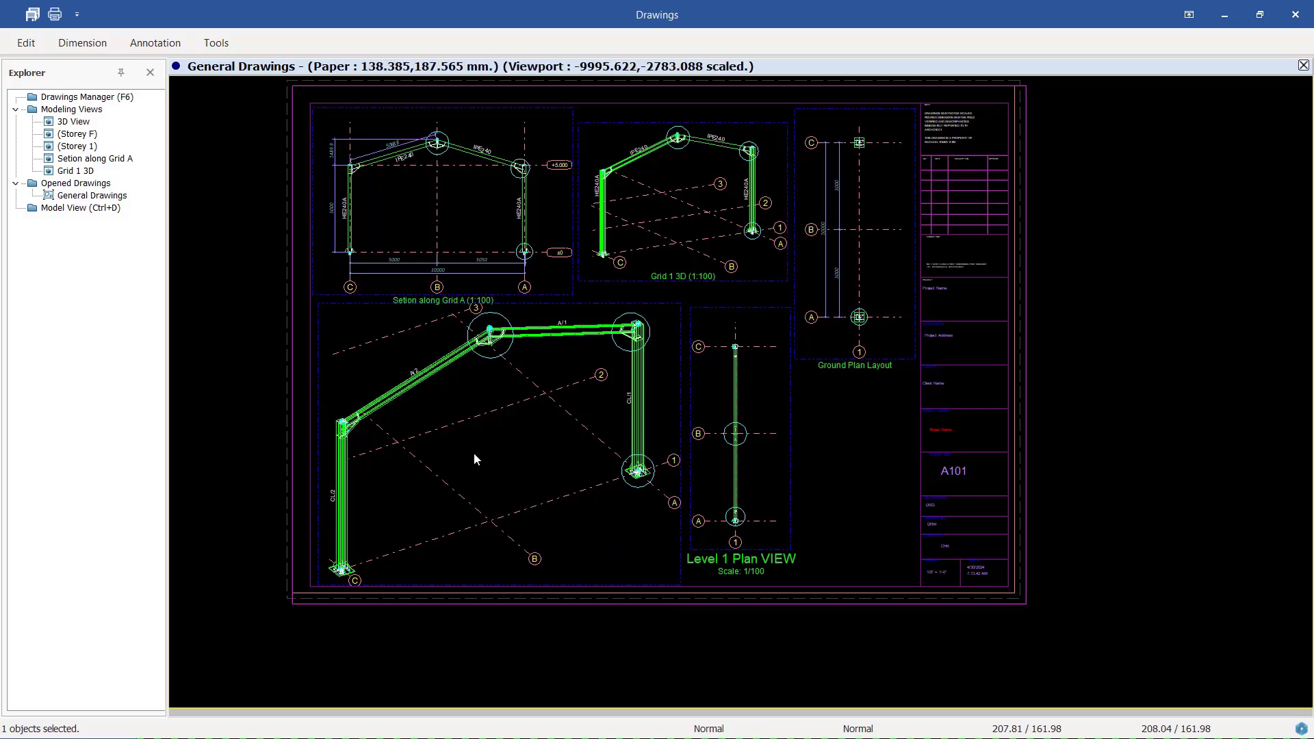
# Open the properties of the large 3D View viewport and apply a scale of 70
pyautogui.scroll(2, 347, 458)
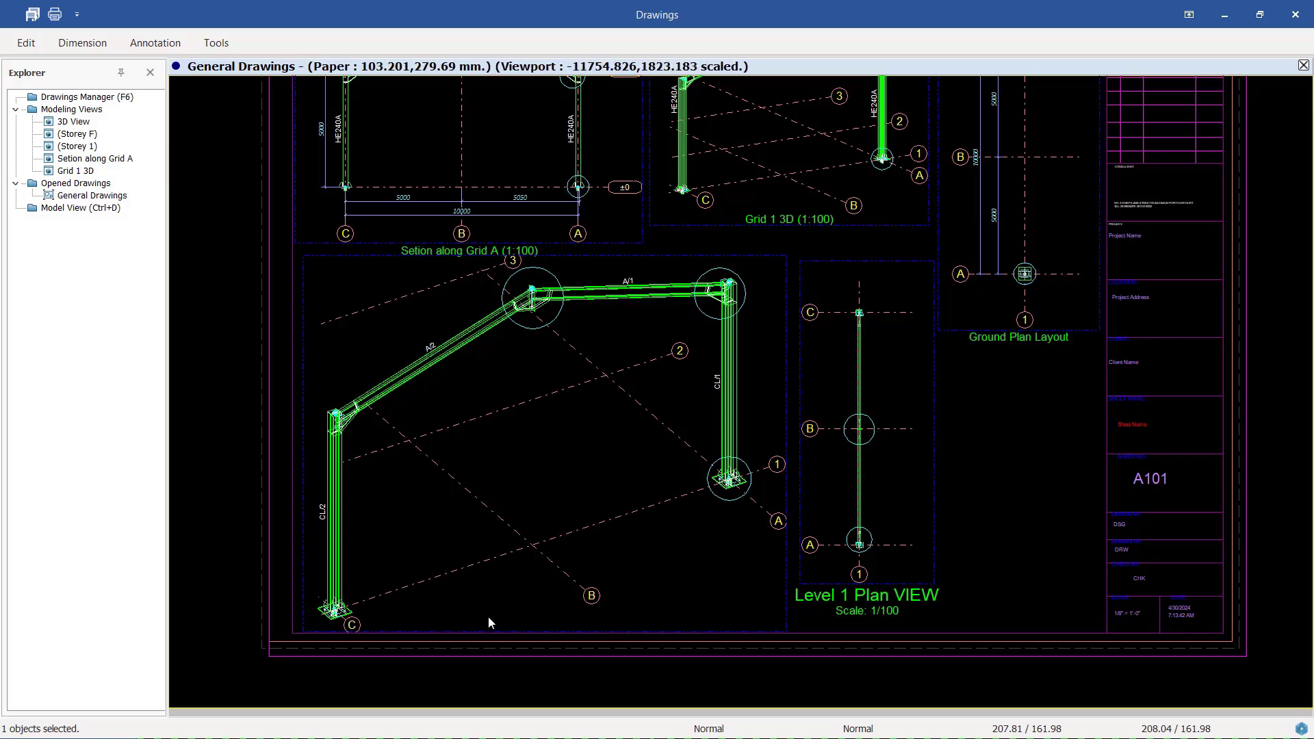
pyautogui.doubleClick(685, 255)
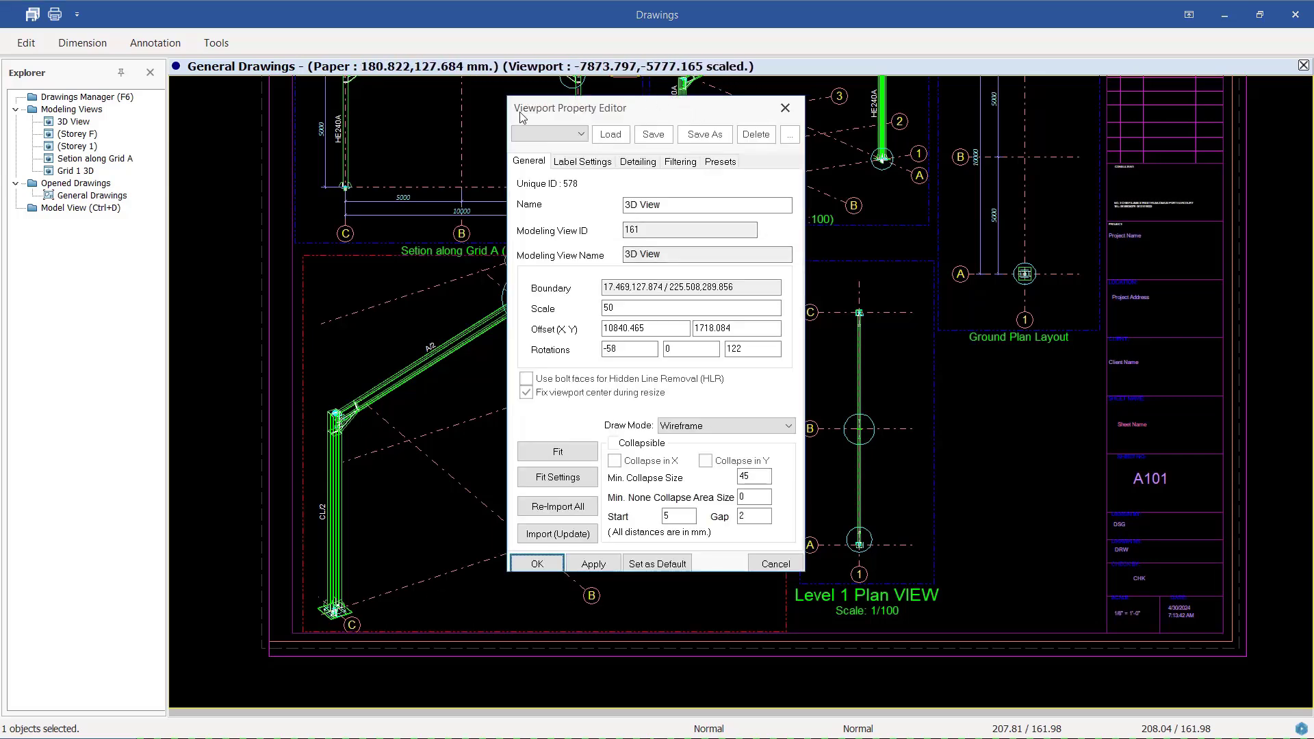
pyautogui.moveTo(702, 114); pyautogui.dragTo(1037, 145)
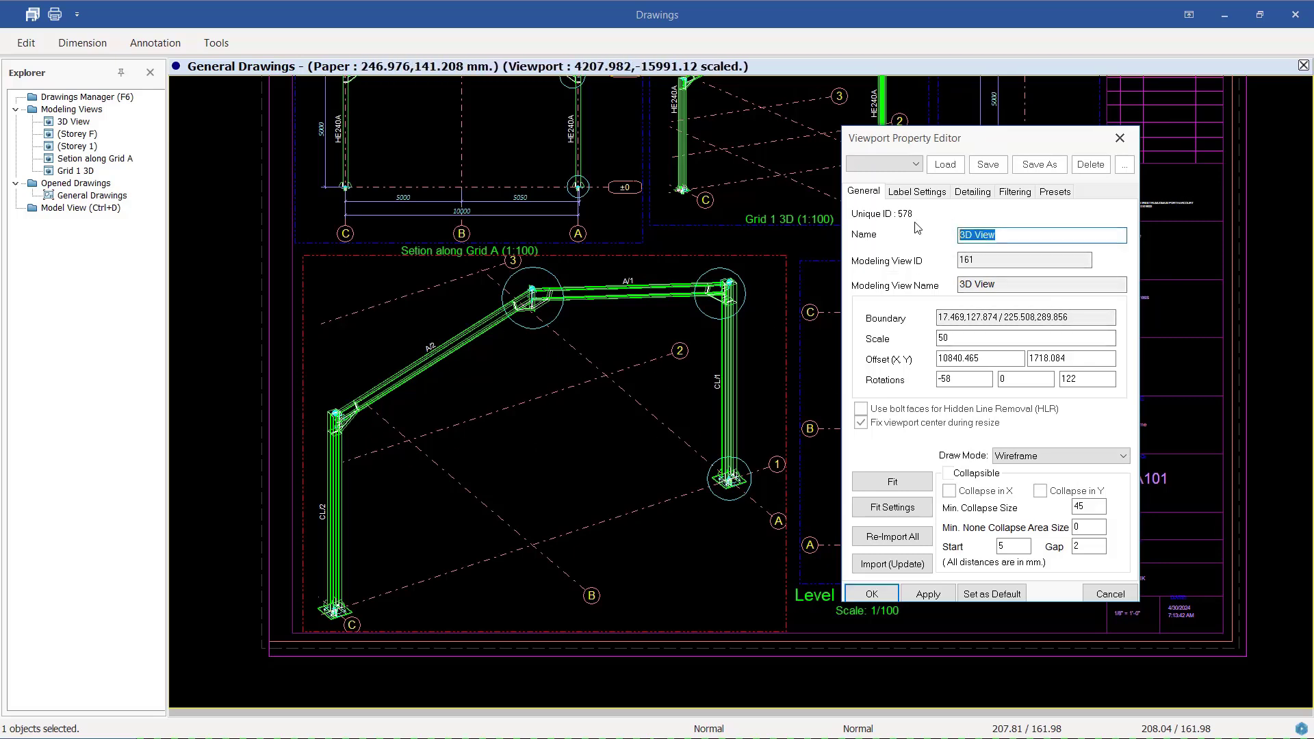
pyautogui.click(1011, 235)
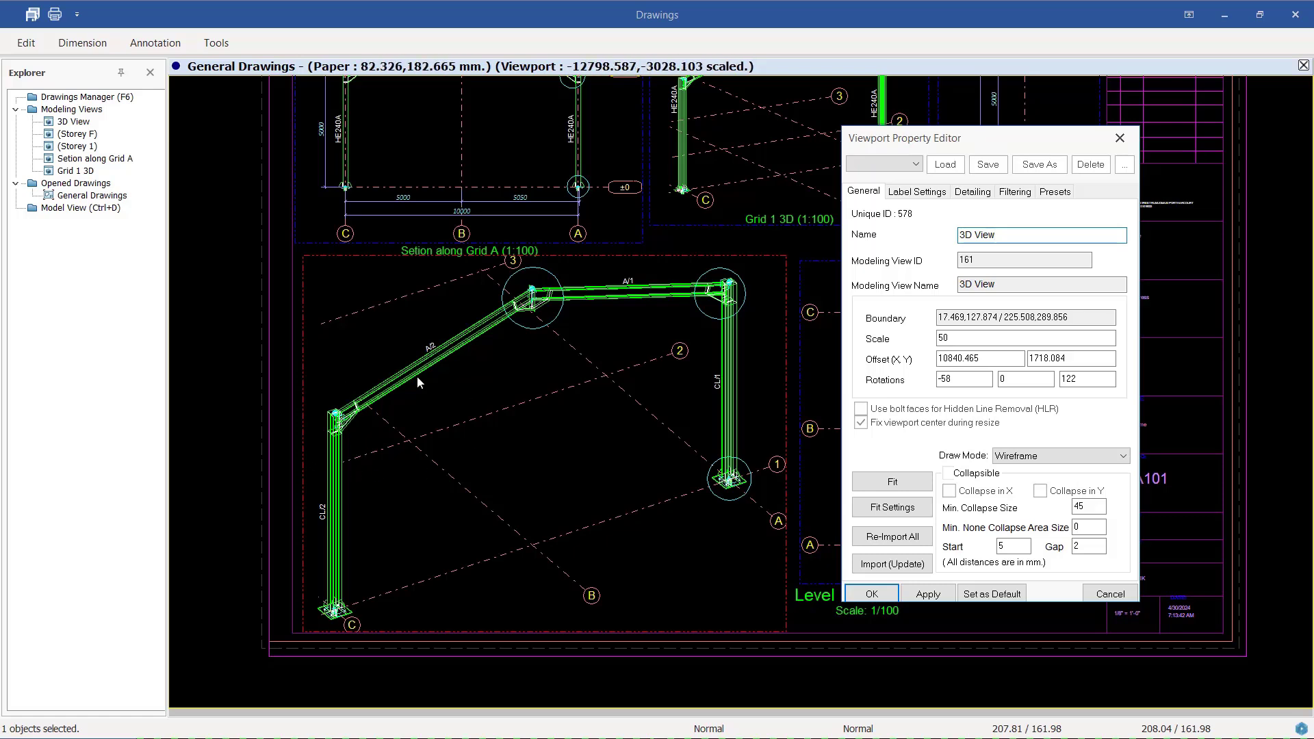
pyautogui.moveTo(975, 337); pyautogui.dragTo(893, 337)
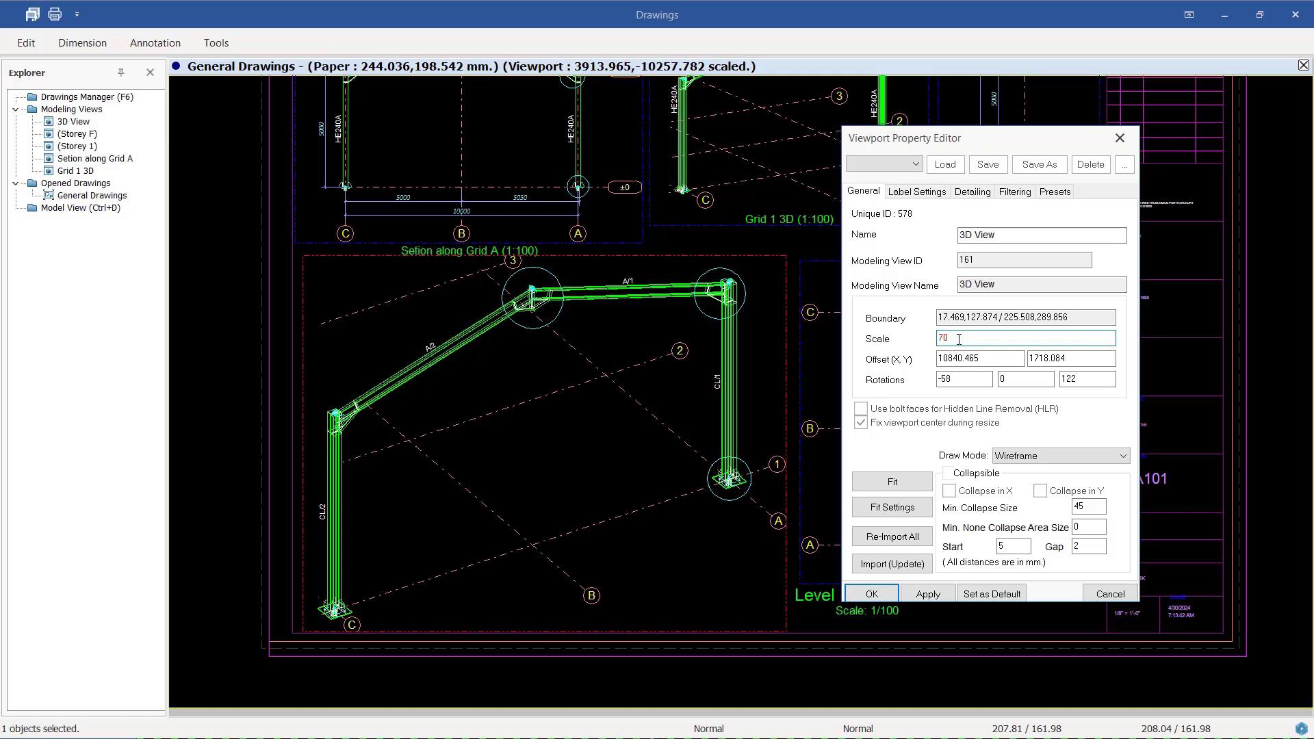
pyautogui.click(928, 594)
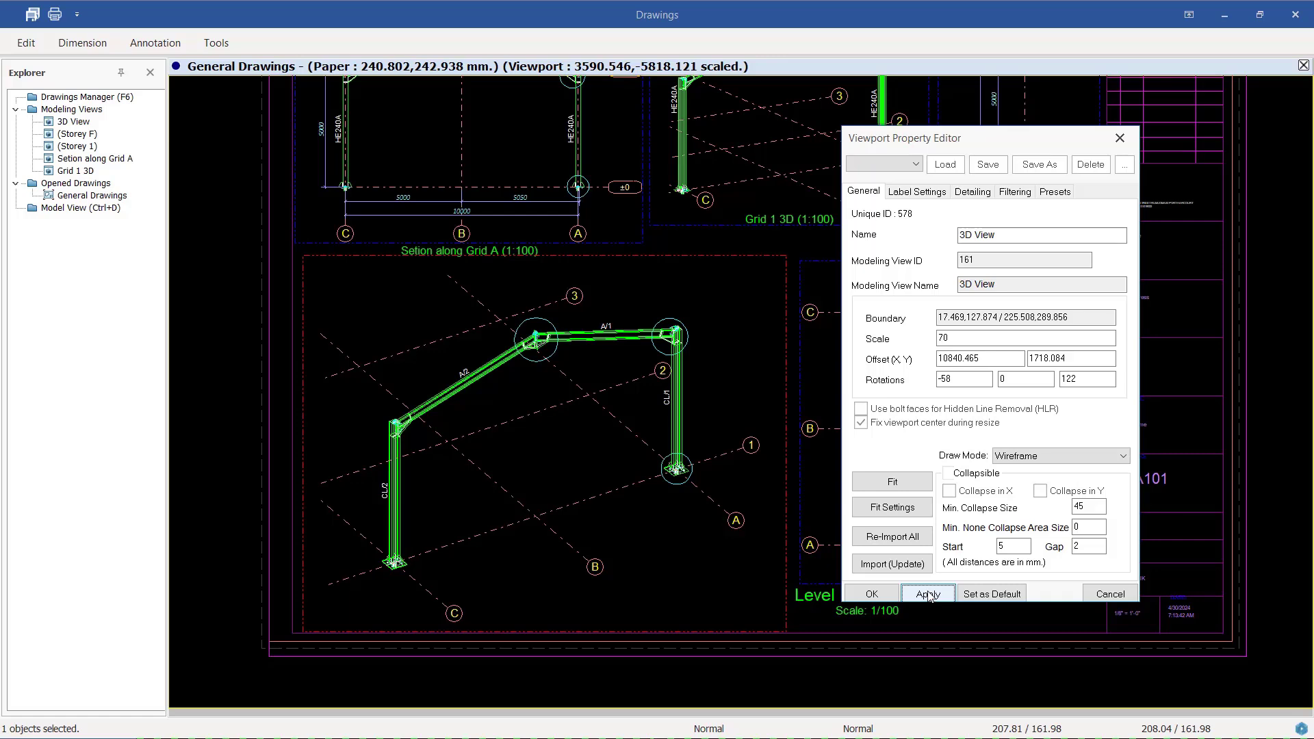
# Try scales of 50 and 100 on the 3D View viewport, applying each one
pyautogui.doubleClick(964, 338)
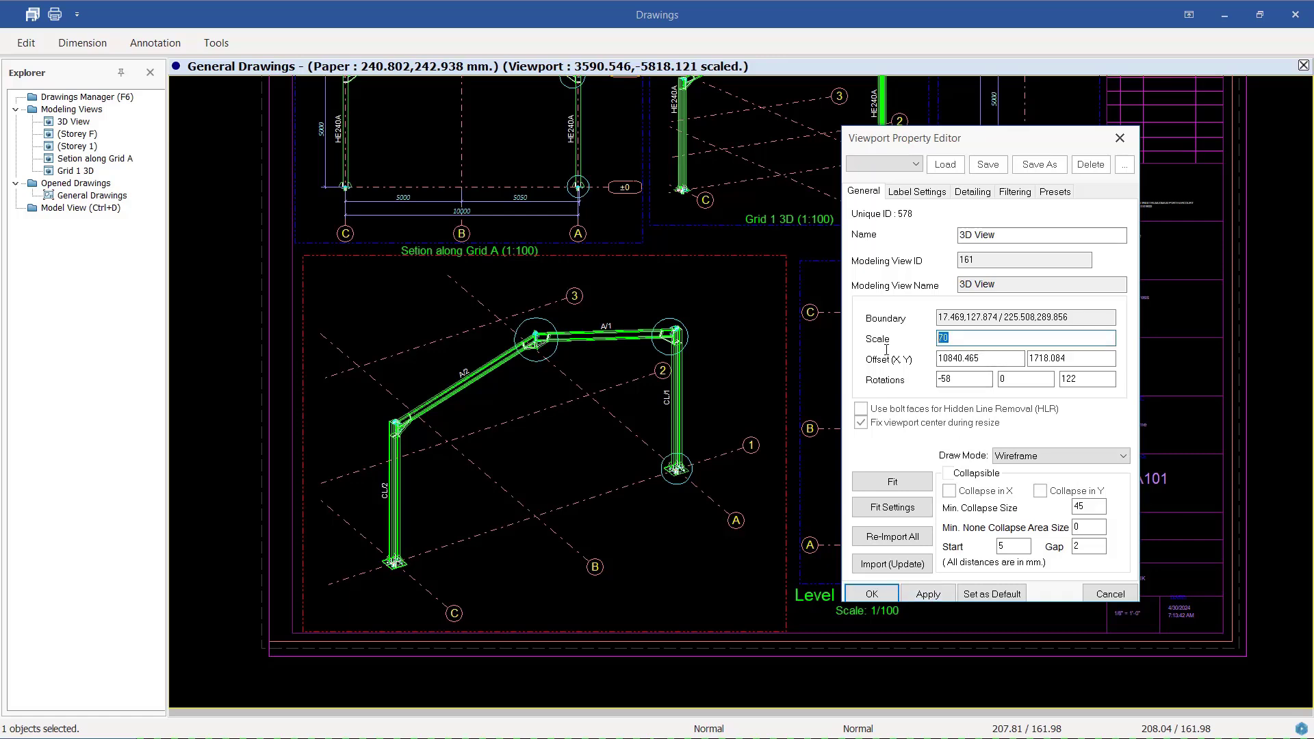
pyautogui.click(934, 592)
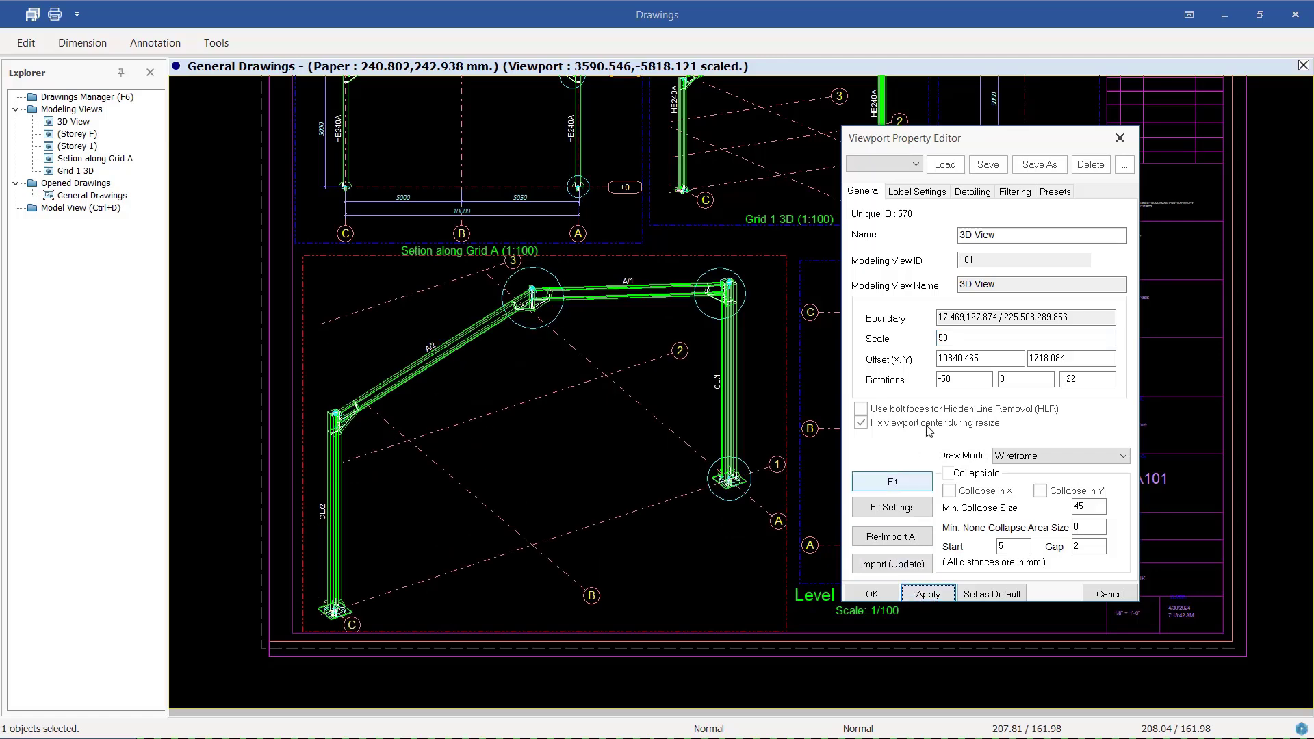
pyautogui.doubleClick(958, 338)
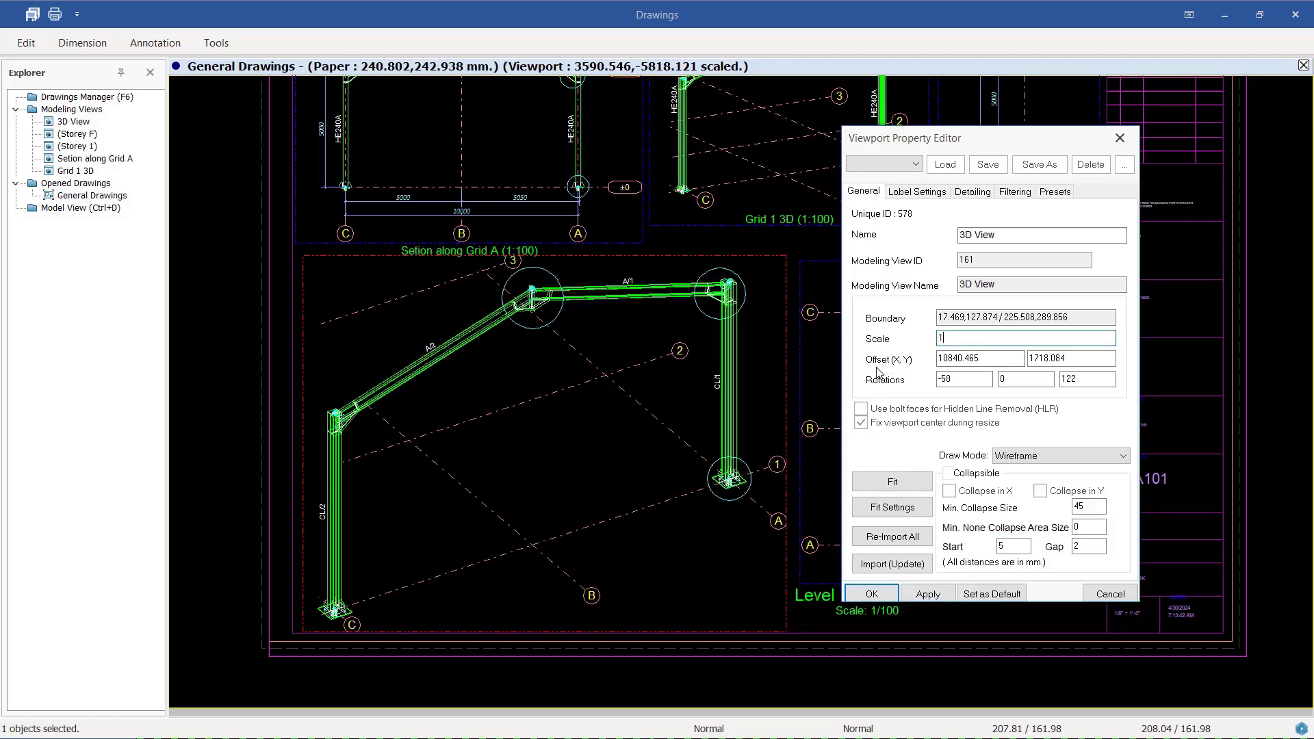
pyautogui.write('100')
pyautogui.click(928, 593)
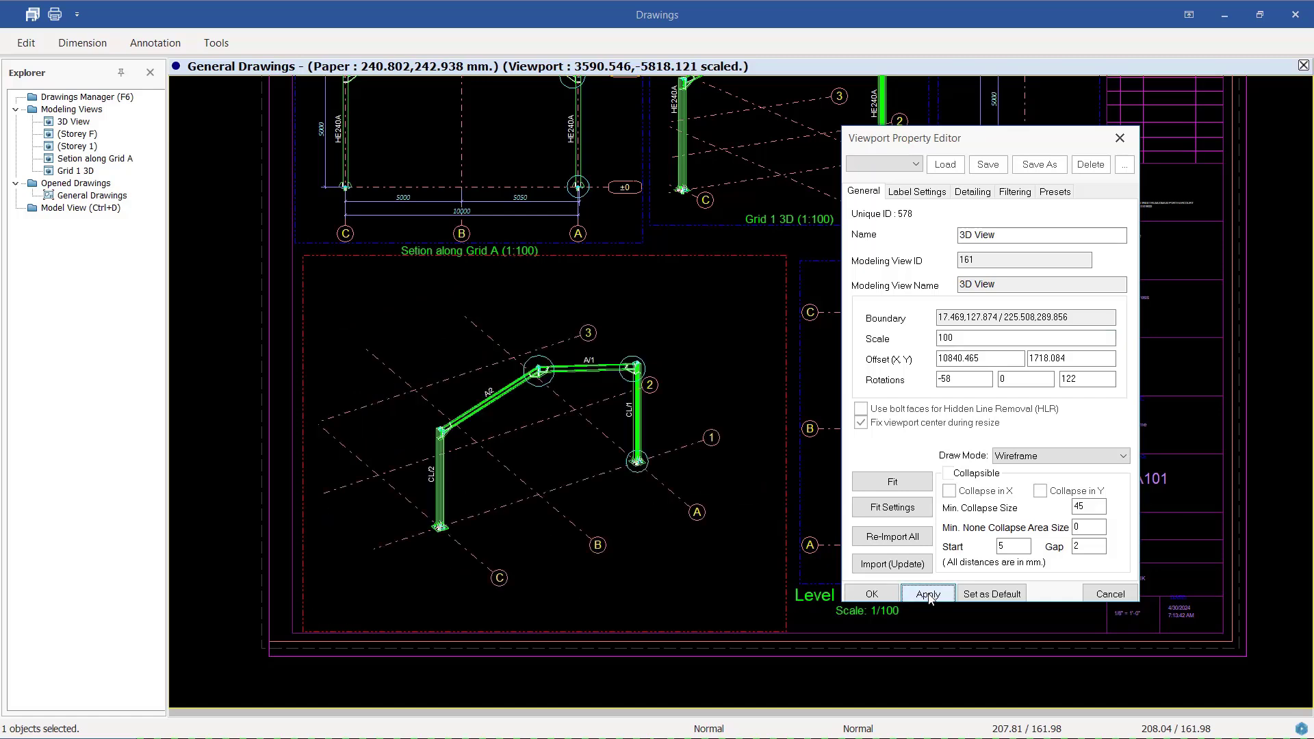
# Return the 3D View viewport's scale to 70 and apply it
pyautogui.doubleClick(946, 338)
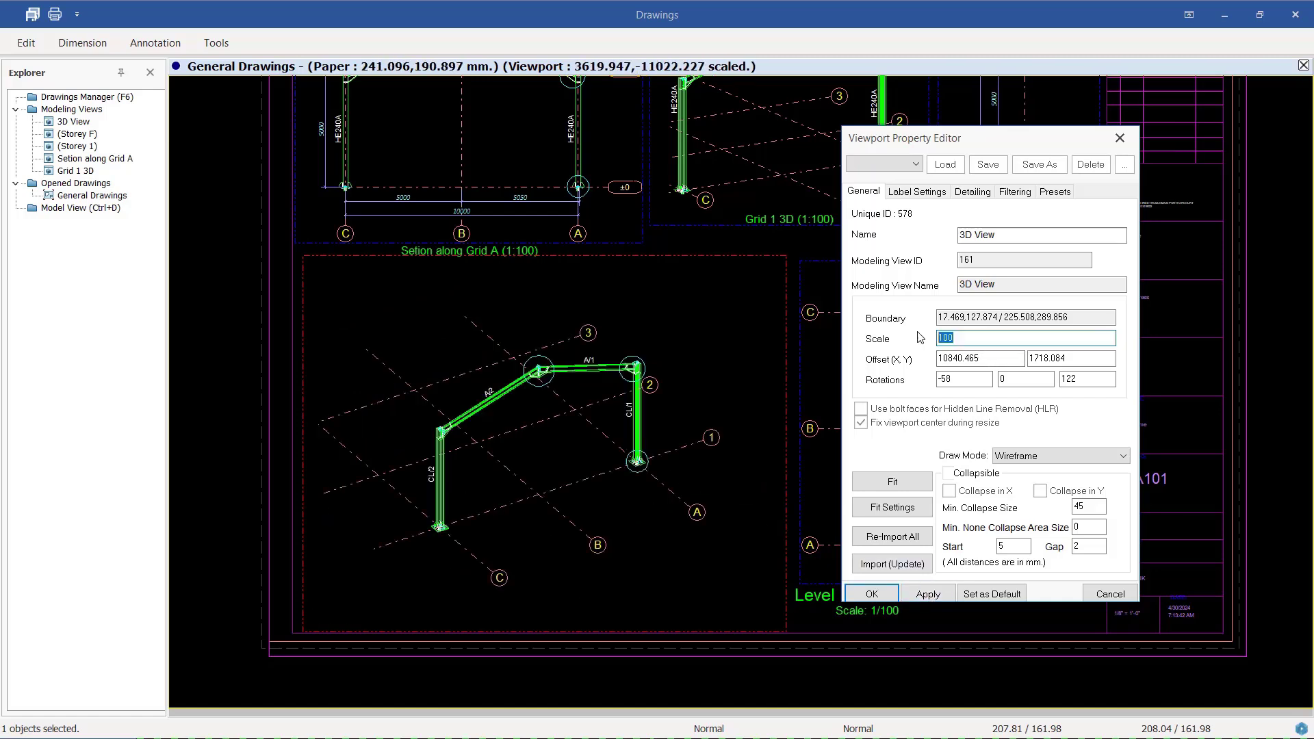
pyautogui.moveTo(985, 149); pyautogui.dragTo(1034, 163)
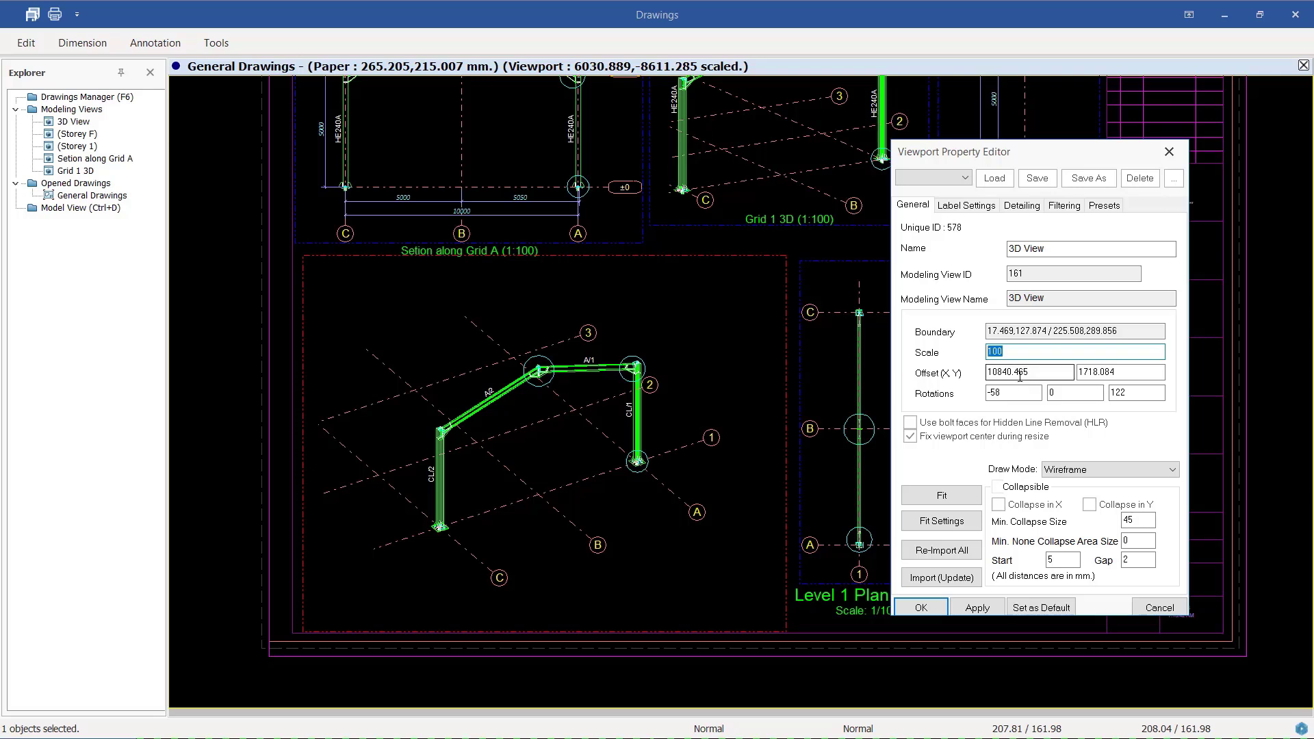
pyautogui.click(976, 607)
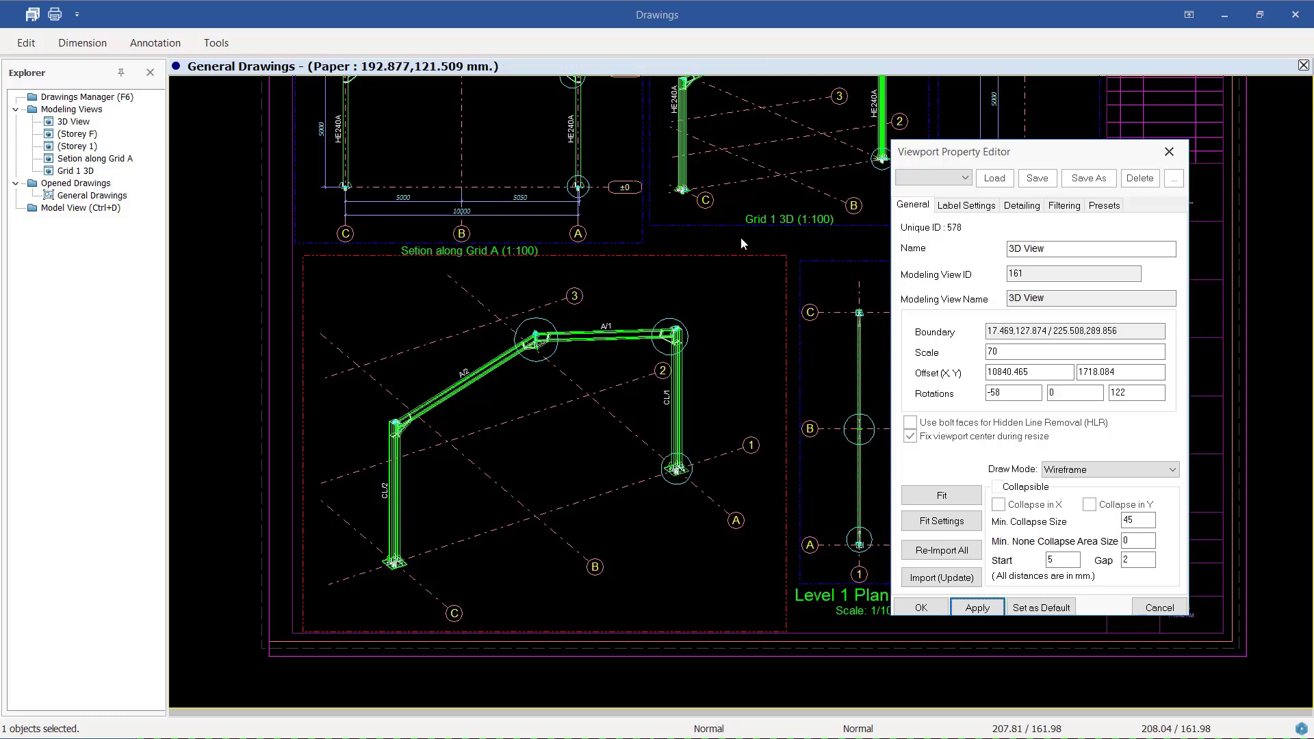
# Set the label position of the 3D View viewport to Bottom Center
pyautogui.moveTo(1041, 255); pyautogui.dragTo(951, 255)
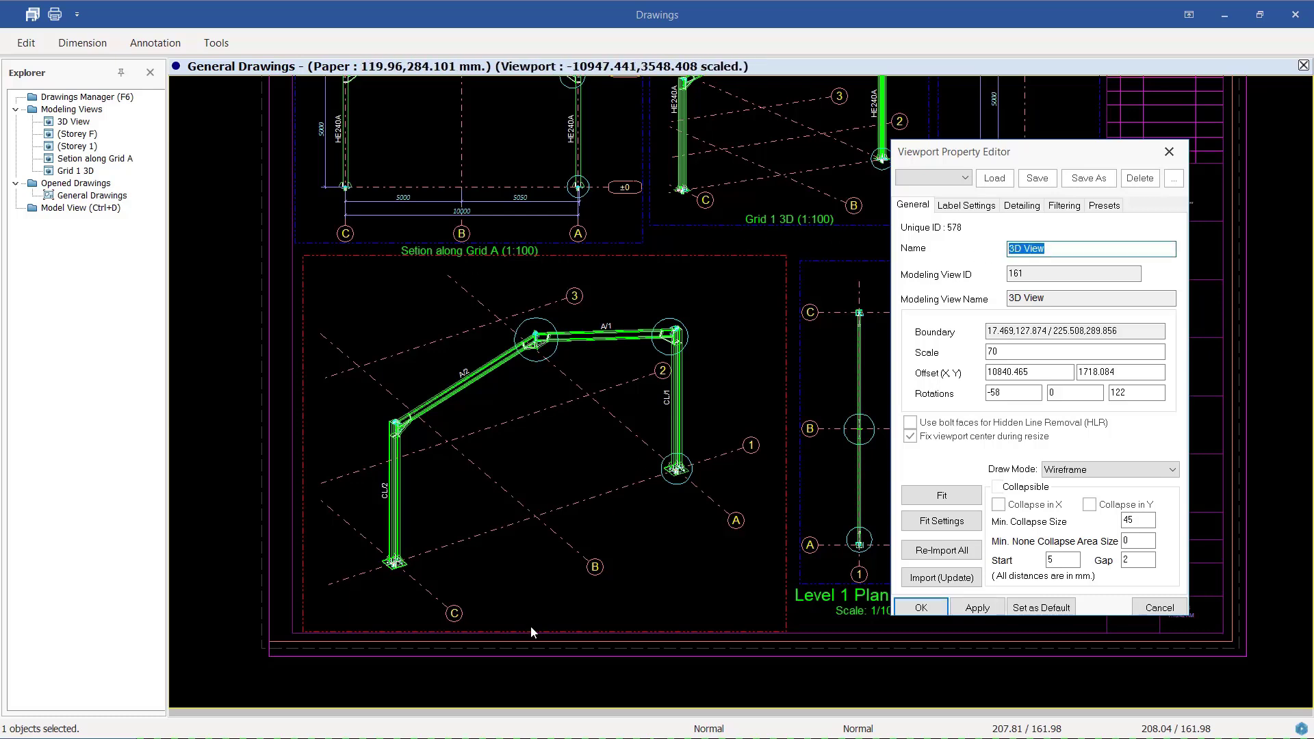
pyautogui.click(964, 207)
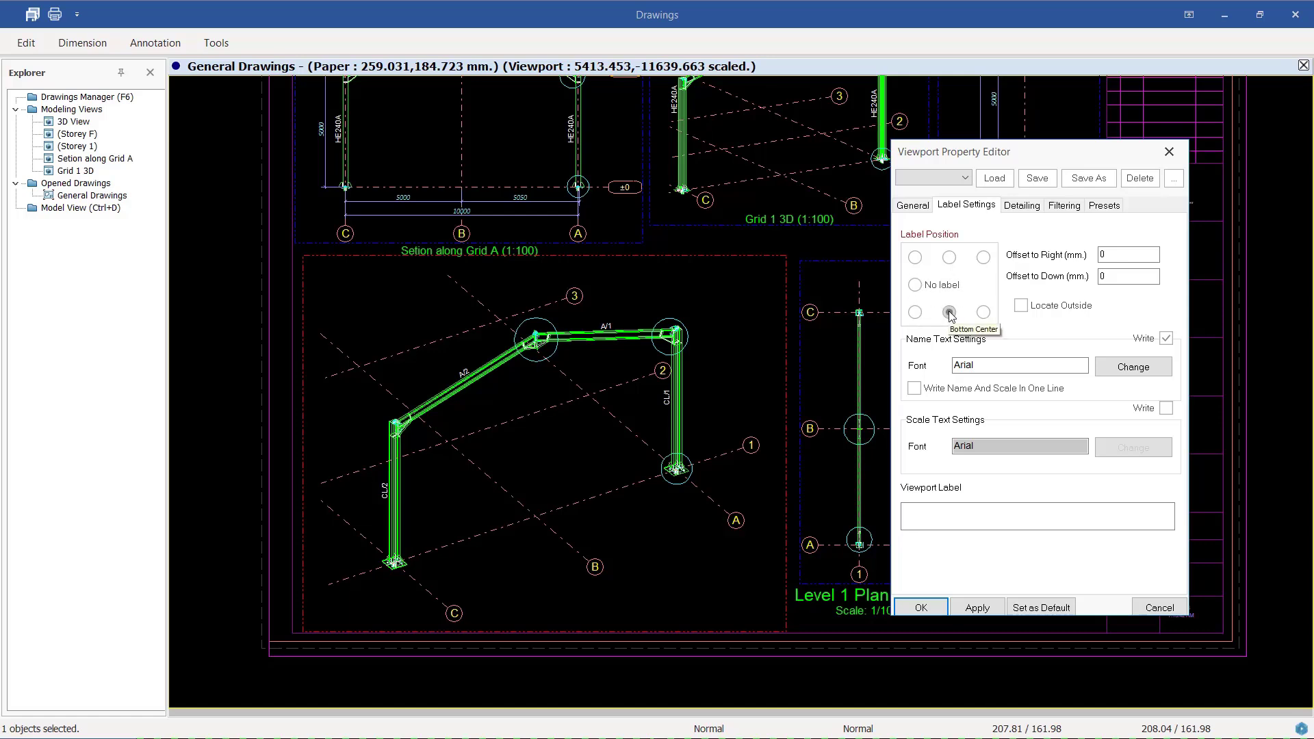
pyautogui.click(950, 258)
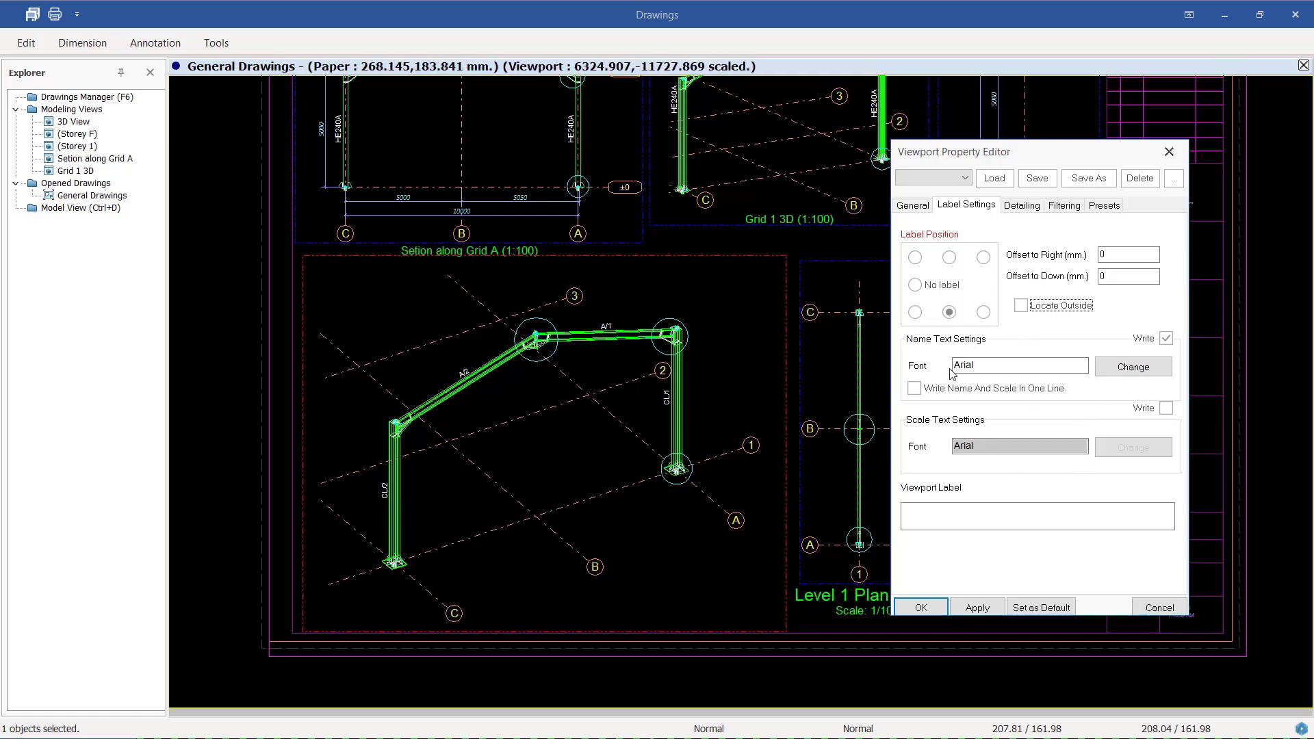
# Open and accept the font properties of the label's name text and apply the label settings to the 3D View viewport
pyautogui.click(1139, 374)
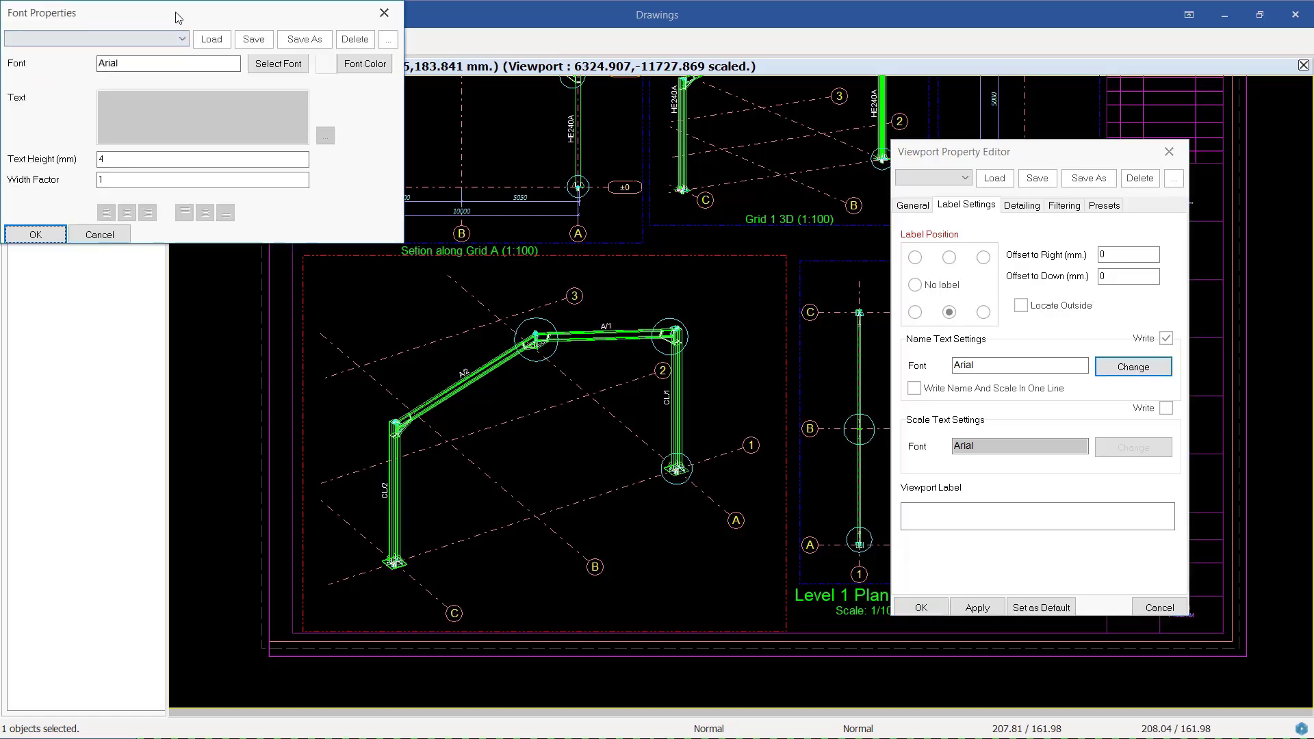
pyautogui.moveTo(175, 16); pyautogui.dragTo(269, 41)
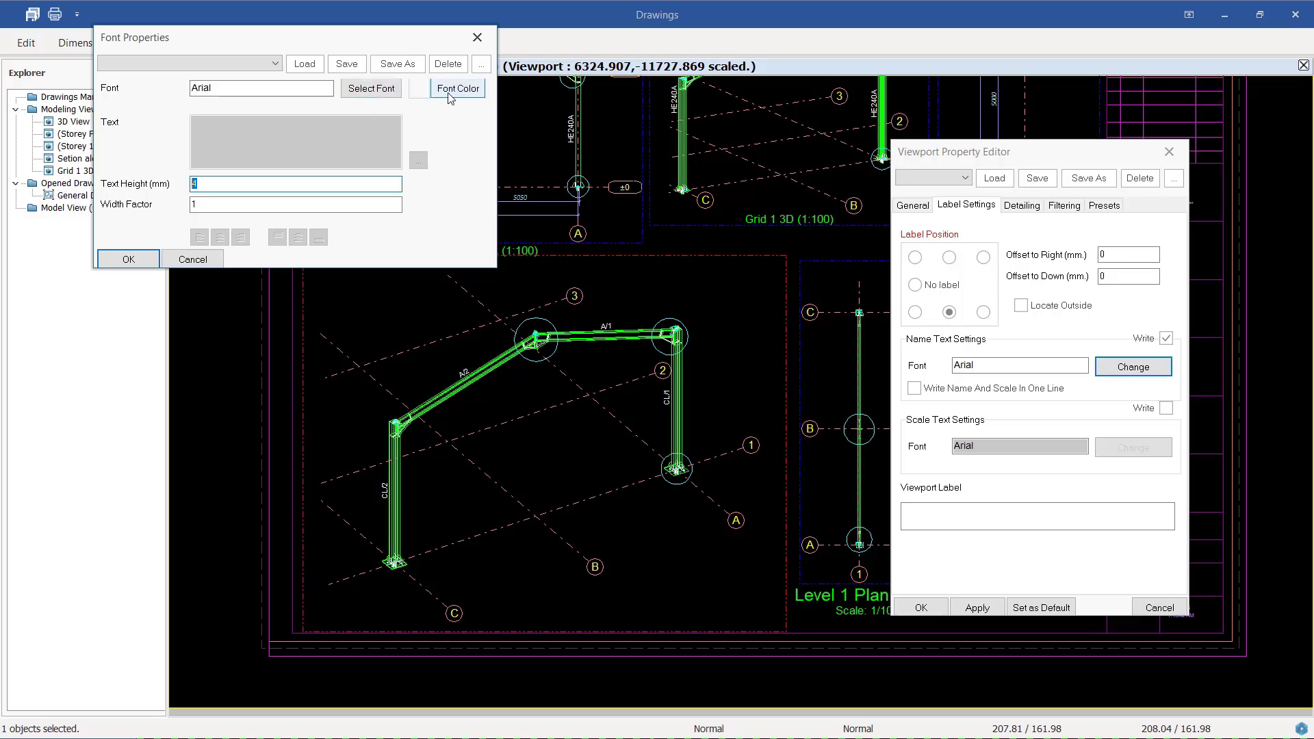
pyautogui.click(128, 260)
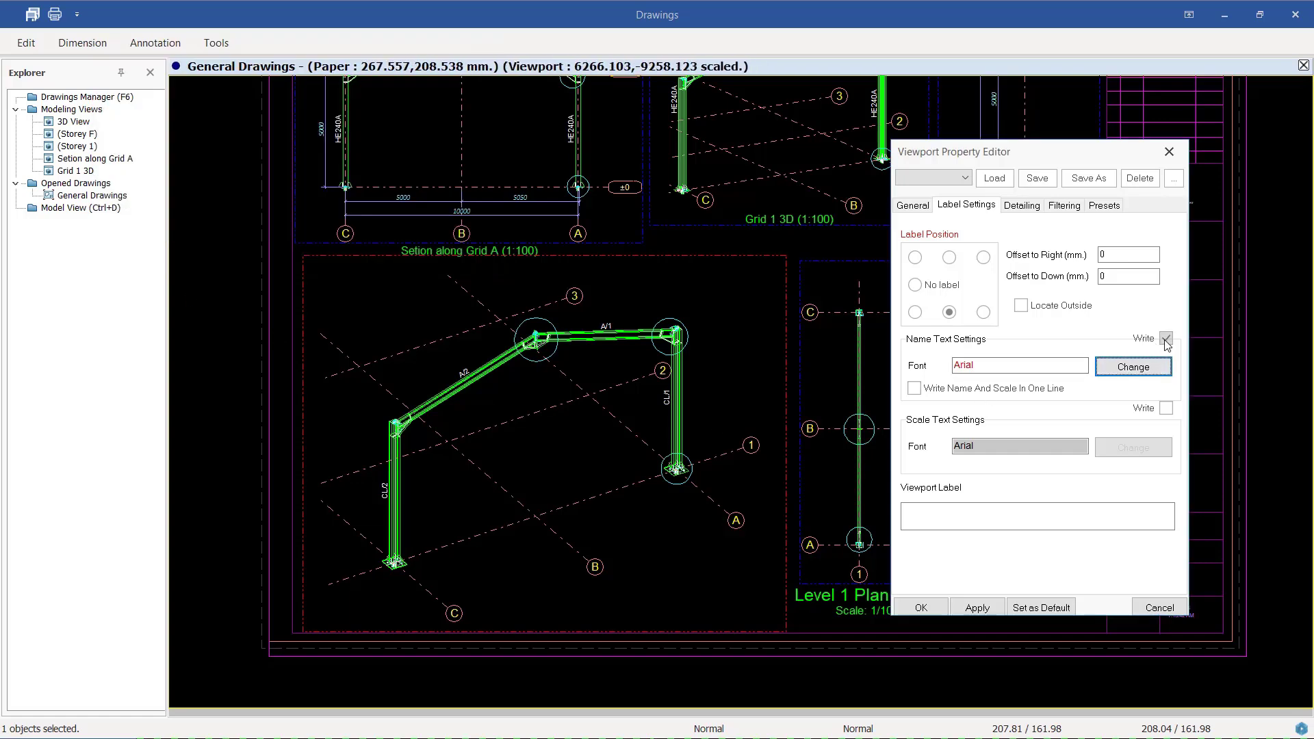
pyautogui.click(977, 608)
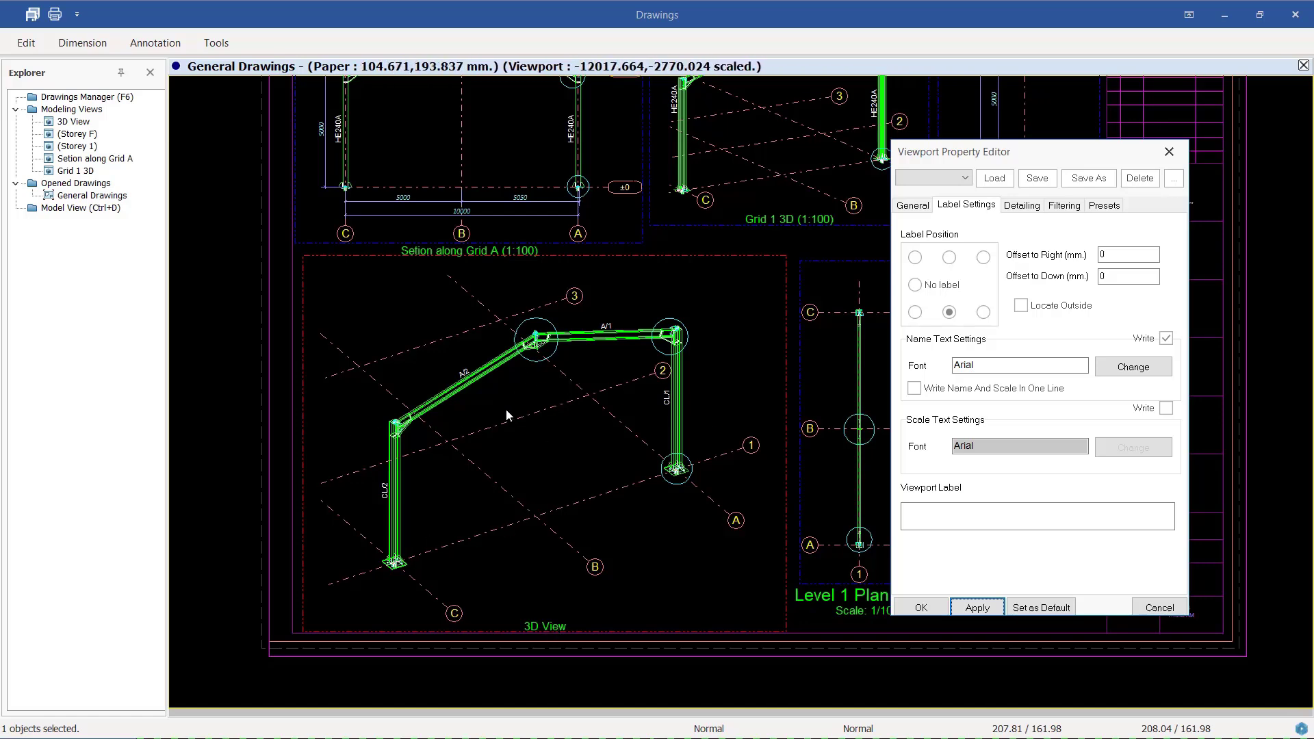
# Review the viewport's Detailing, Label Settings and General properties and accept the property settings
pyautogui.click(1023, 211)
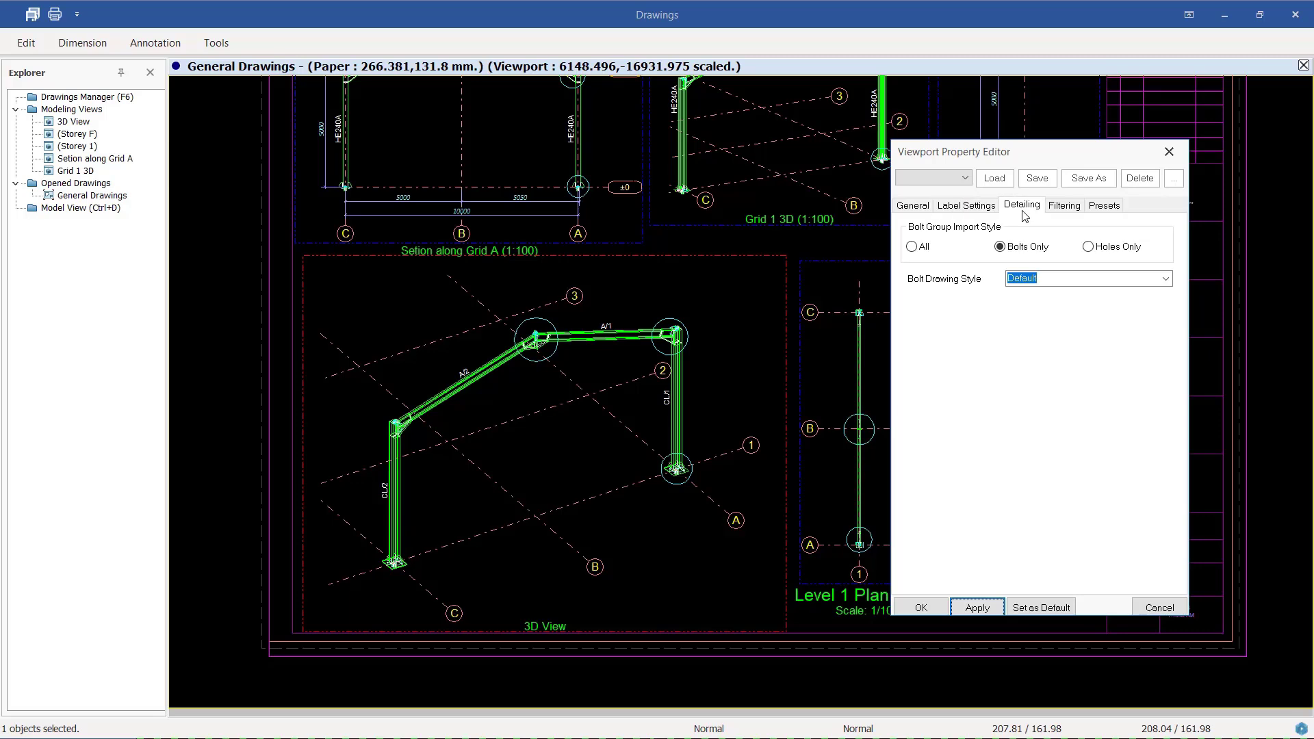
pyautogui.click(983, 208)
pyautogui.click(915, 209)
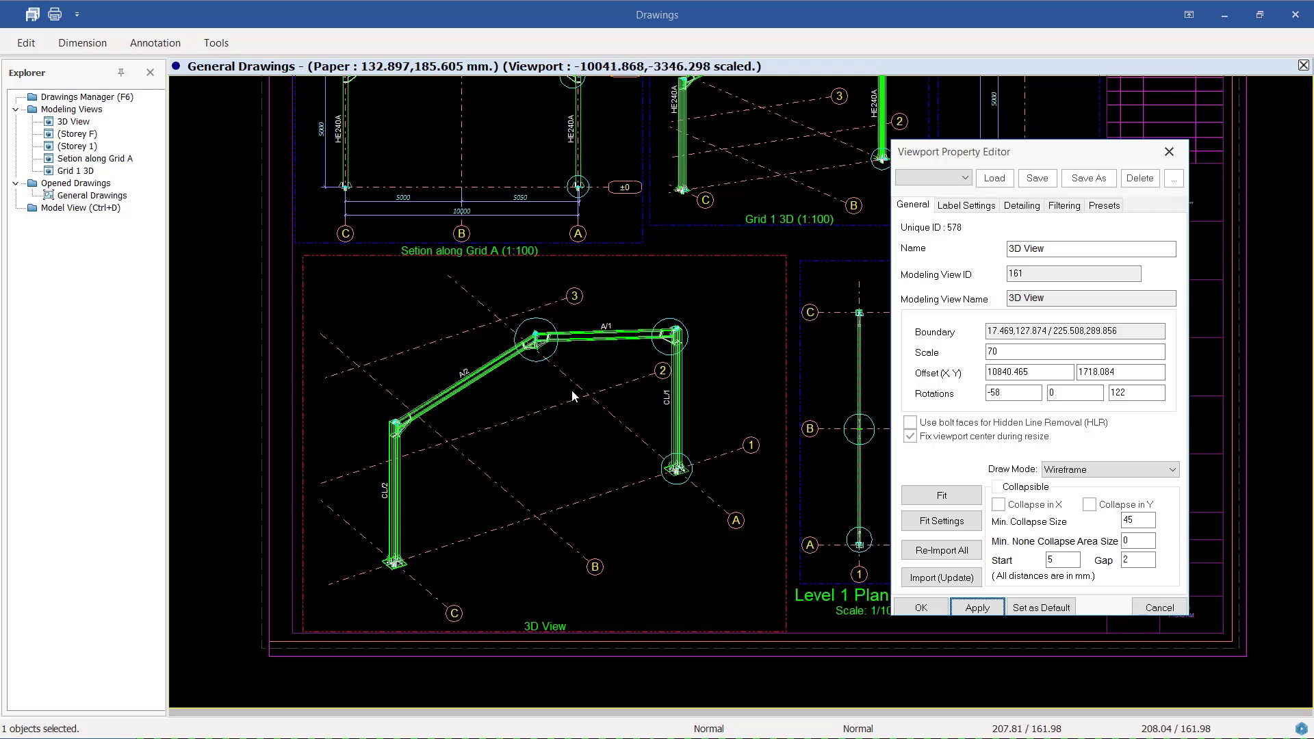
pyautogui.click(921, 608)
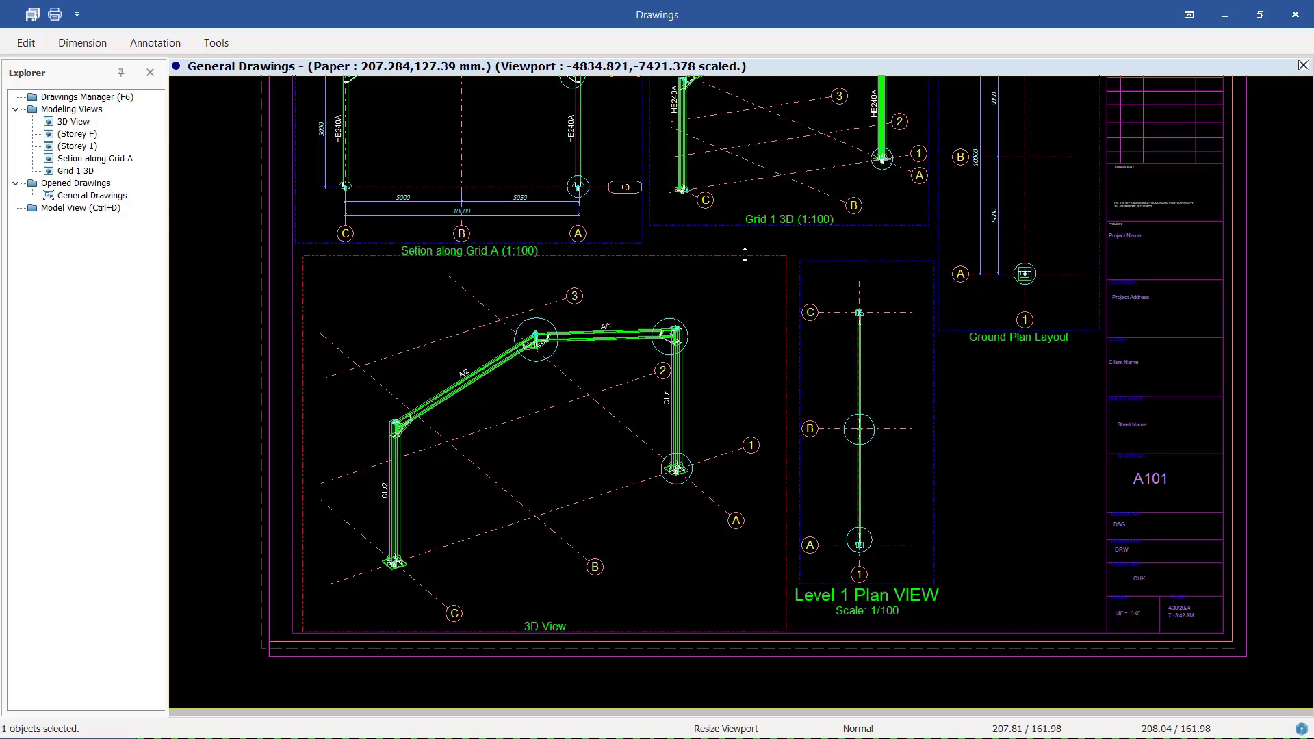
# Shrink the 3D View viewport's boundary inward on all four sides so it frames the portal frame more tightly, and deselect it
pyautogui.moveTo(745, 255); pyautogui.dragTo(737, 299)
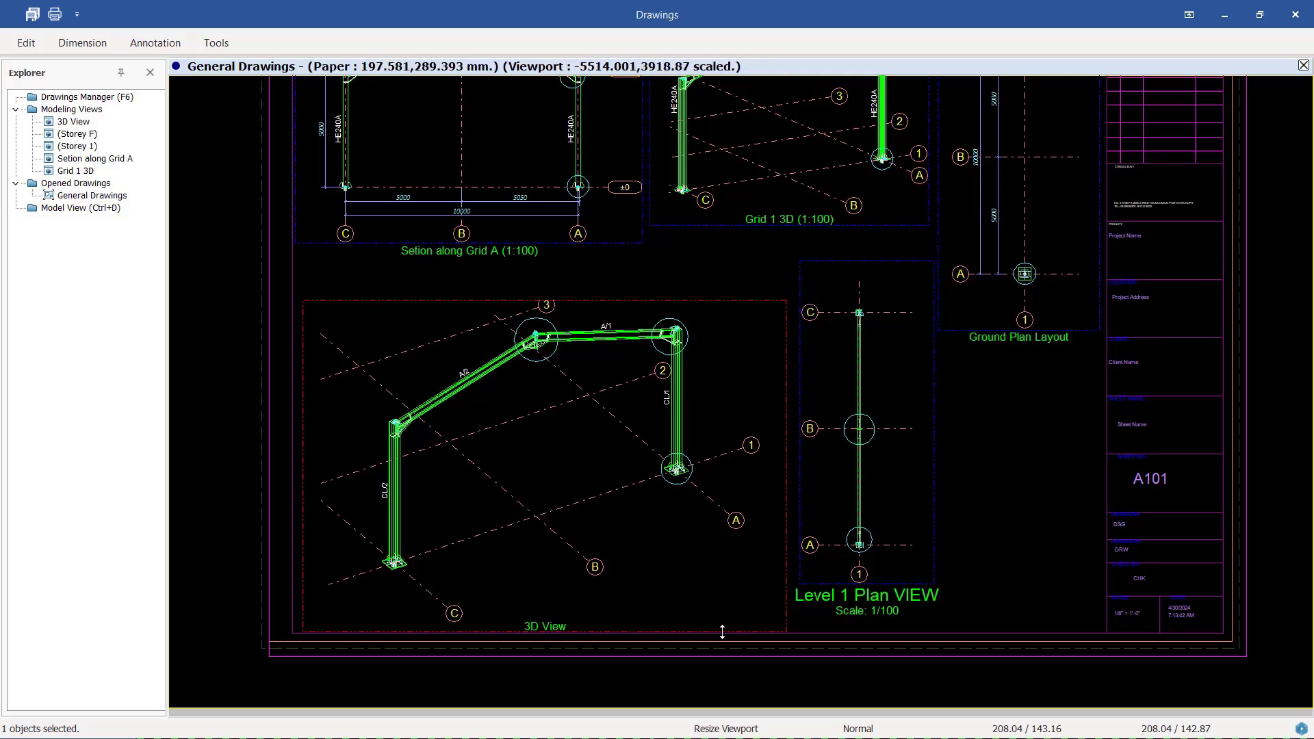
pyautogui.moveTo(722, 631); pyautogui.dragTo(736, 593)
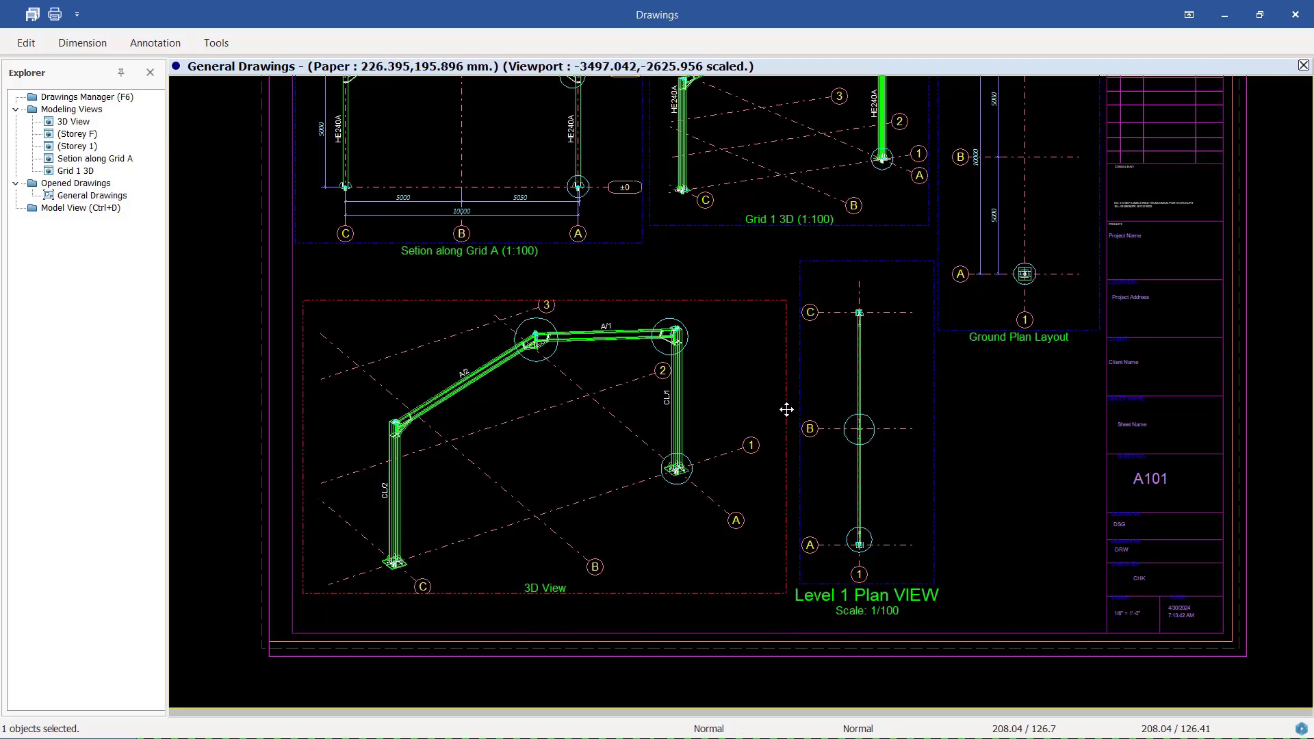
pyautogui.moveTo(787, 359); pyautogui.dragTo(736, 340)
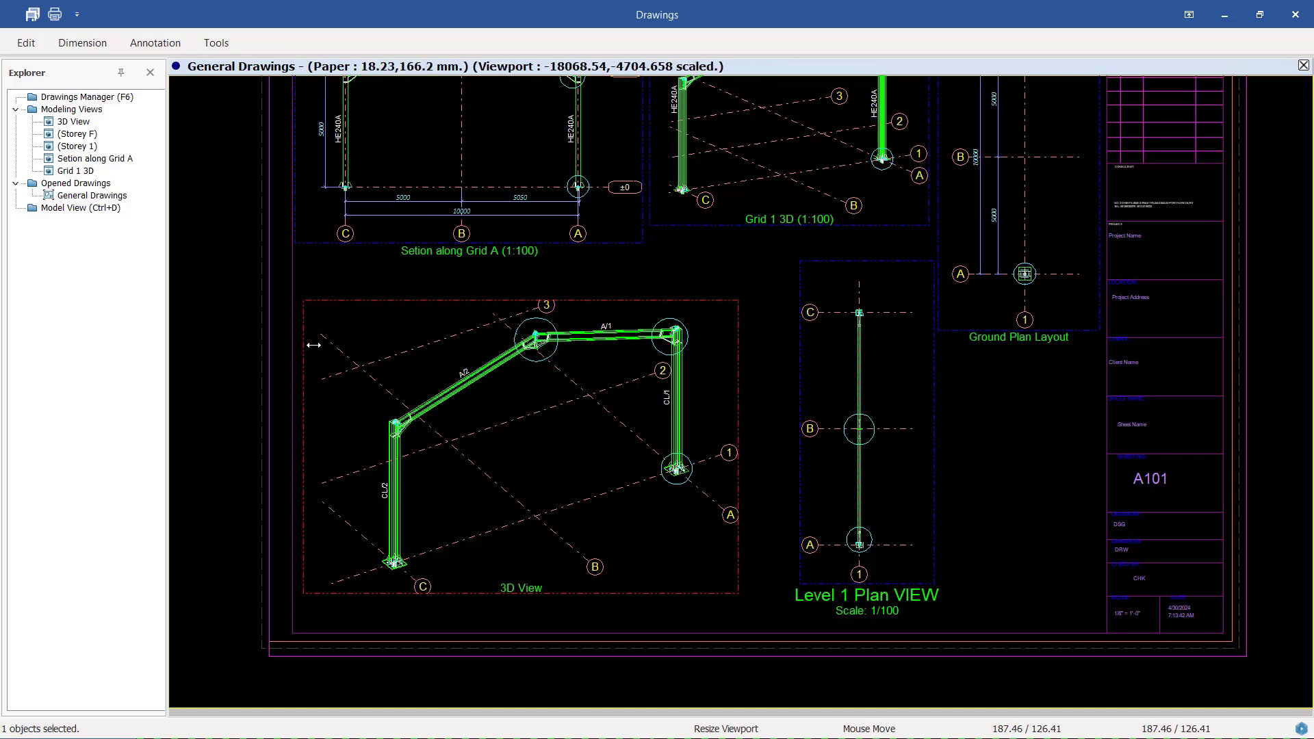
pyautogui.moveTo(302, 346); pyautogui.dragTo(343, 345)
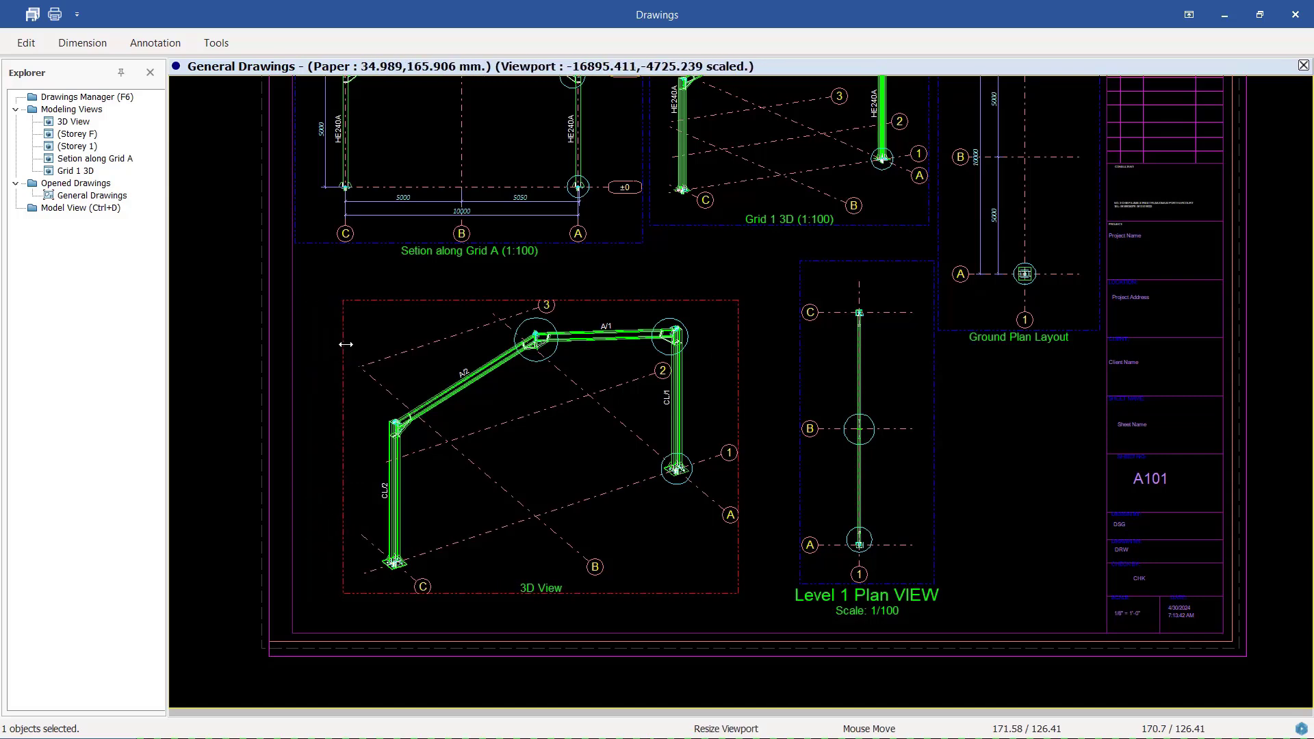
pyautogui.click(645, 267)
pyautogui.scroll(-2, 691, 488)
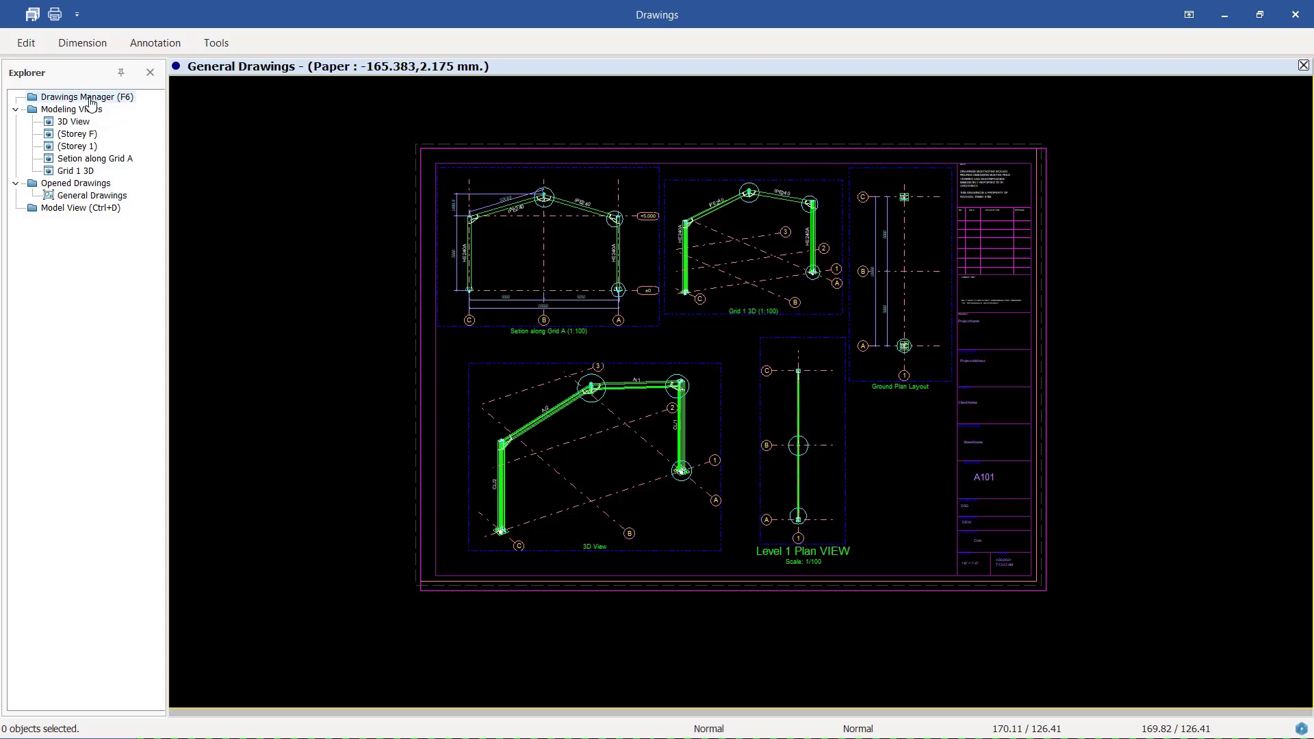
# Check the General Drawings entry in the Drawings Manager and close the manager
pyautogui.doubleClick(91, 98)
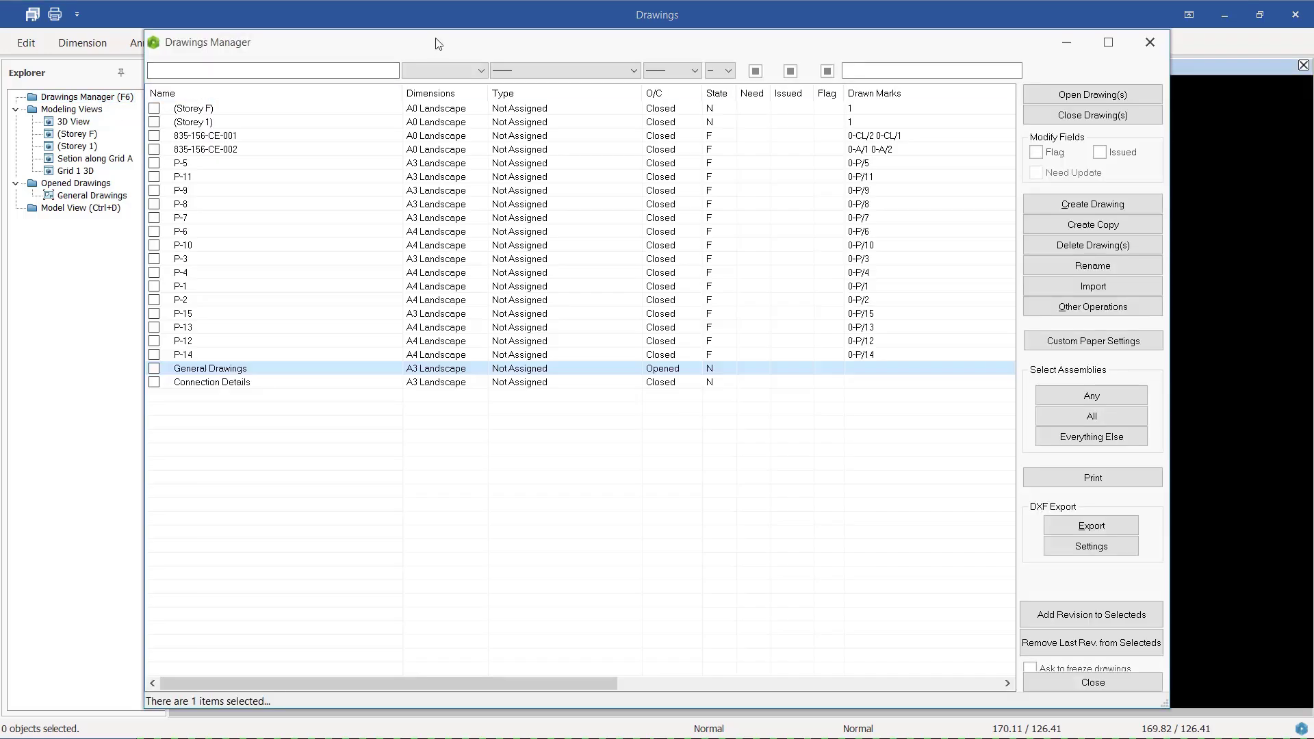
pyautogui.moveTo(438, 44); pyautogui.dragTo(476, 42)
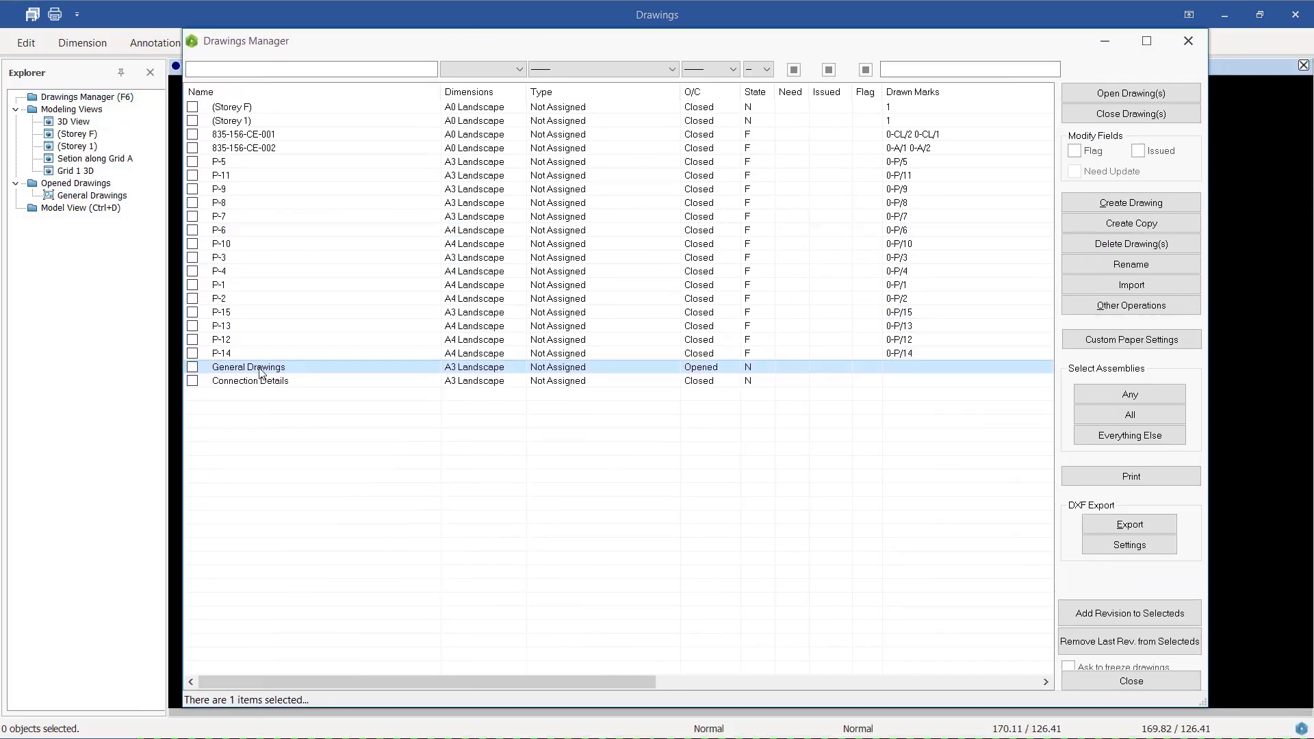
pyautogui.click(1189, 40)
# Close the General Drawings sheet, answering the confirmation, and reopen it from the Drawings Manager
pyautogui.click(1303, 65)
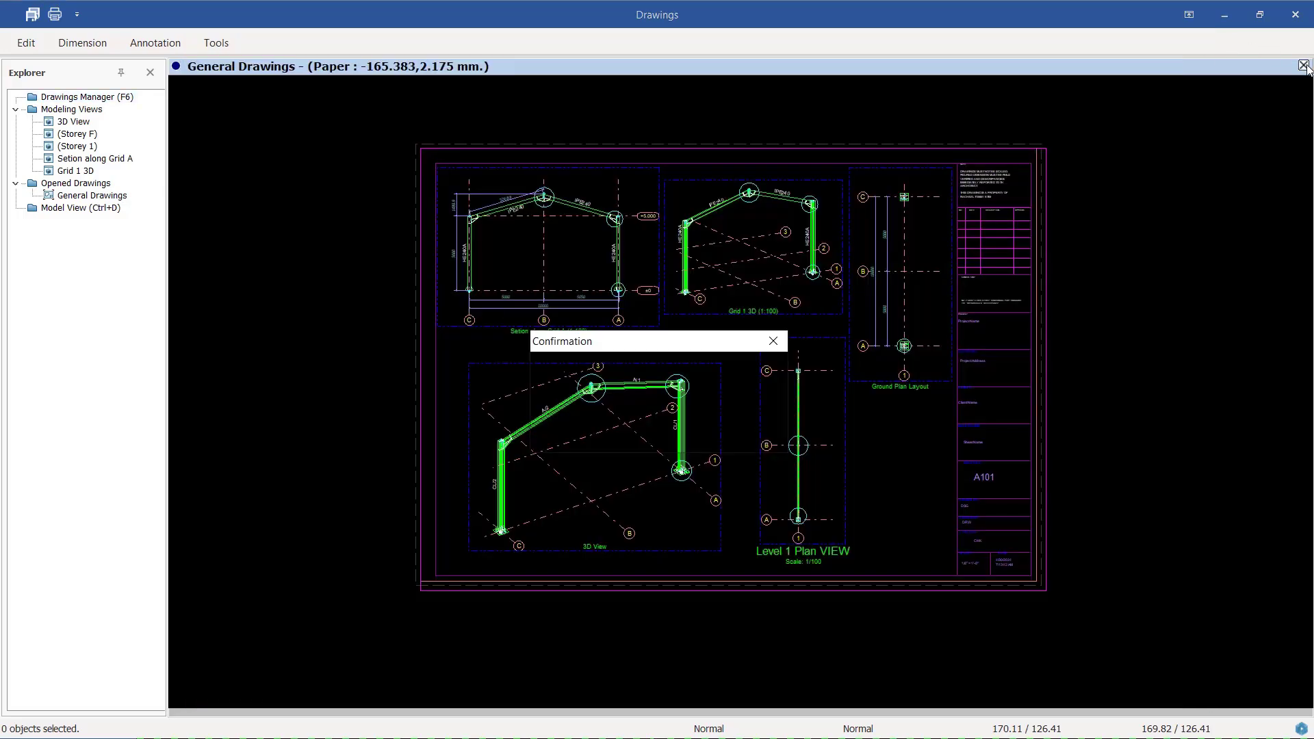
pyautogui.click(582, 430)
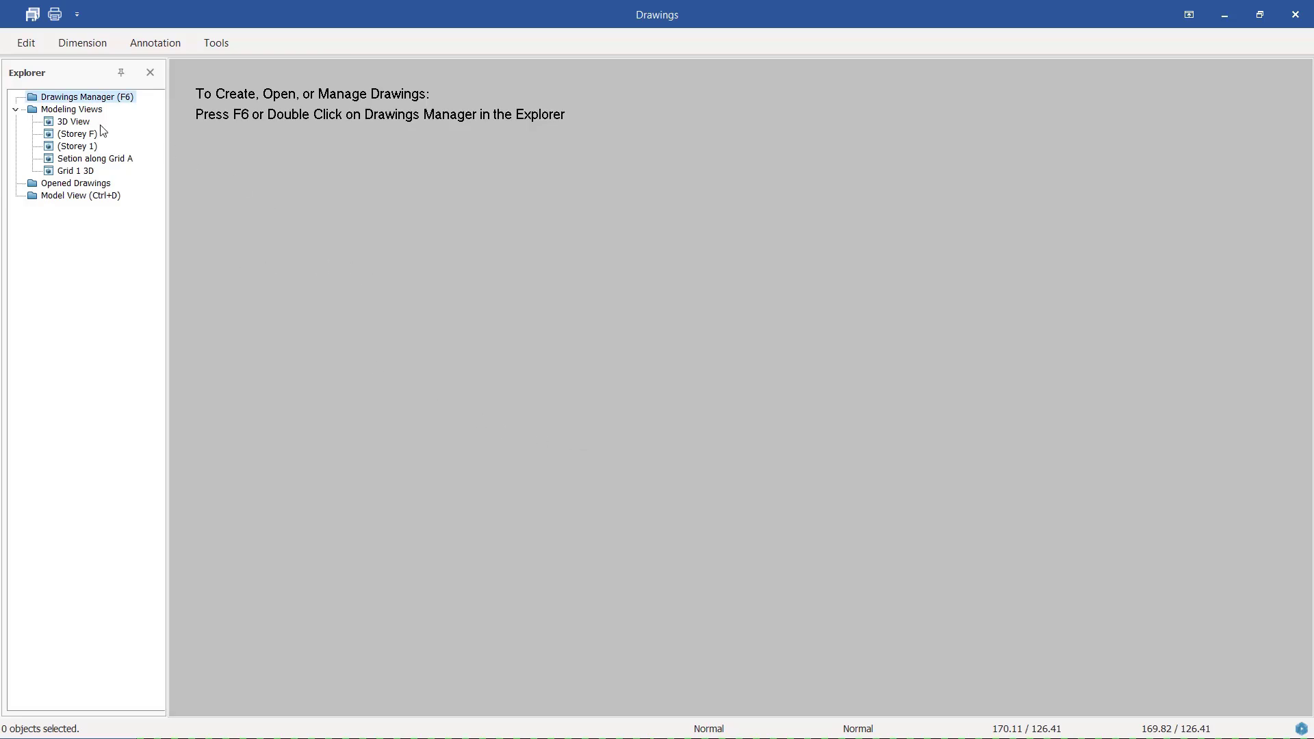
pyautogui.doubleClick(88, 97)
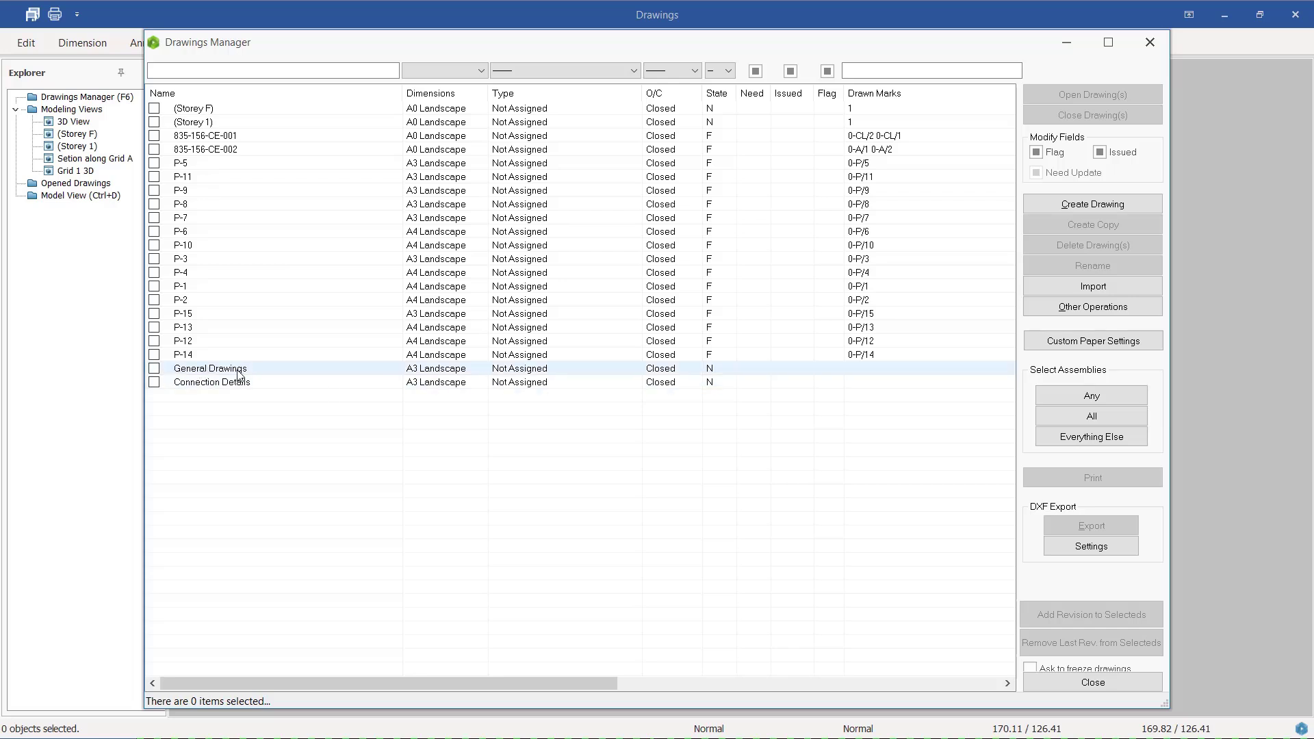
pyautogui.doubleClick(233, 374)
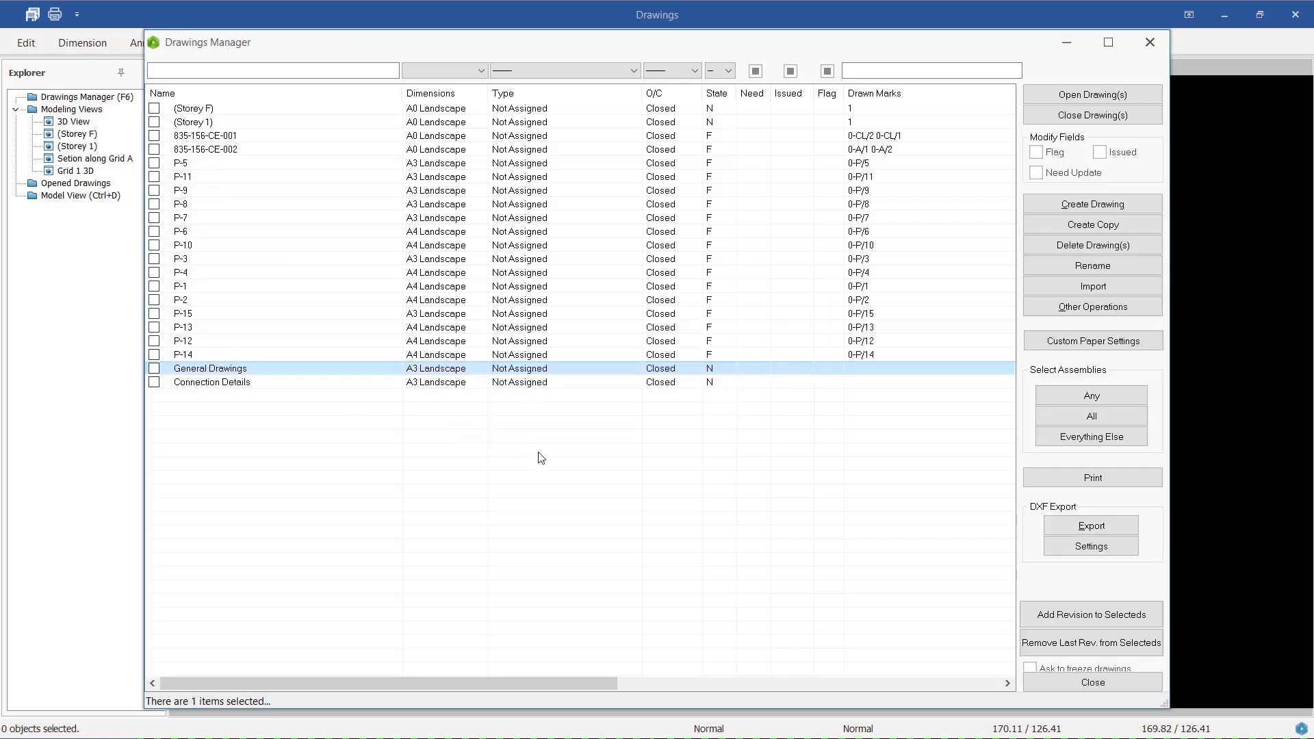
pyautogui.click(1145, 44)
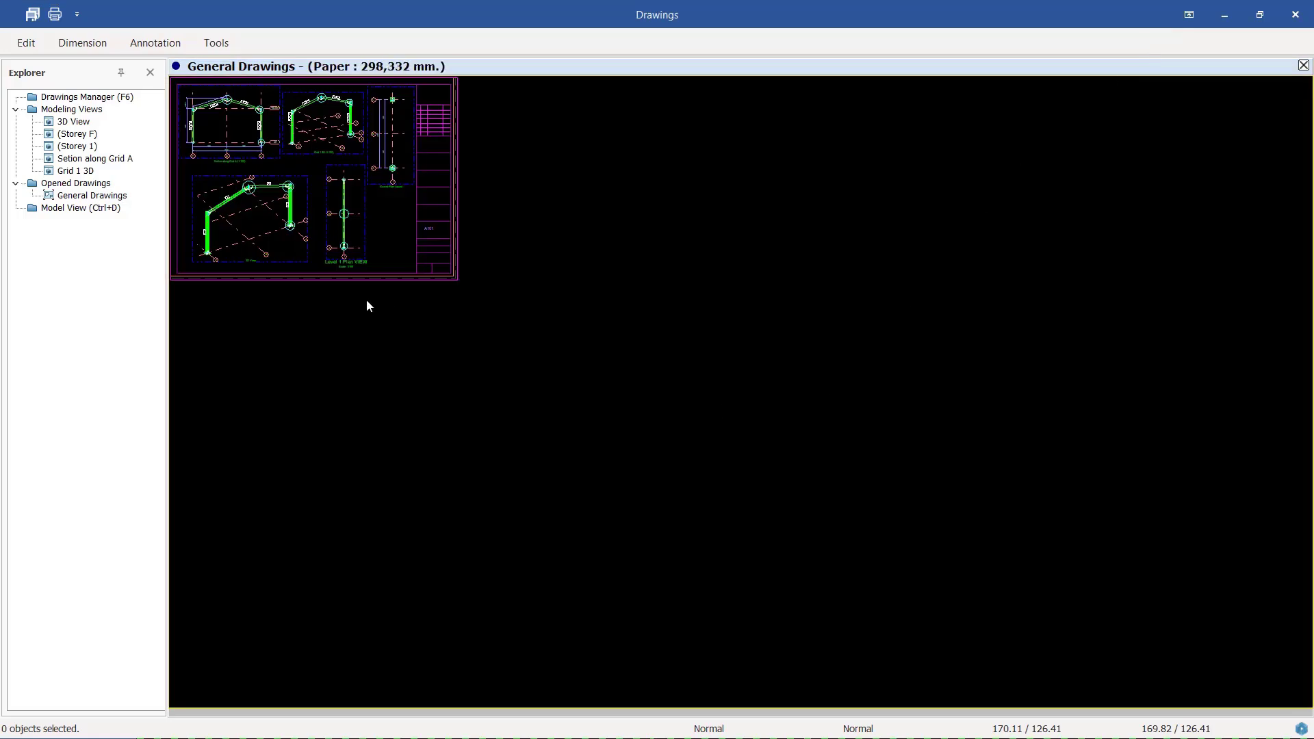
pyautogui.scroll(4, 252, 123)
pyautogui.scroll(-4, 252, 121)
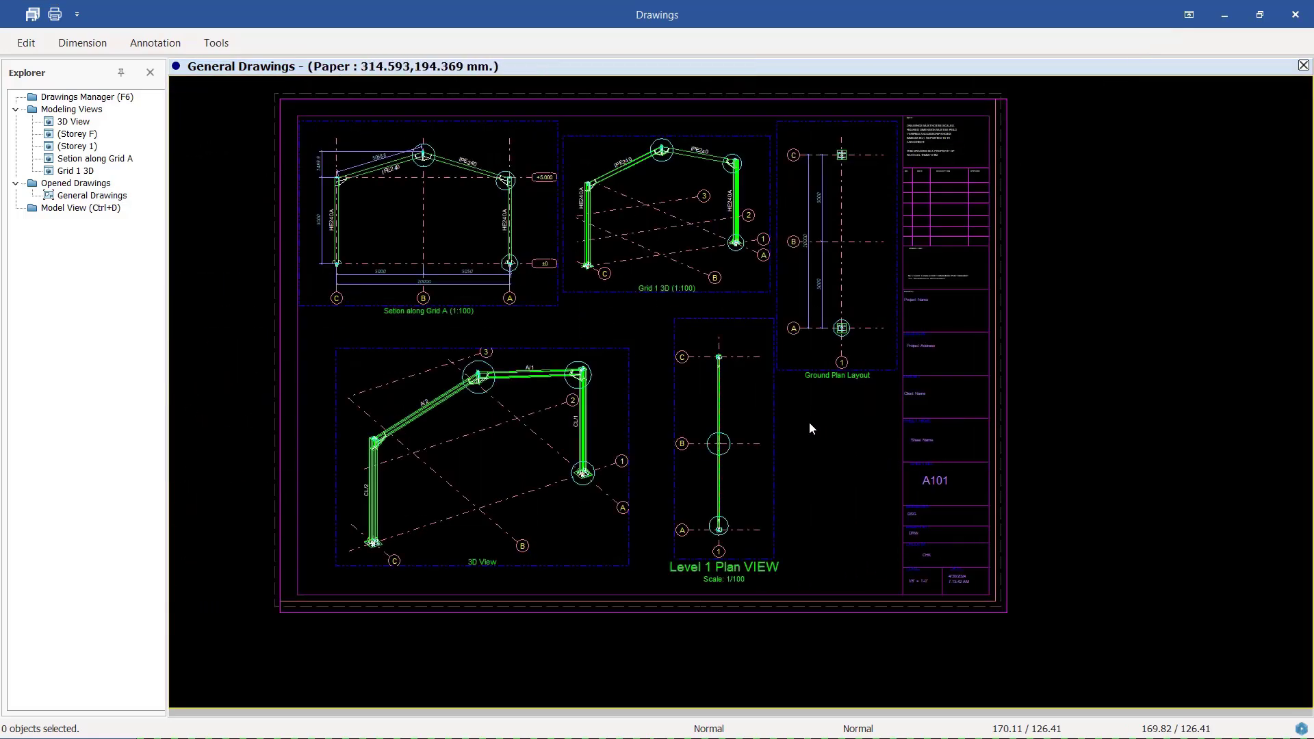
# Switch to the steel model view, return to the drawings and bring up the Drawings Manager list
pyautogui.click(74, 209)
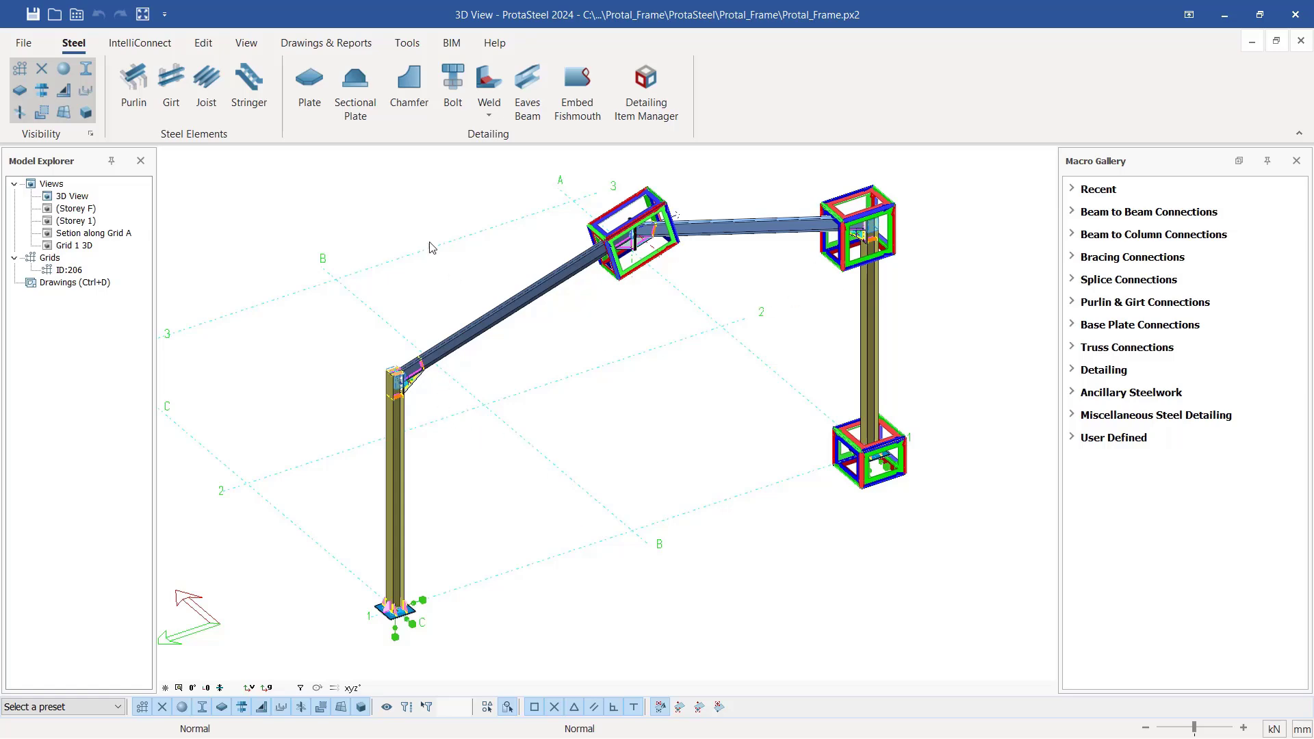
pyautogui.doubleClick(60, 283)
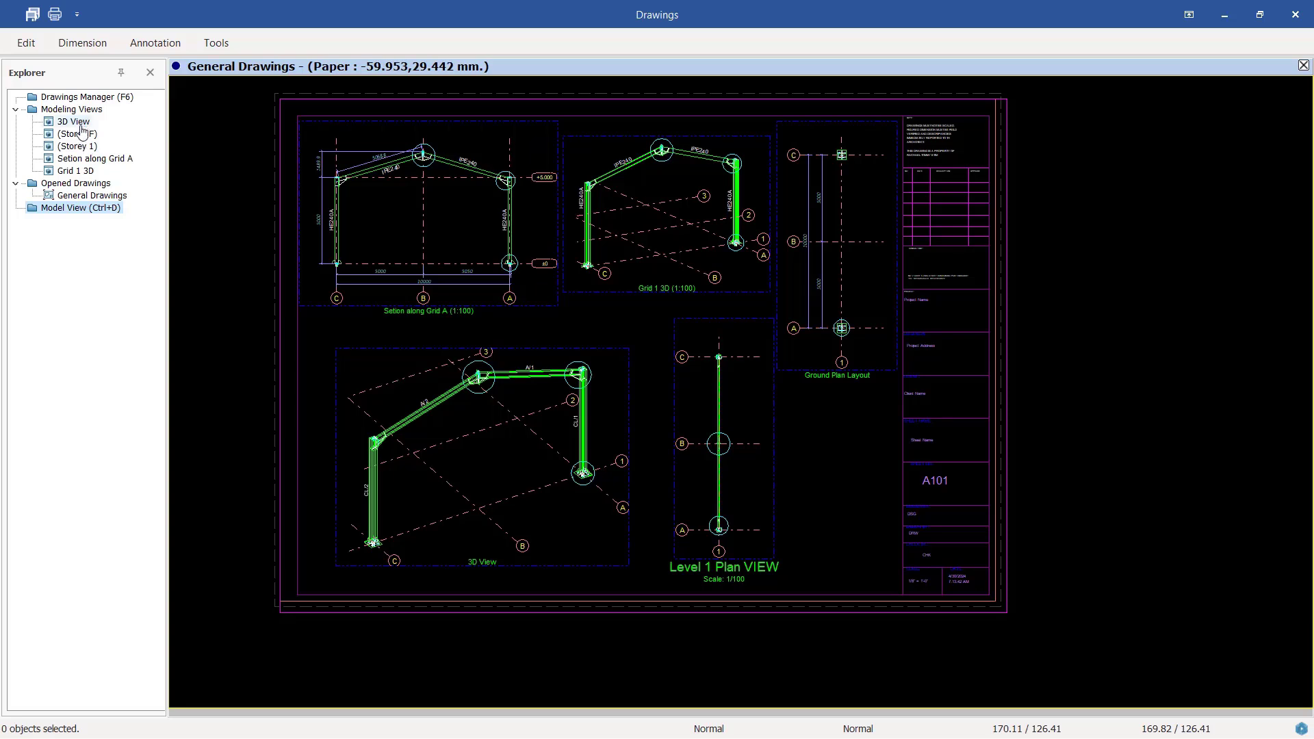
pyautogui.doubleClick(81, 97)
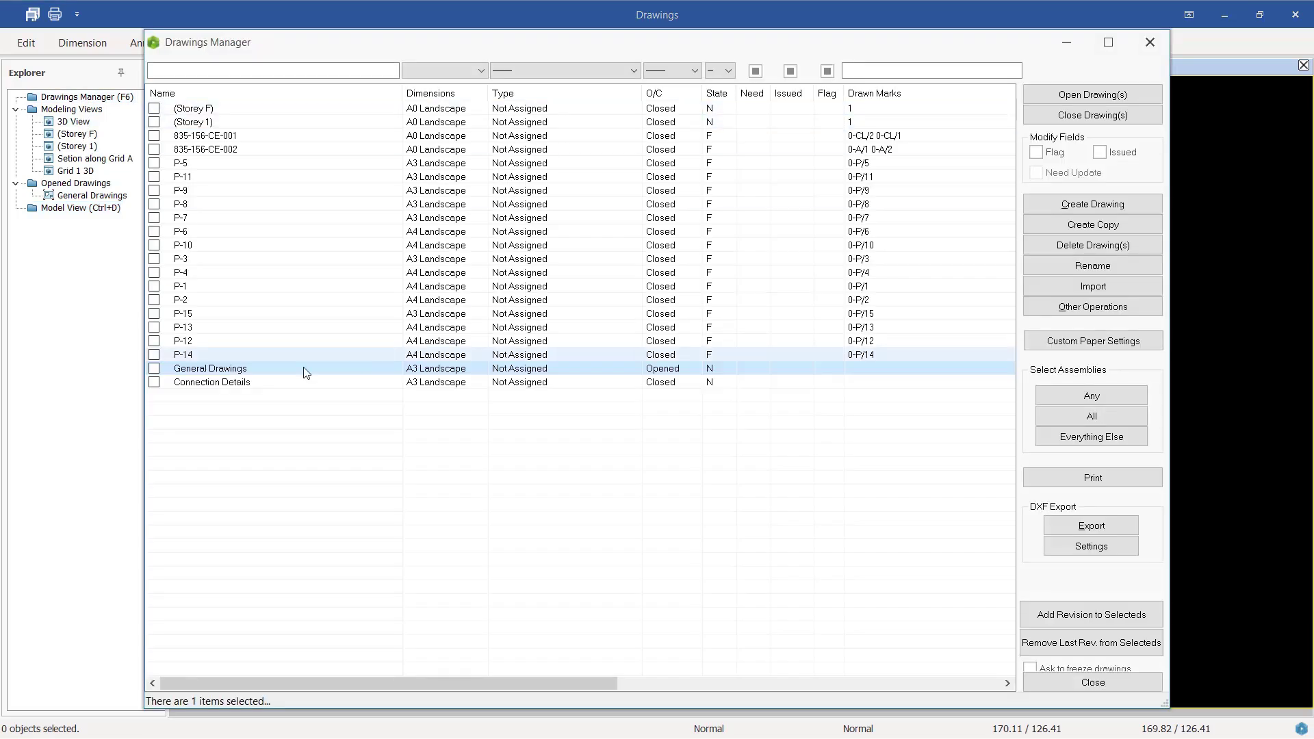
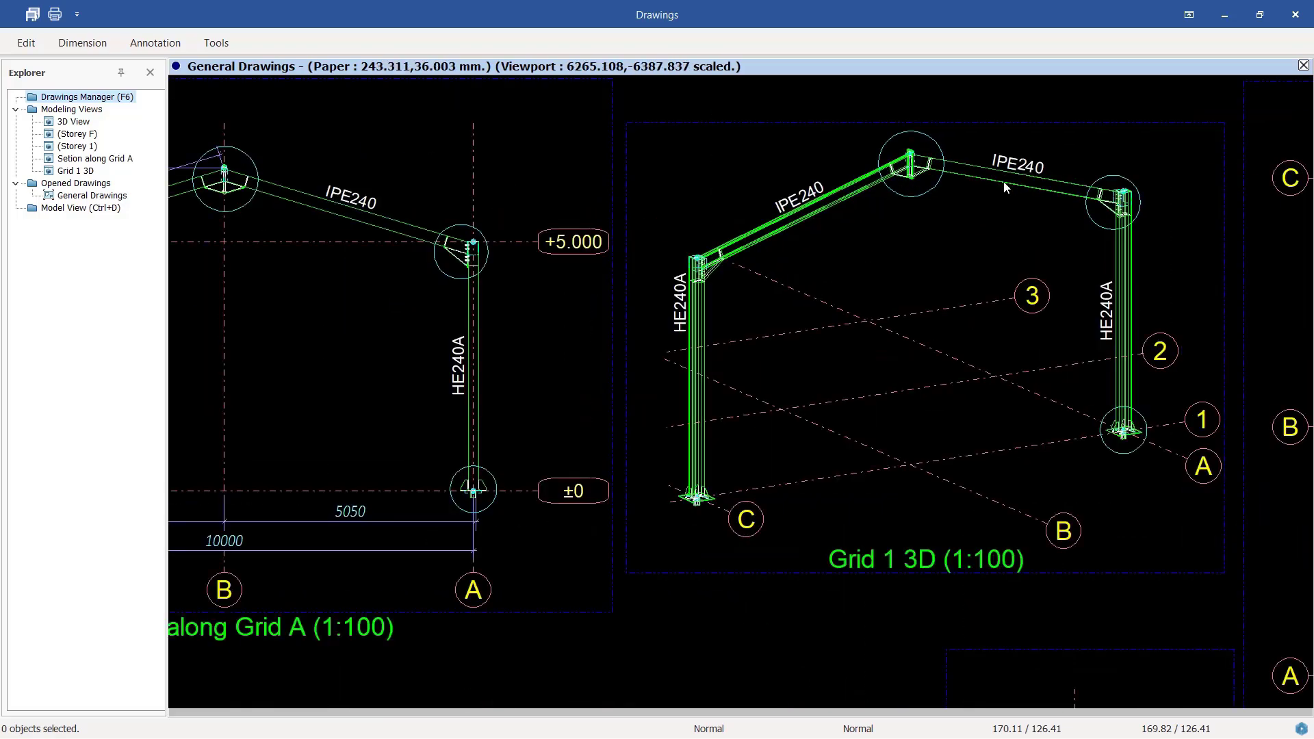
# Examine the member labels in the Grid 1 3D, section along Grid A and 3D View viewports at close range
pyautogui.scroll(-1, 908, 198)
pyautogui.scroll(-1, 802, 206)
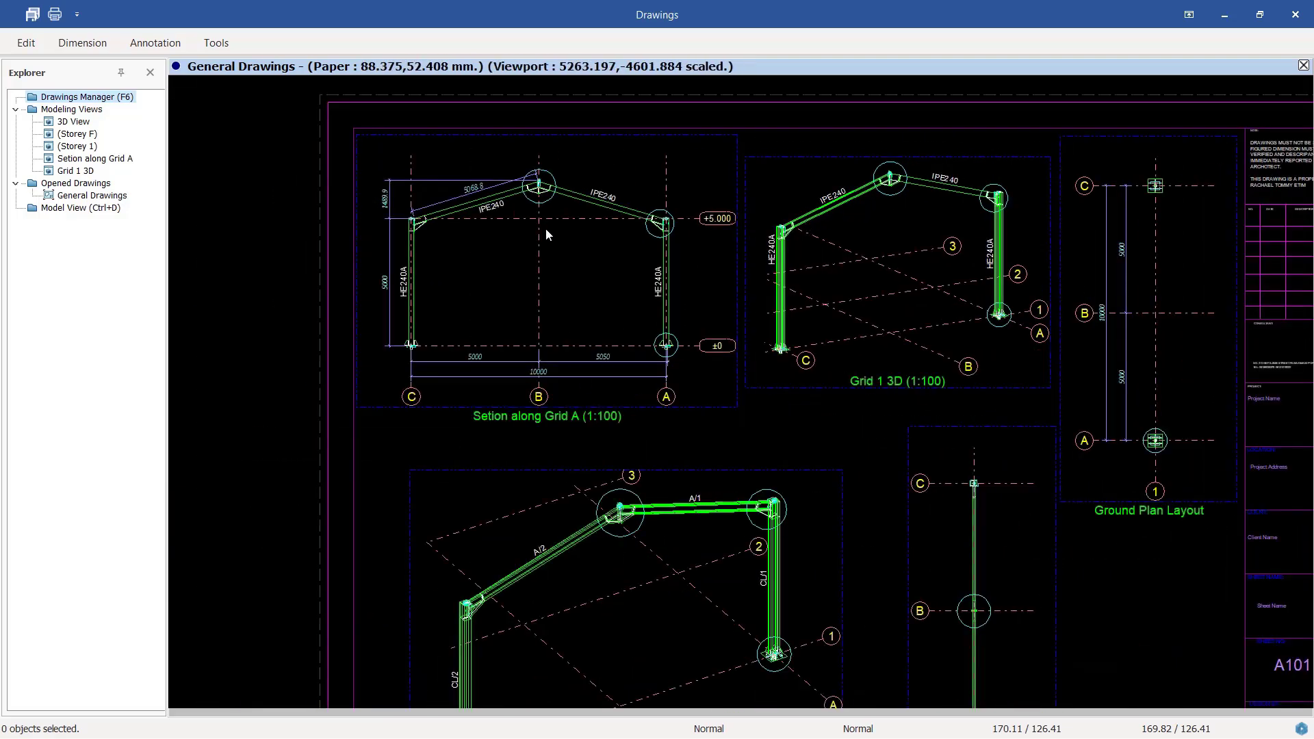
pyautogui.scroll(1, 547, 235)
pyautogui.scroll(-1, 534, 278)
pyautogui.scroll(3, 549, 626)
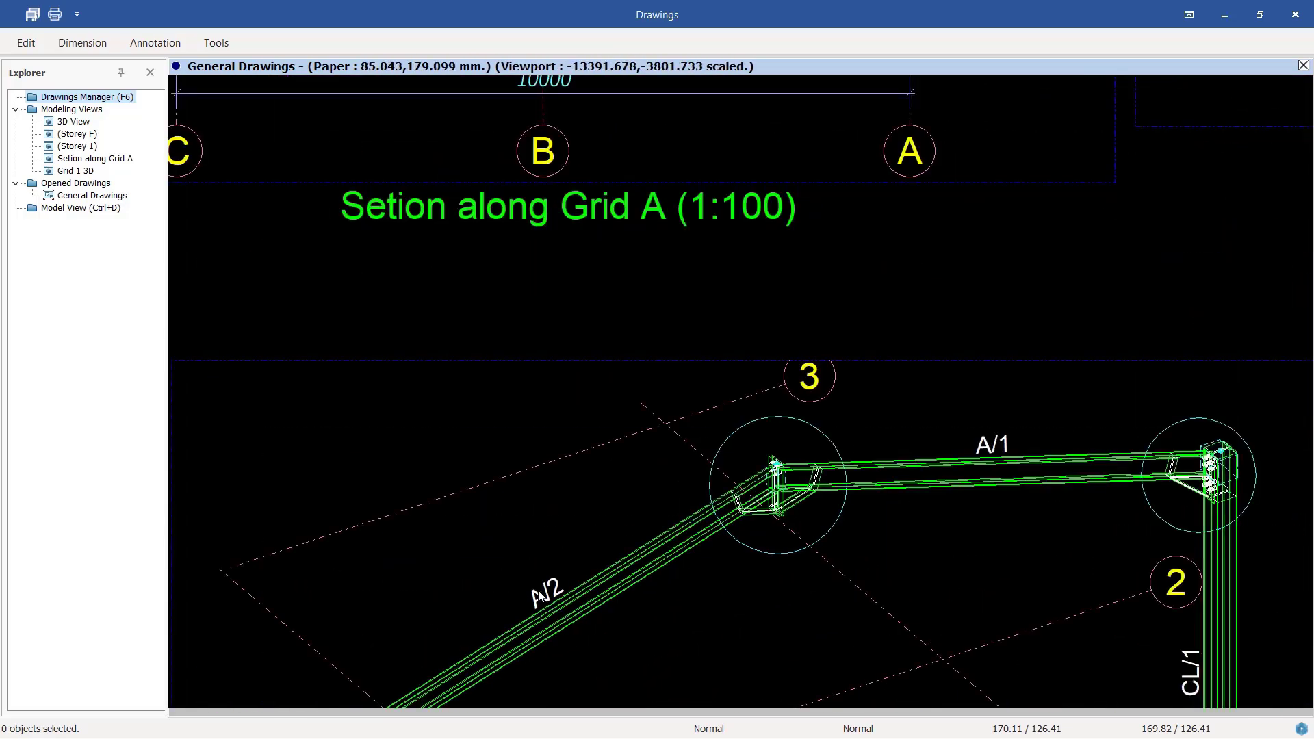
pyautogui.scroll(1, 541, 597)
pyautogui.scroll(-3, 592, 570)
pyautogui.scroll(1, 596, 581)
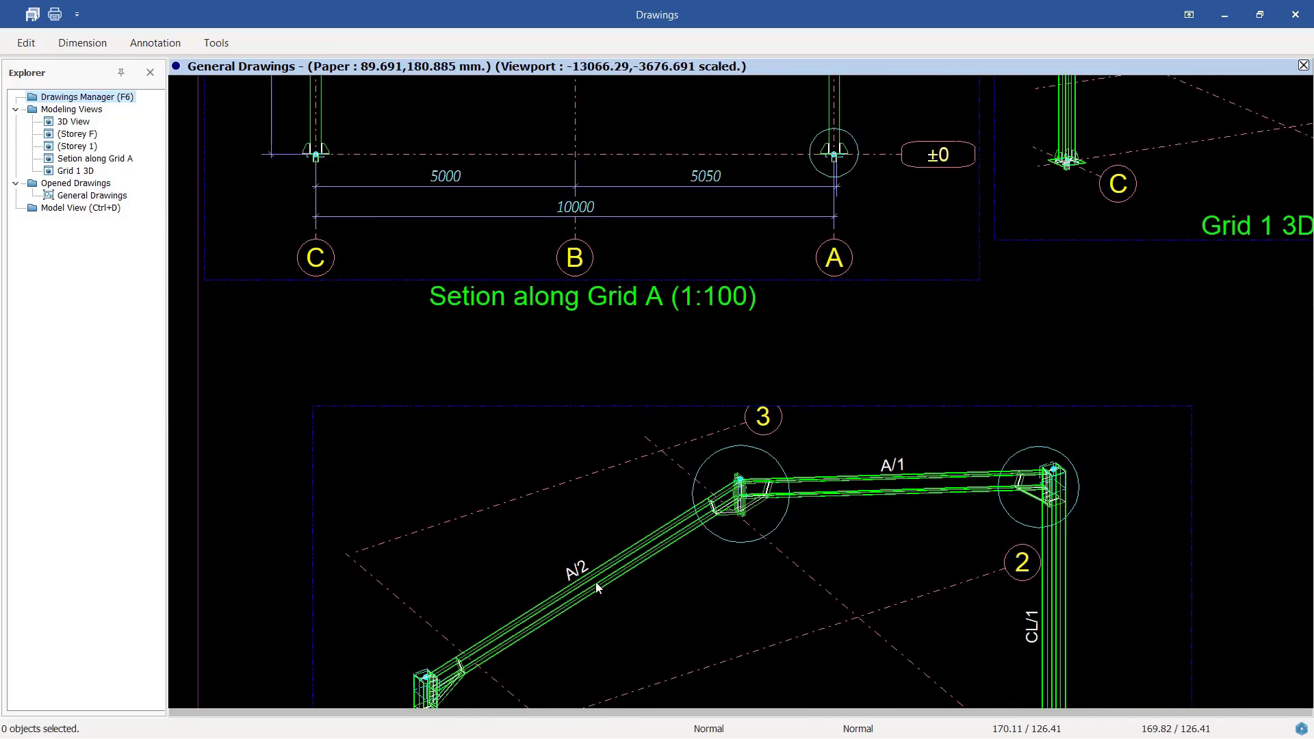
pyautogui.scroll(4, 583, 582)
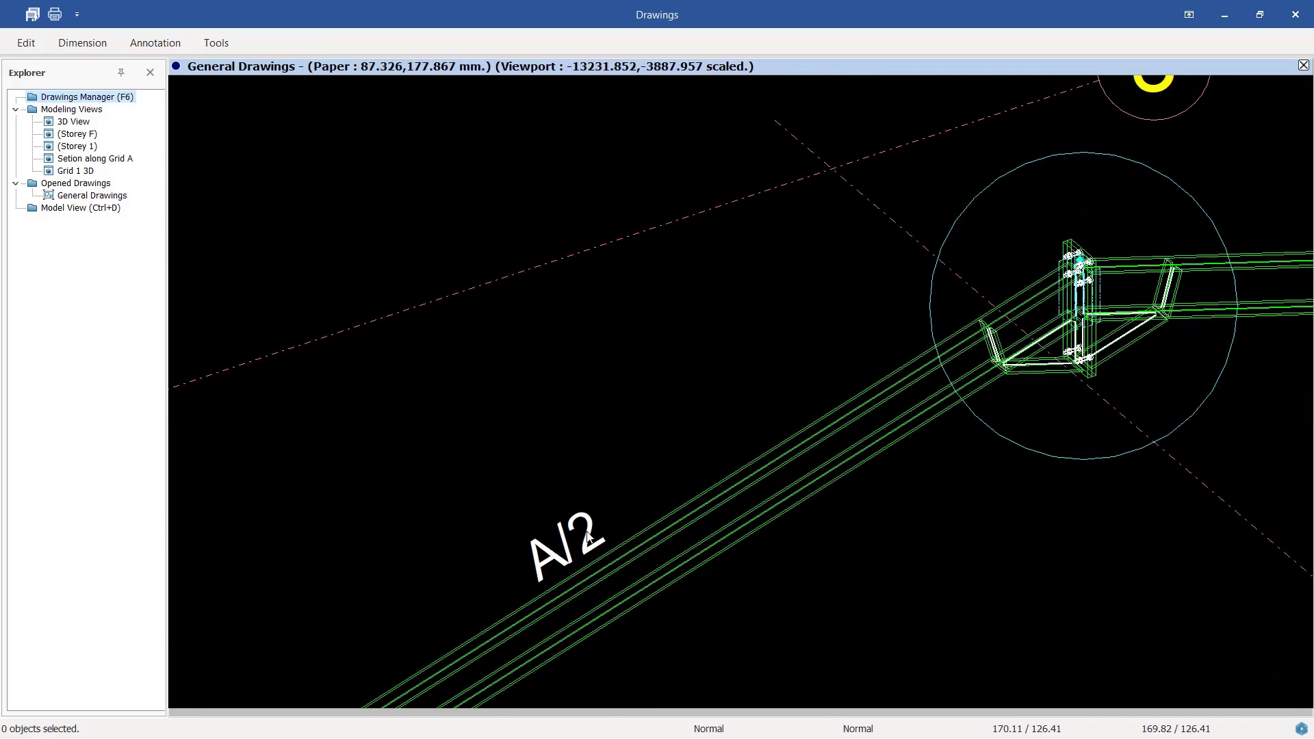
pyautogui.scroll(-4, 614, 520)
pyautogui.scroll(3, 643, 566)
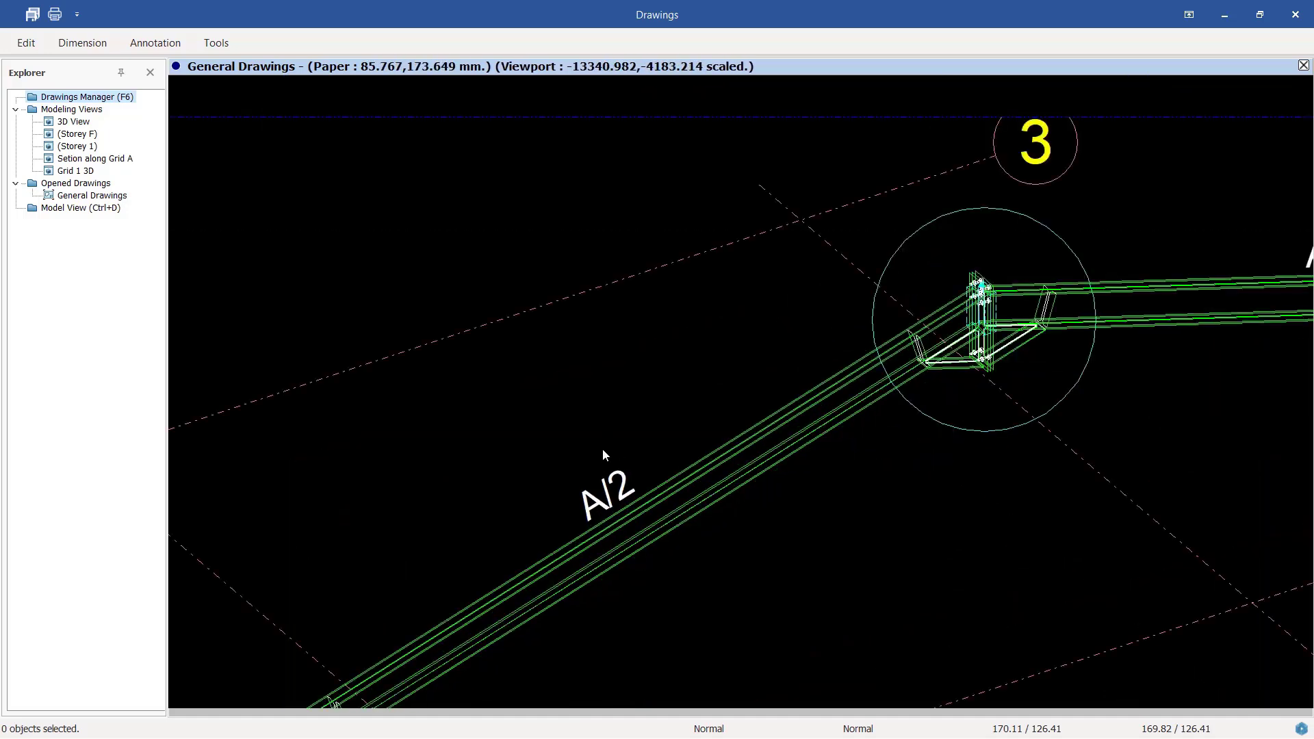
pyautogui.scroll(-3, 619, 404)
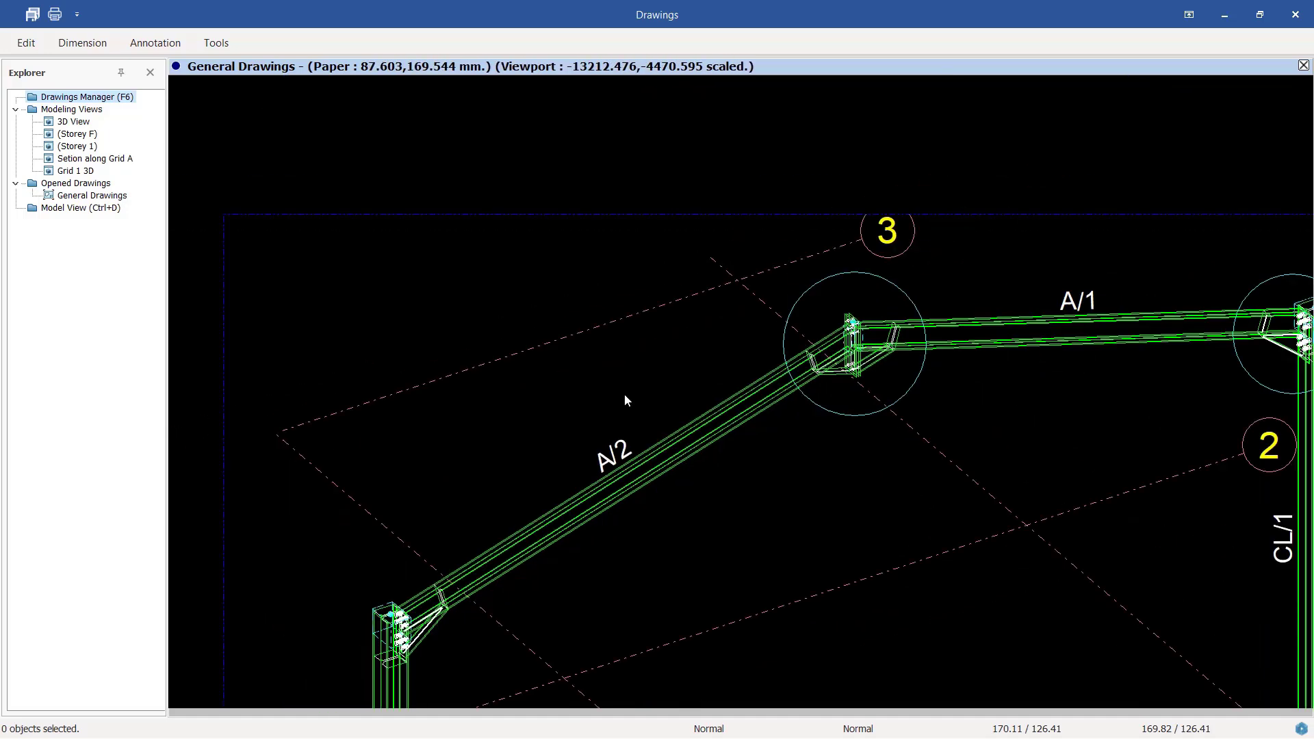
# Select the A/2 rafter and the A/1 label in the 3D View viewport, and compare its member labels with the Grid A section's
pyautogui.click(611, 479)
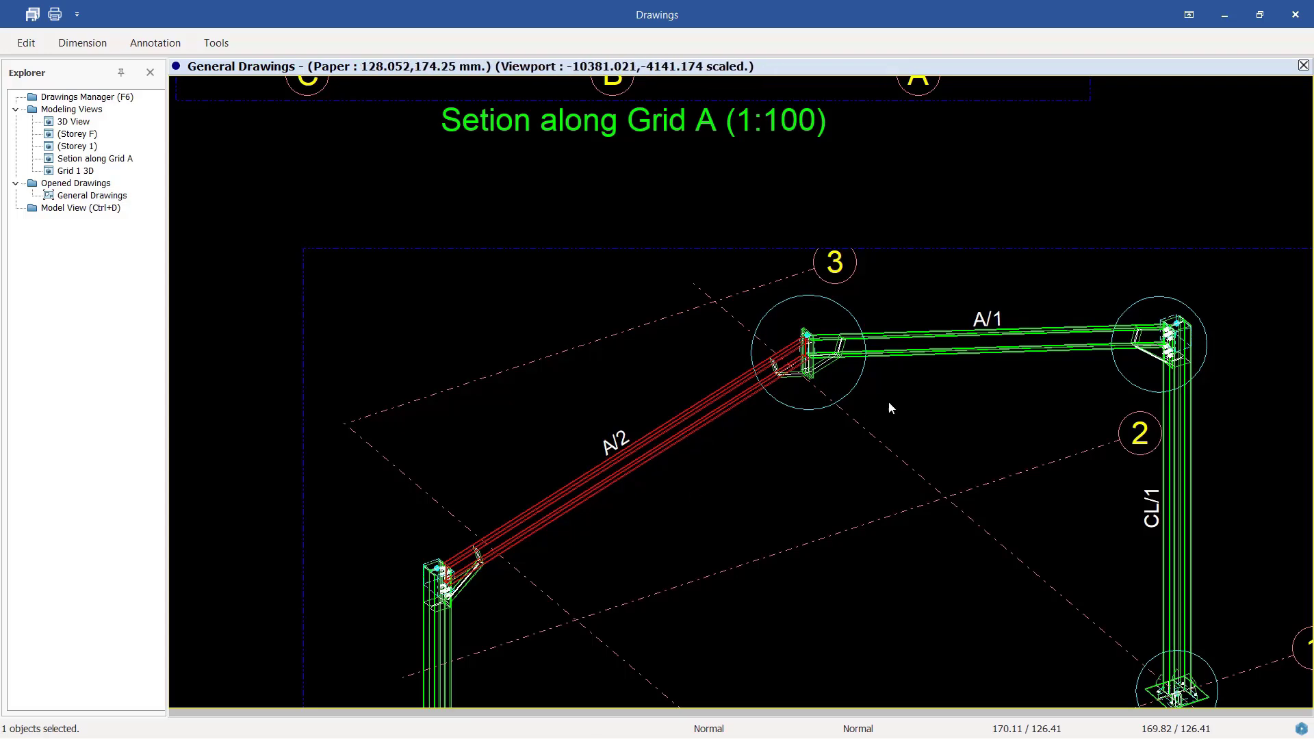
pyautogui.click(1007, 335)
pyautogui.scroll(-2, 767, 452)
pyautogui.scroll(2, 606, 655)
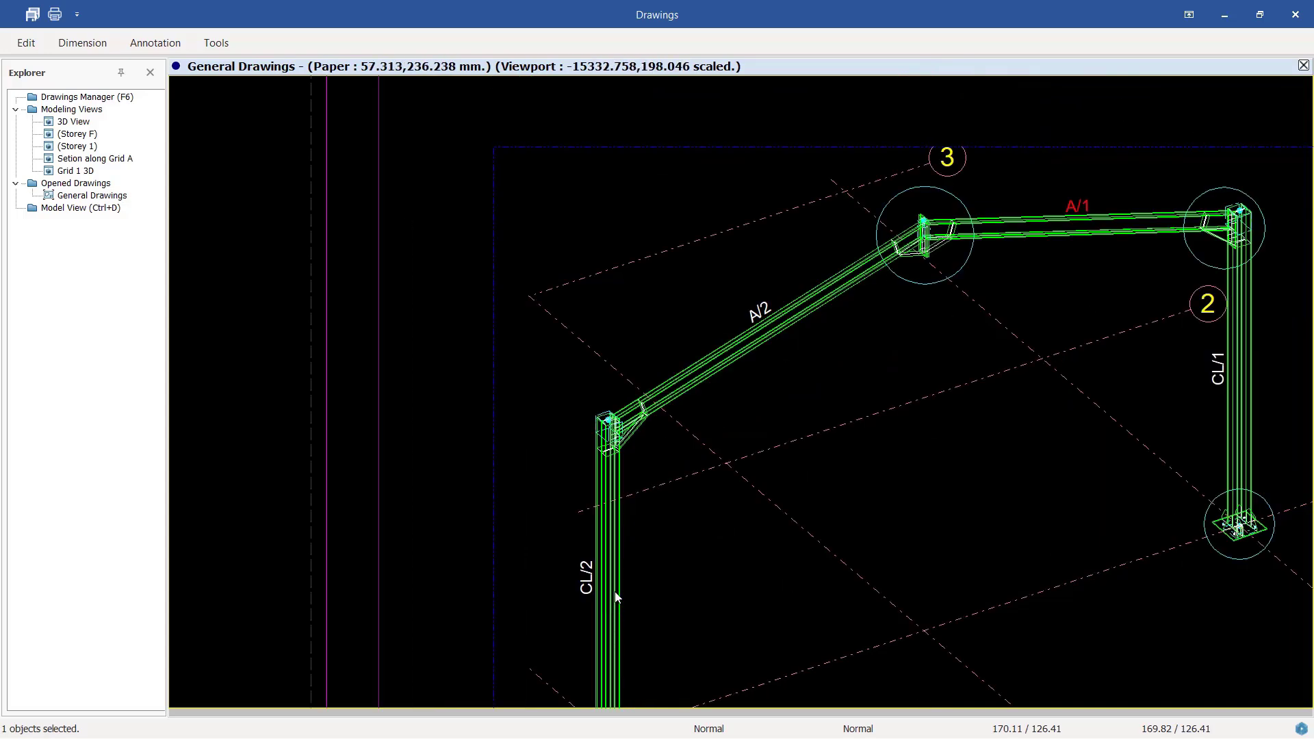
pyautogui.scroll(-2, 605, 561)
pyautogui.scroll(2, 971, 444)
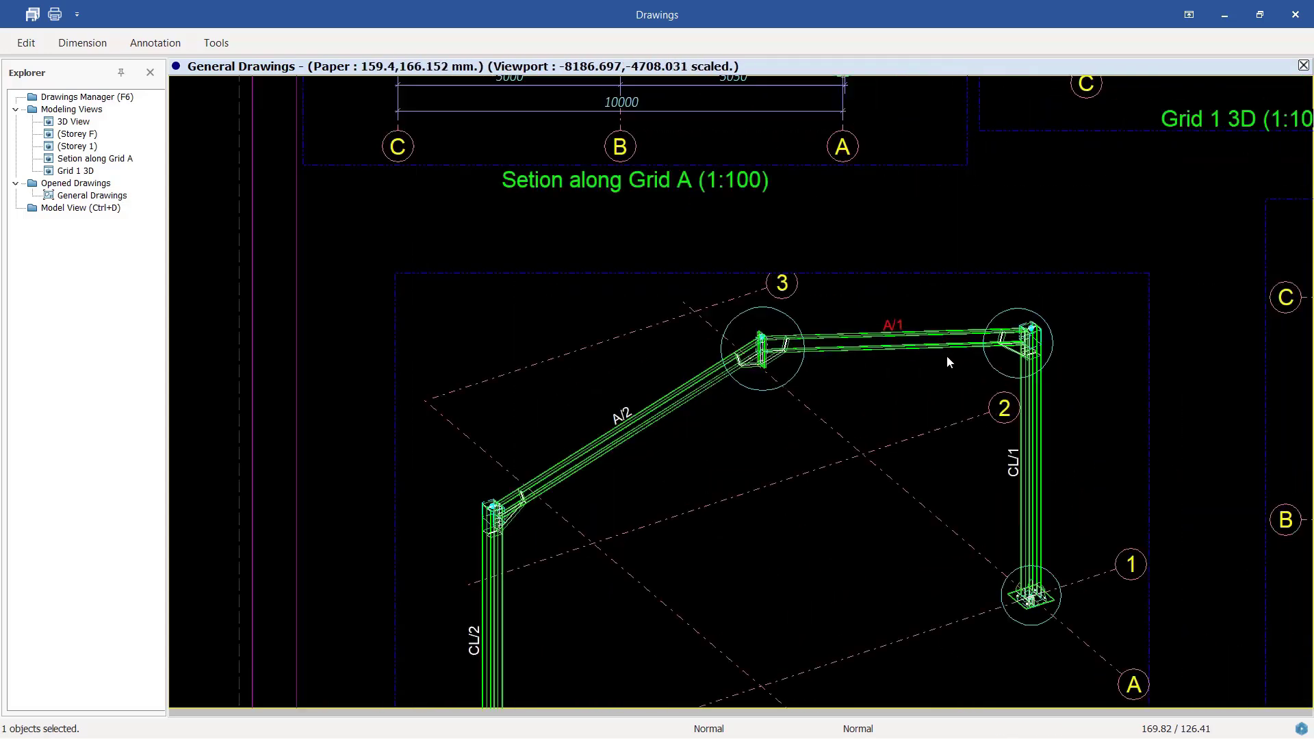
pyautogui.scroll(-4, 947, 355)
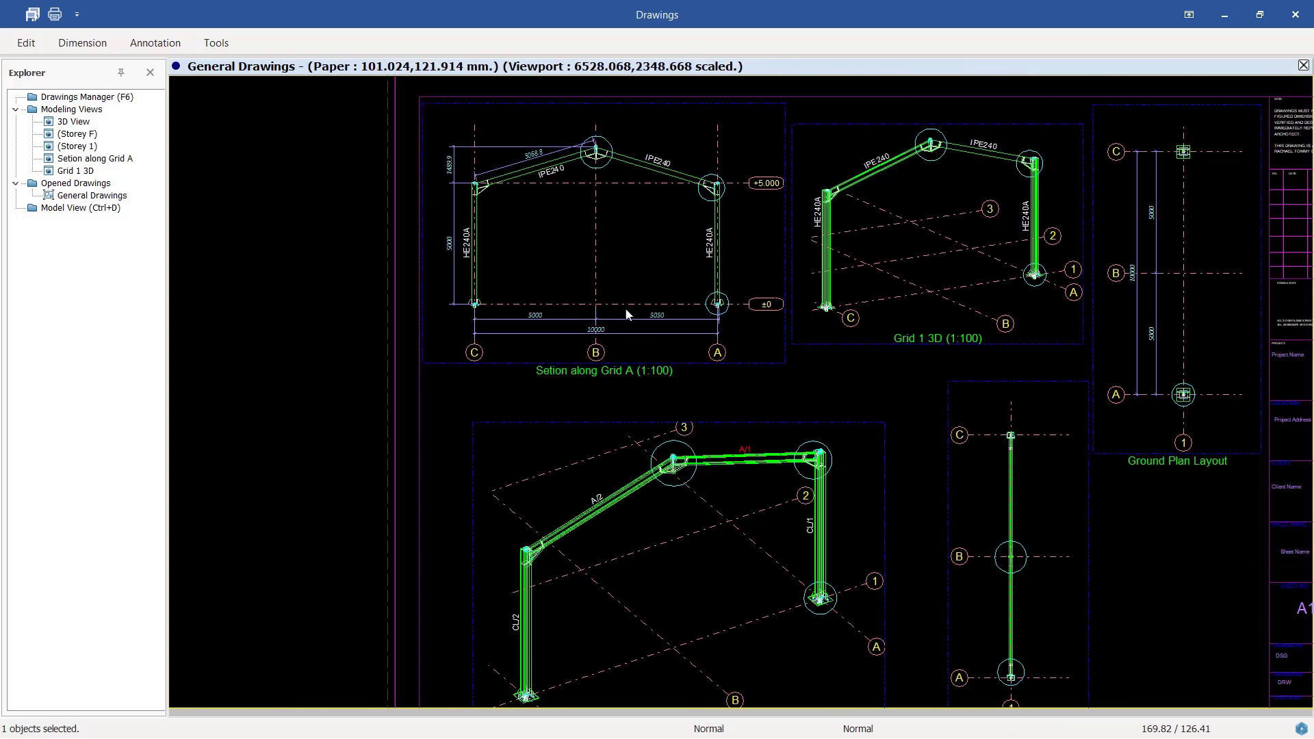
pyautogui.scroll(4, 625, 311)
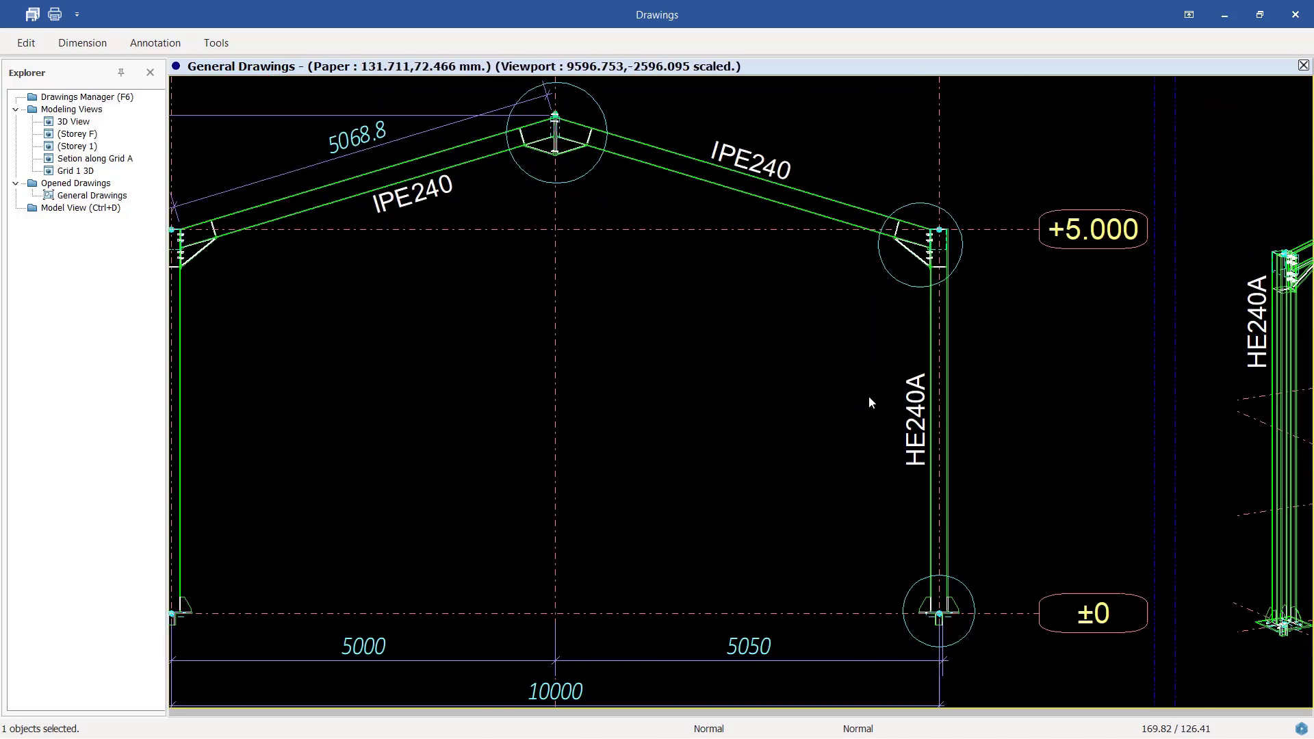
# Examine the whole General Drawings sheet, comparing the Grid A section, Grid 1 3D, 3D View and plan viewports
pyautogui.scroll(-3, 869, 396)
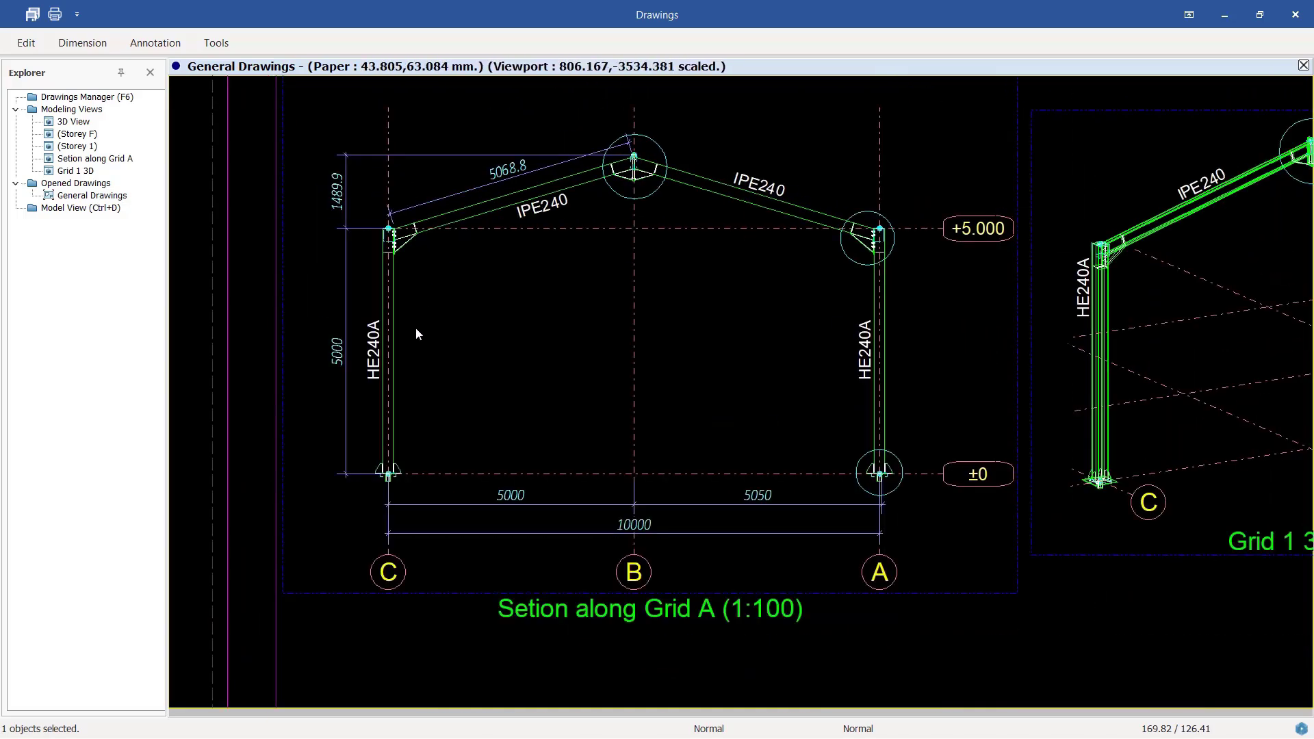
pyautogui.scroll(-2, 776, 236)
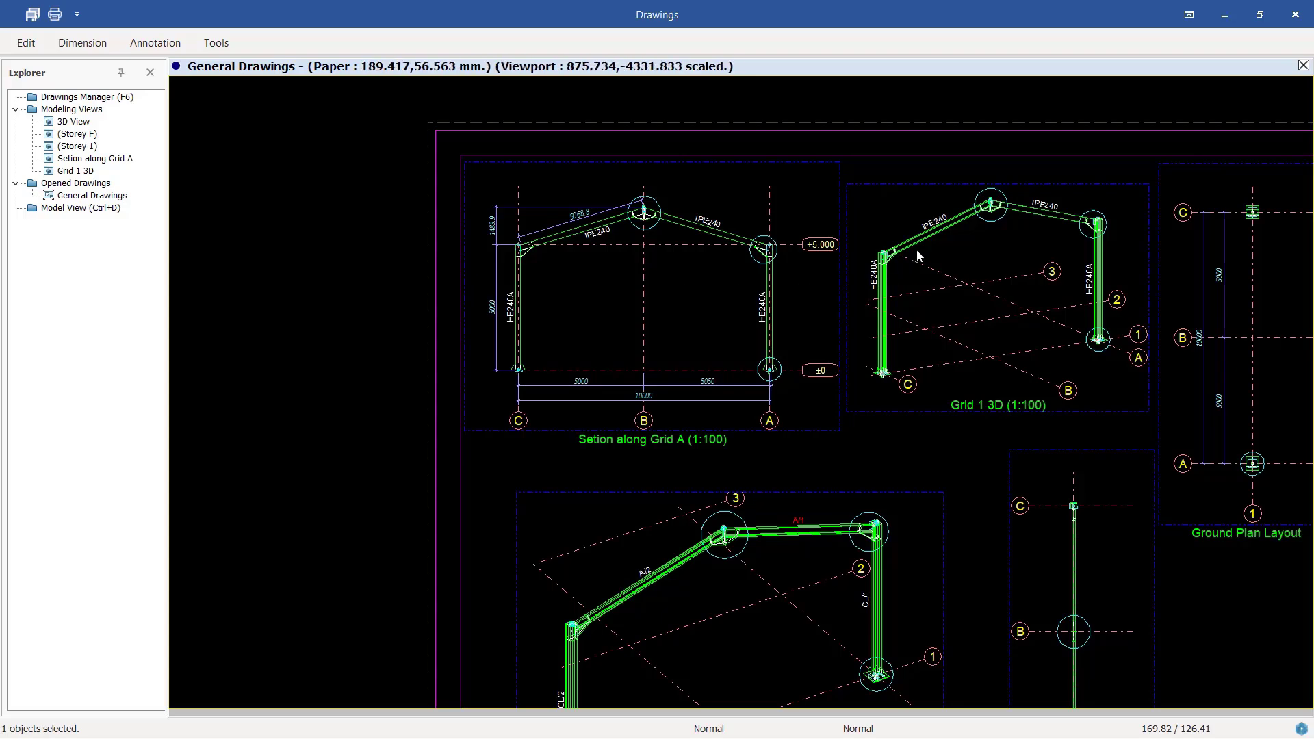
pyautogui.scroll(-3, 918, 256)
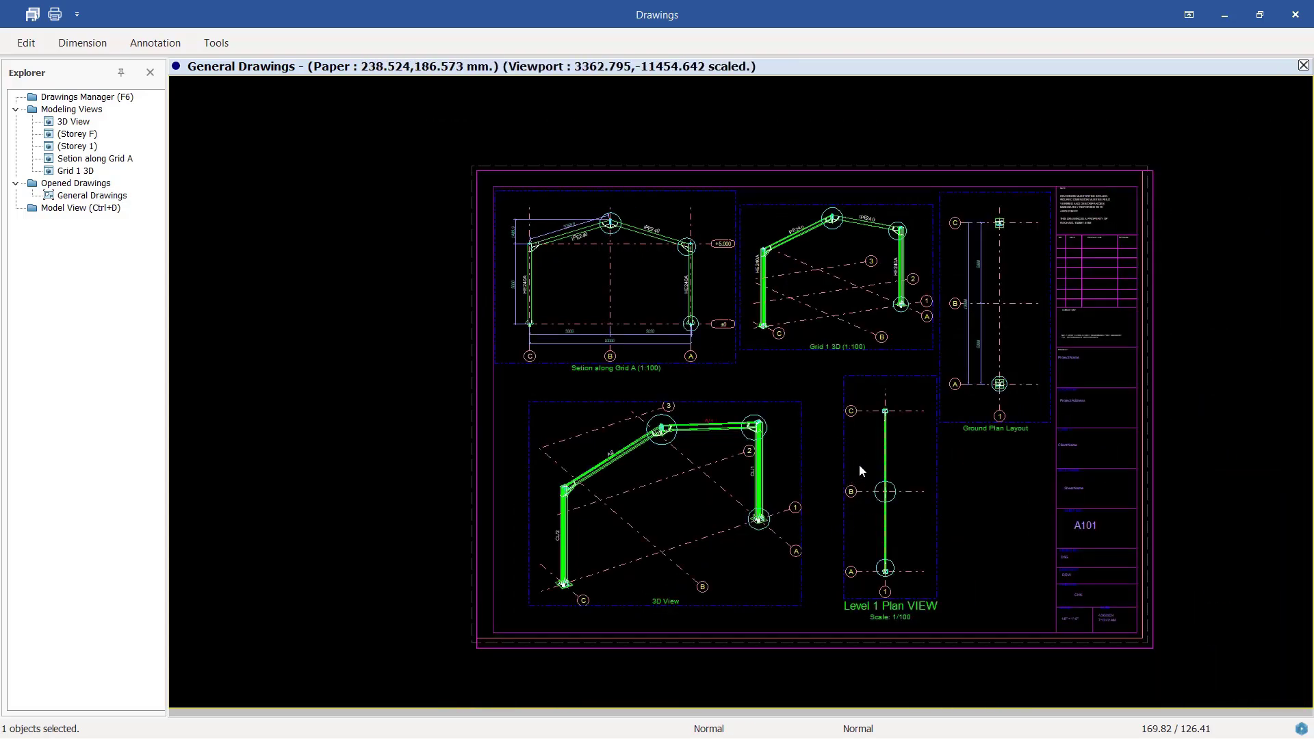
pyautogui.scroll(-1, 582, 286)
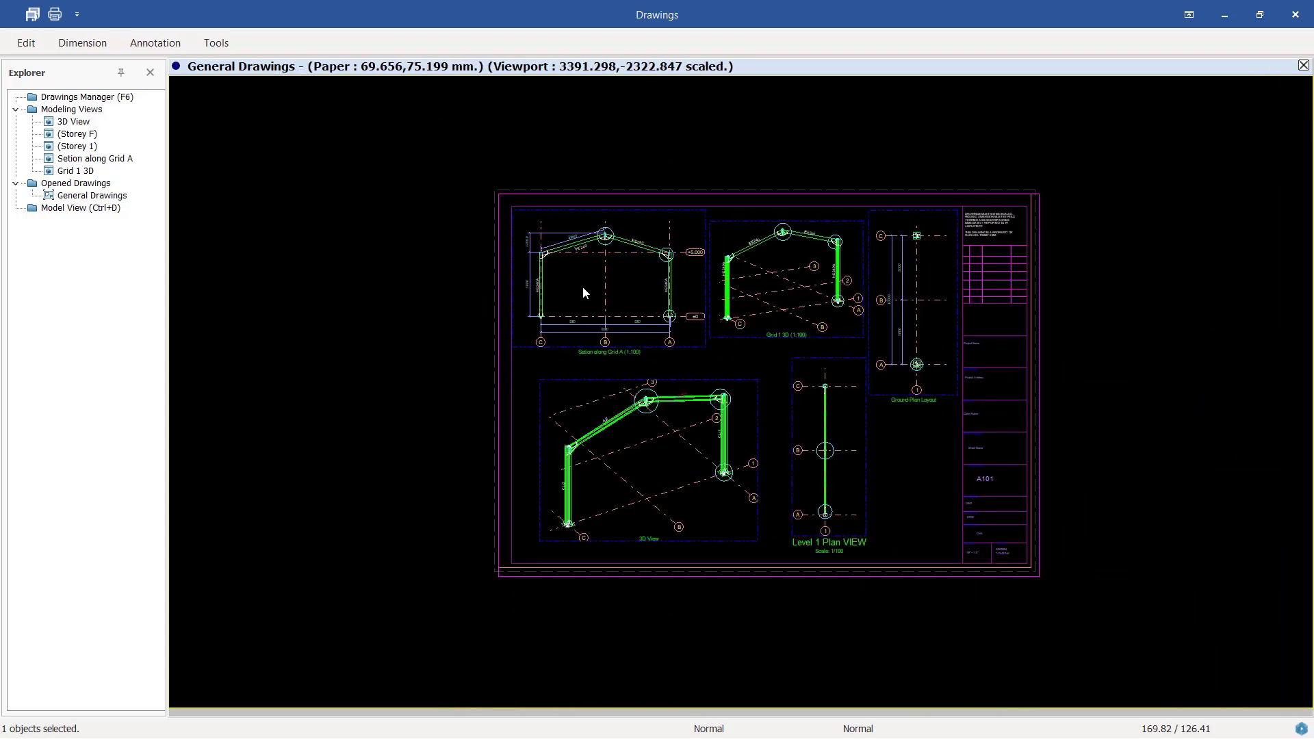
pyautogui.scroll(-1, 650, 304)
pyautogui.scroll(2, 711, 322)
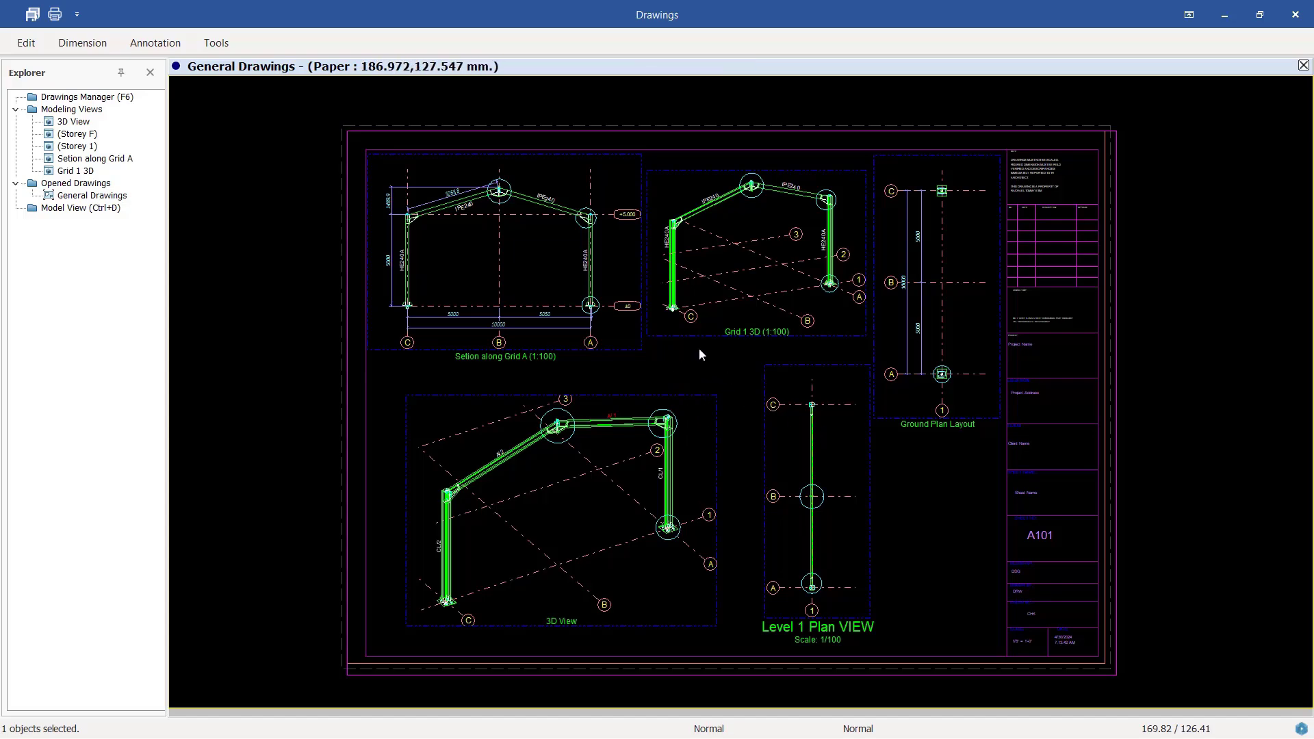
pyautogui.scroll(-1, 795, 319)
pyautogui.scroll(3, 780, 293)
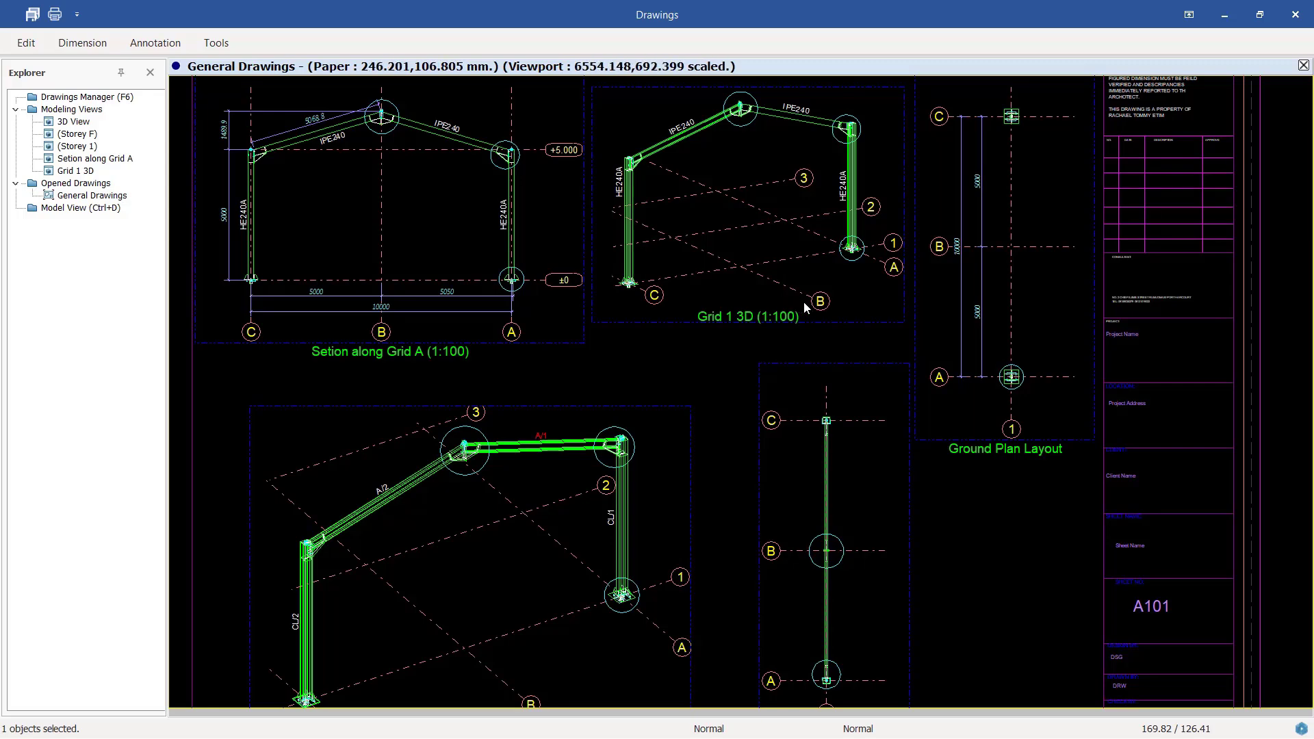
pyautogui.scroll(-1, 804, 301)
pyautogui.scroll(-1, 814, 322)
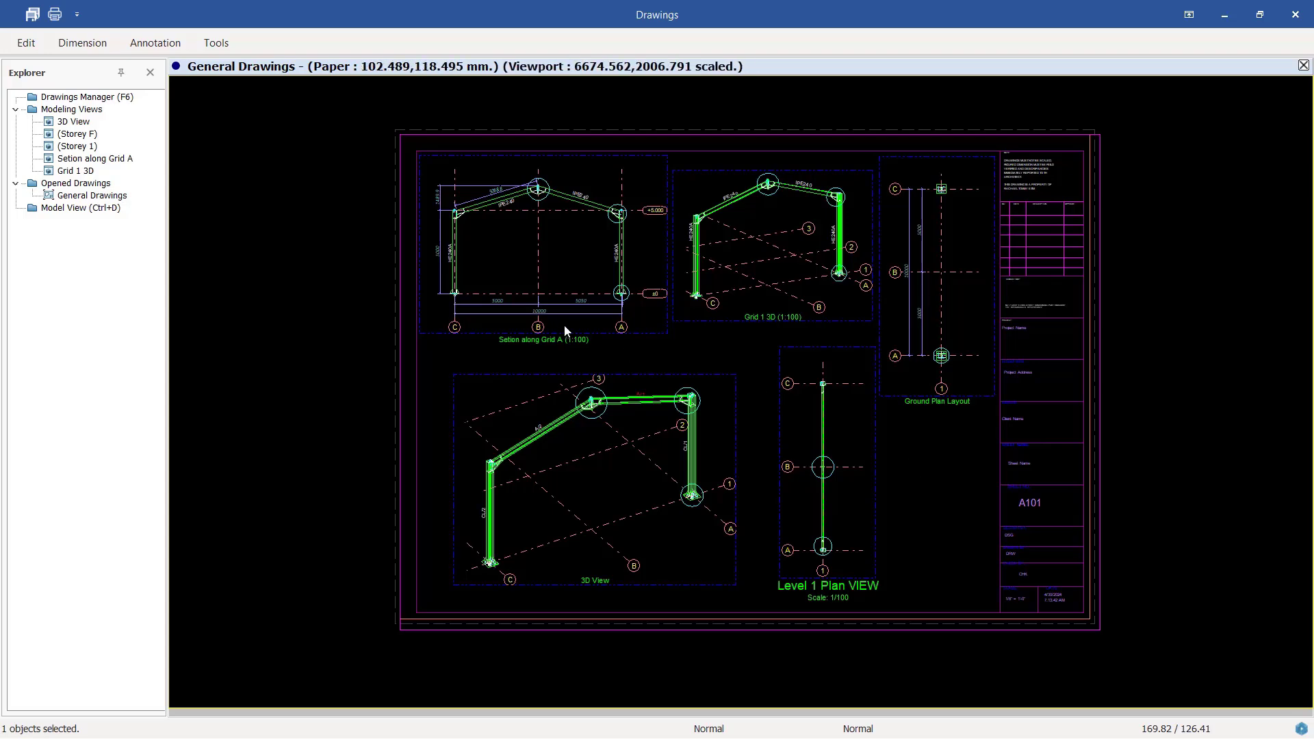
pyautogui.scroll(2, 1004, 272)
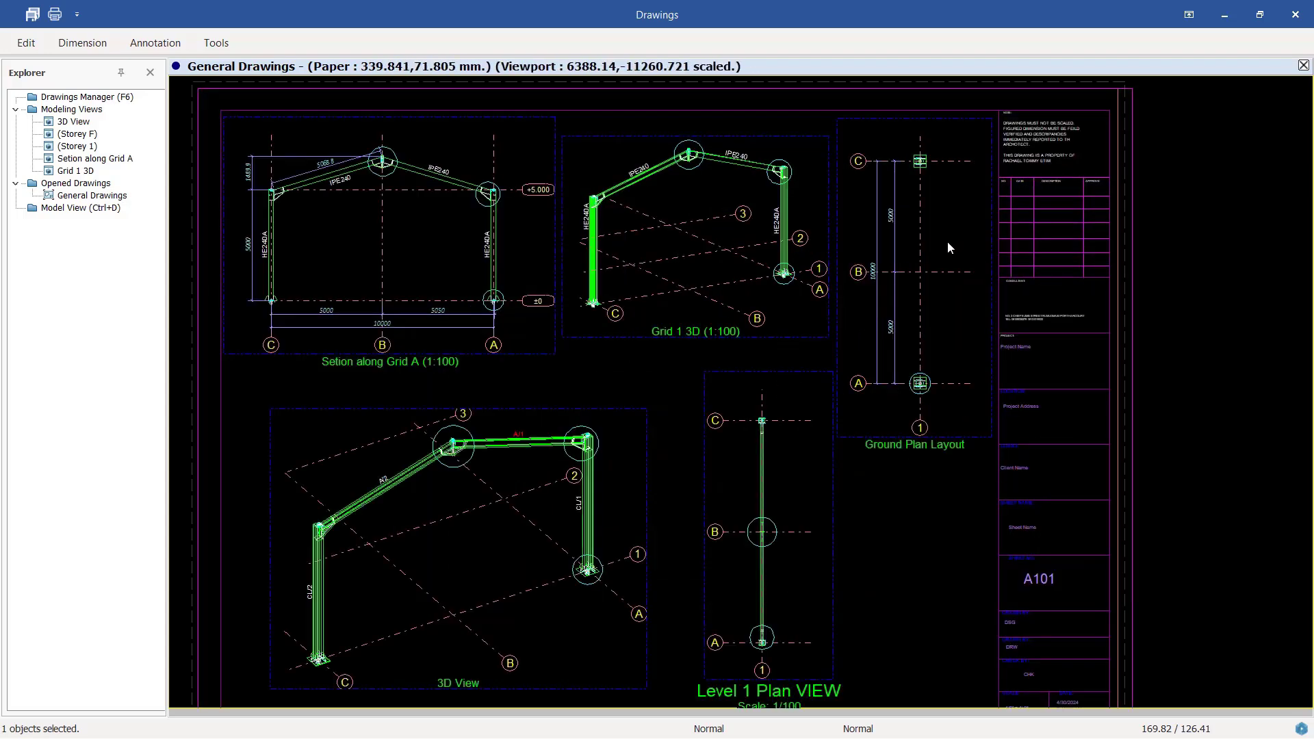
pyautogui.scroll(-2, 947, 240)
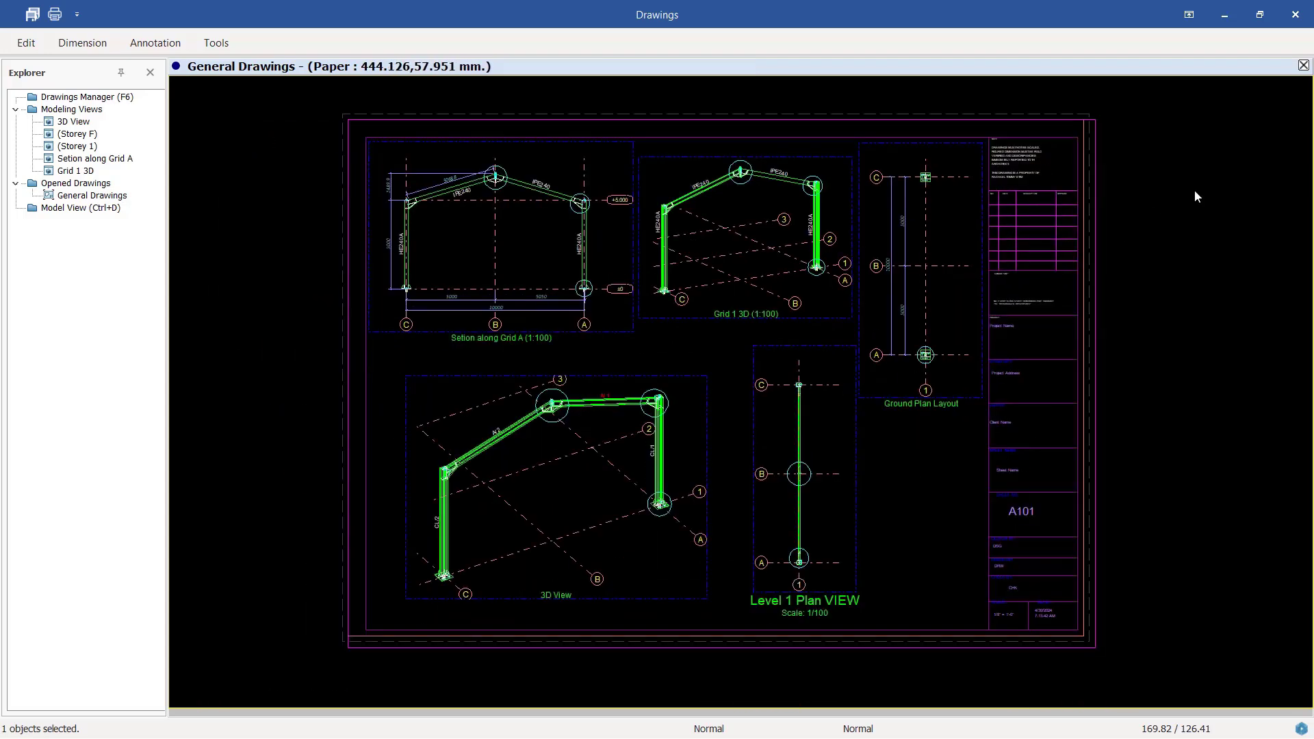
# Close the General Drawings sheet, saving it, and bring up the Drawings Manager list
pyautogui.click(1304, 66)
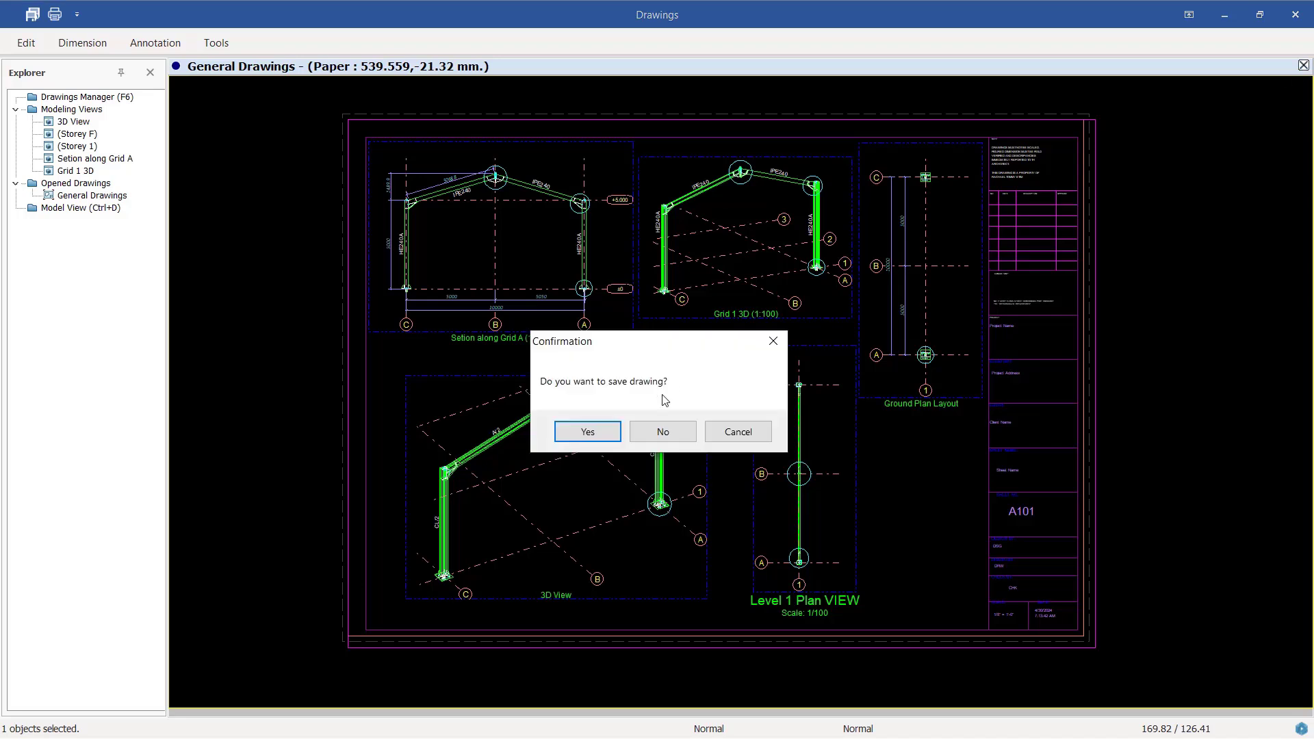
pyautogui.click(590, 432)
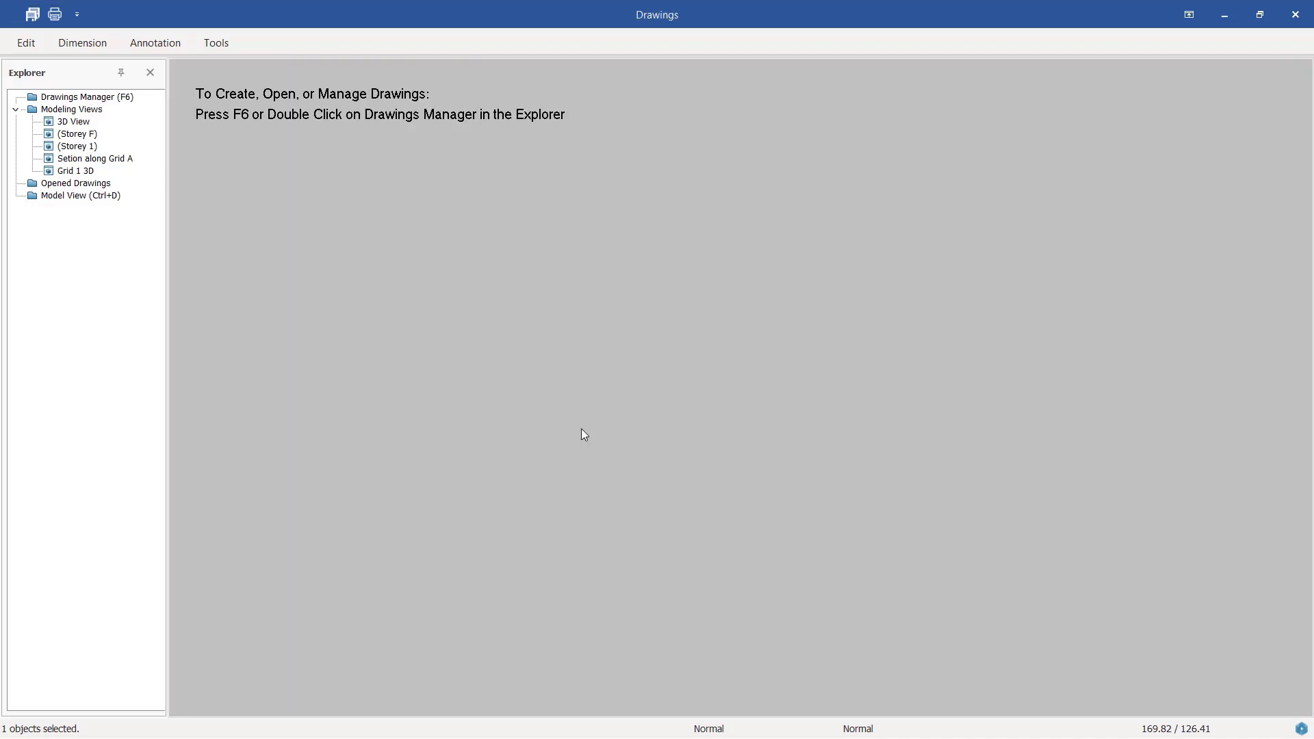
pyautogui.doubleClick(91, 98)
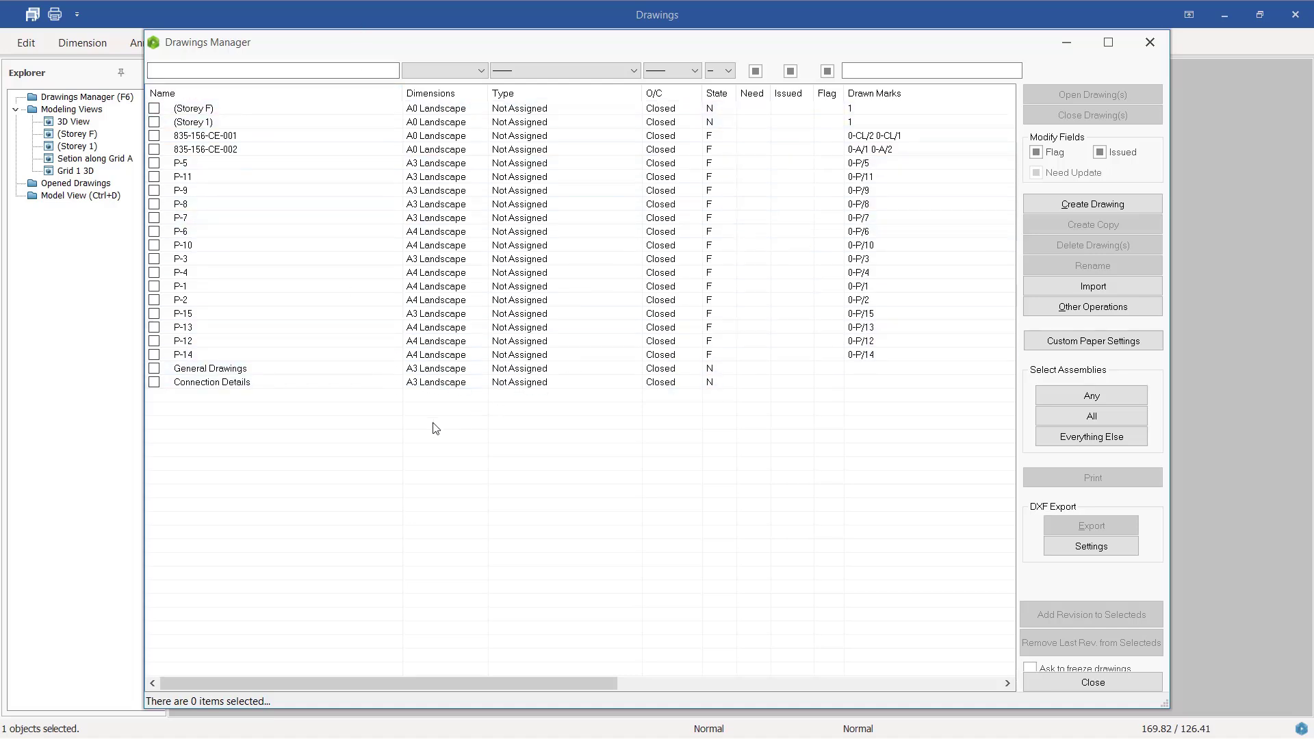
pyautogui.click(155, 355)
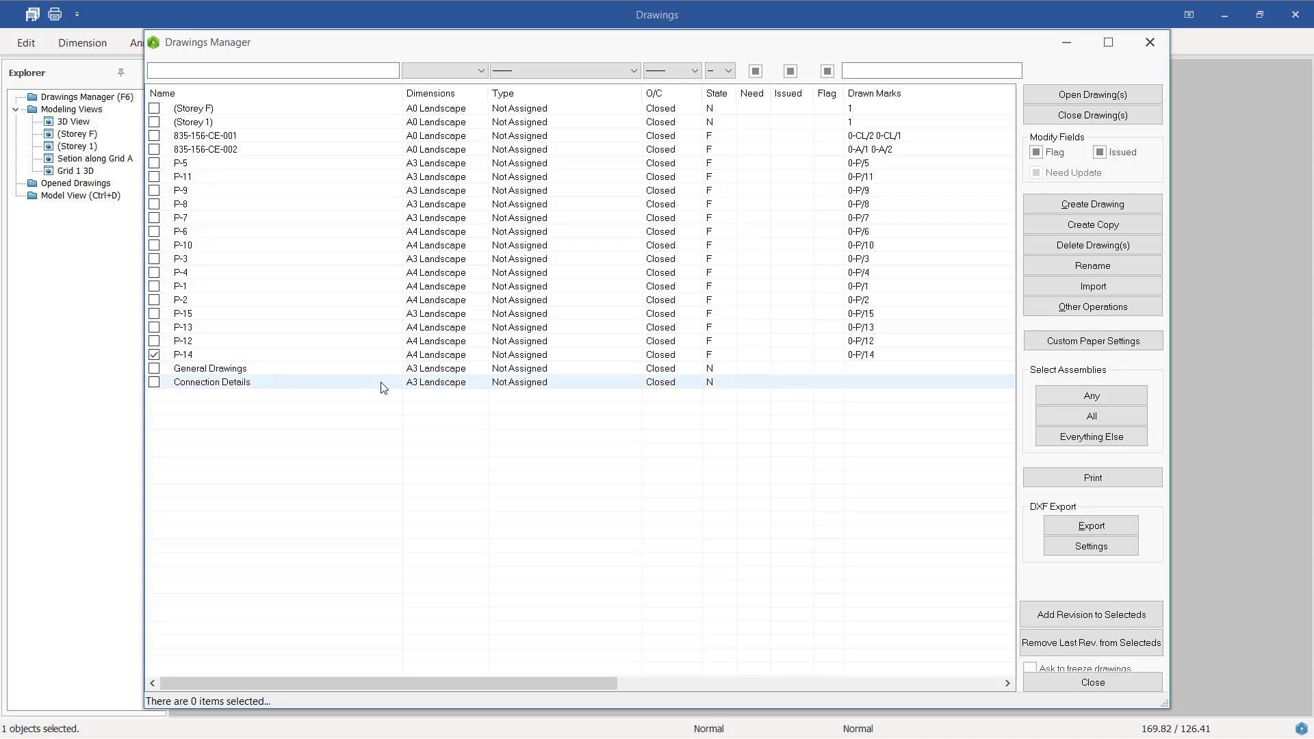
pyautogui.click(154, 355)
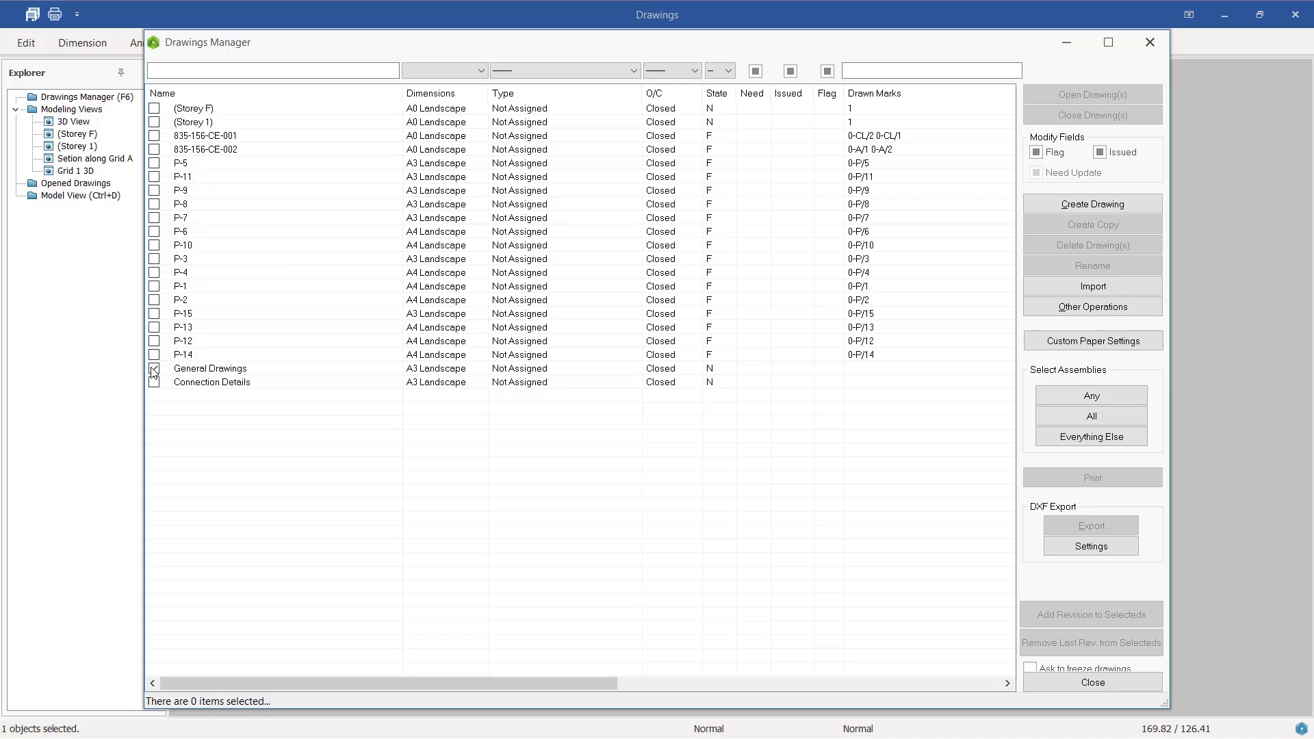
pyautogui.click(154, 369)
pyautogui.click(154, 383)
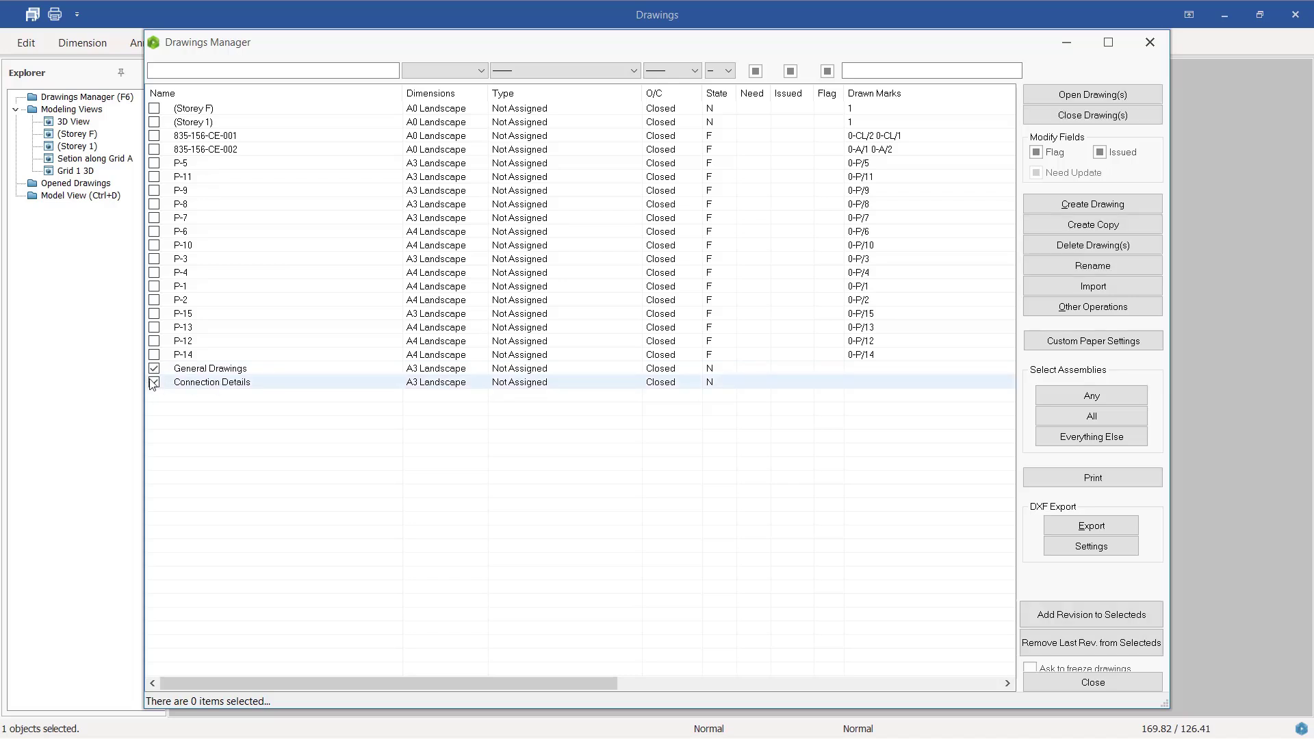
pyautogui.click(154, 383)
# Open the Connection Details drawing from the Drawings Manager and examine its connection viewports
pyautogui.doubleClick(196, 387)
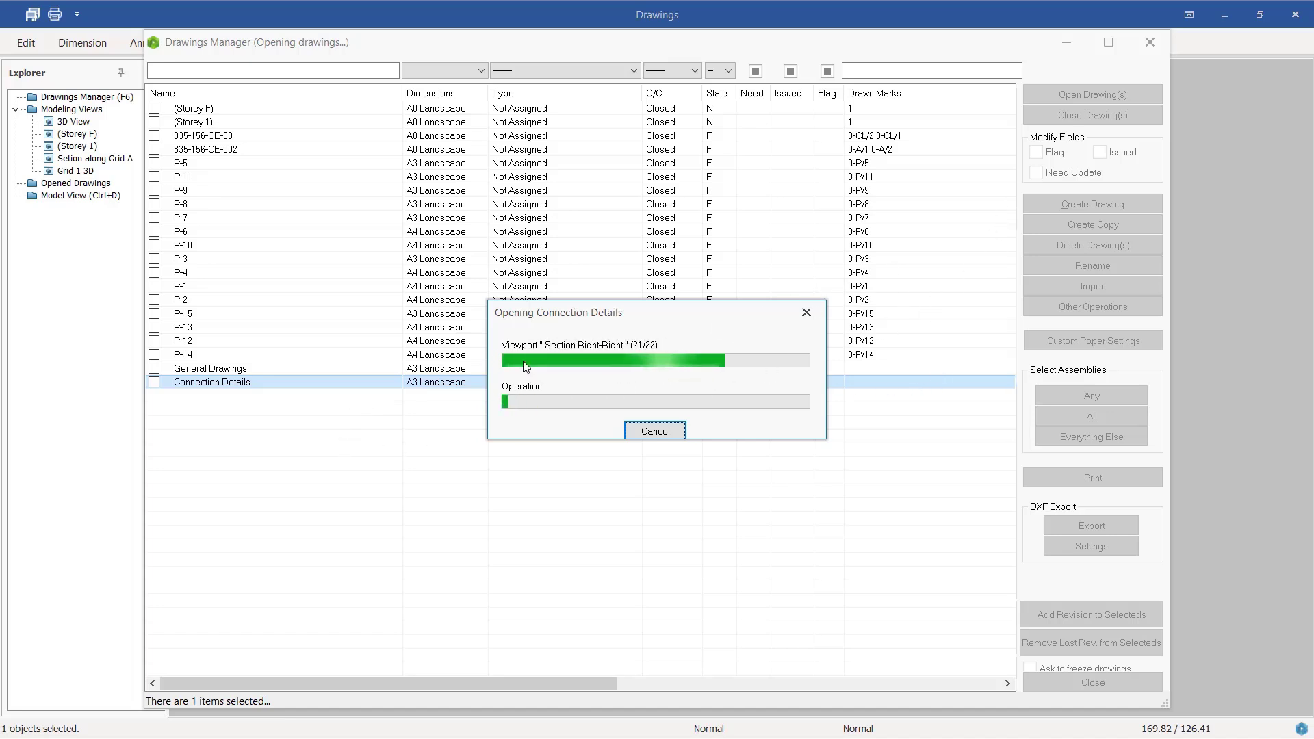
pyautogui.click(1162, 54)
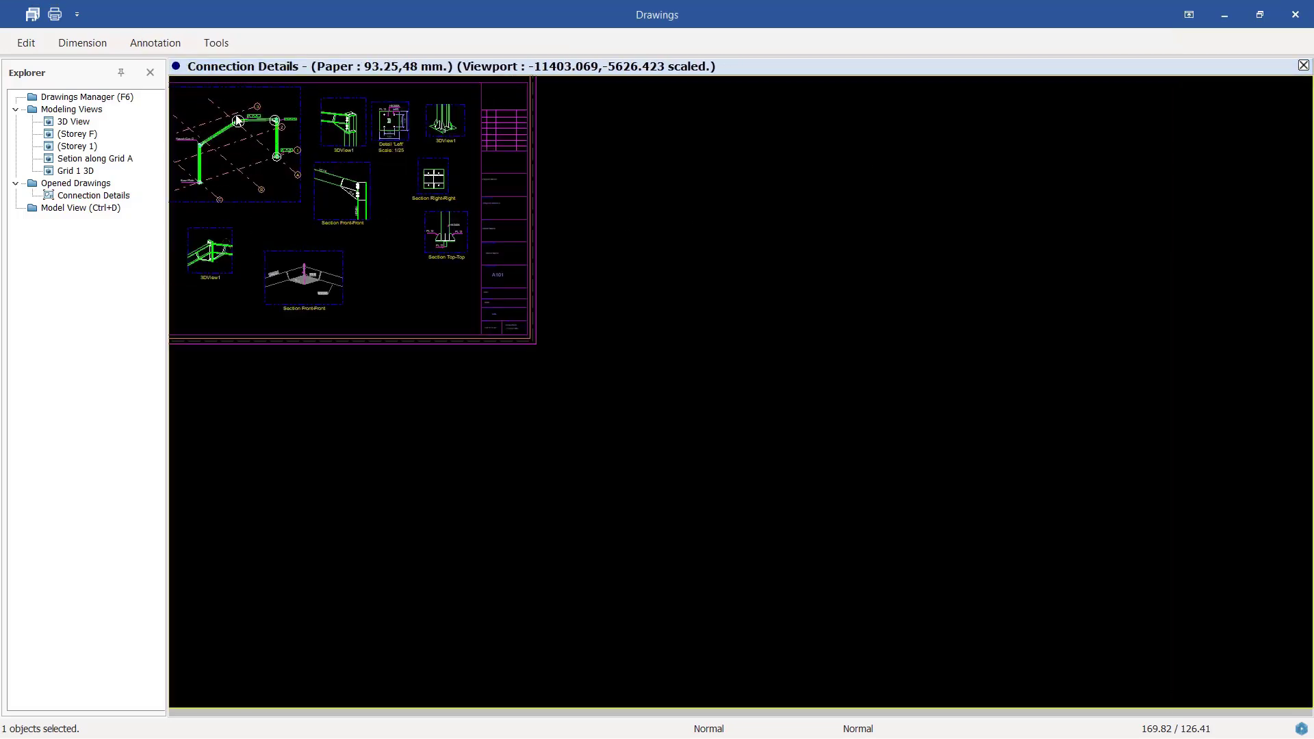
pyautogui.scroll(3, 226, 112)
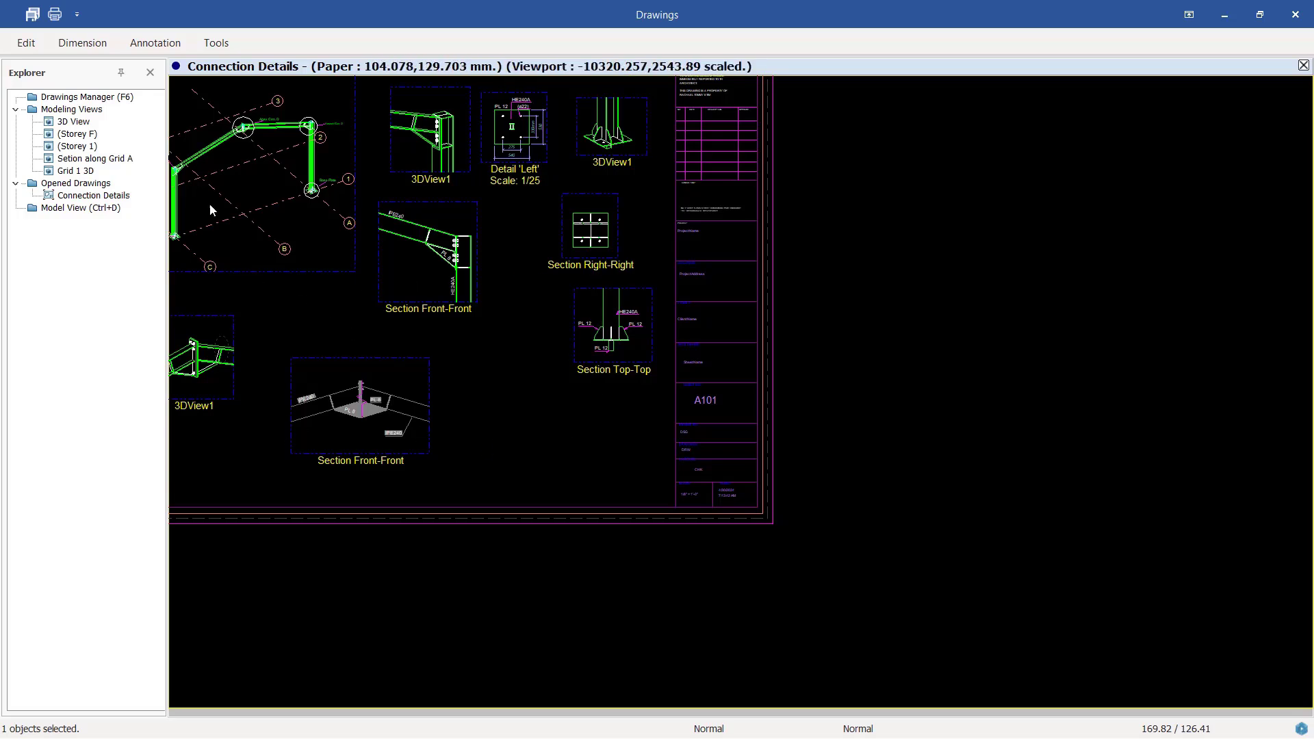
# Close the Connection Details drawing, answering the save confirmation, and bring up the Drawings Manager list again
pyautogui.click(1303, 65)
pyautogui.click(596, 432)
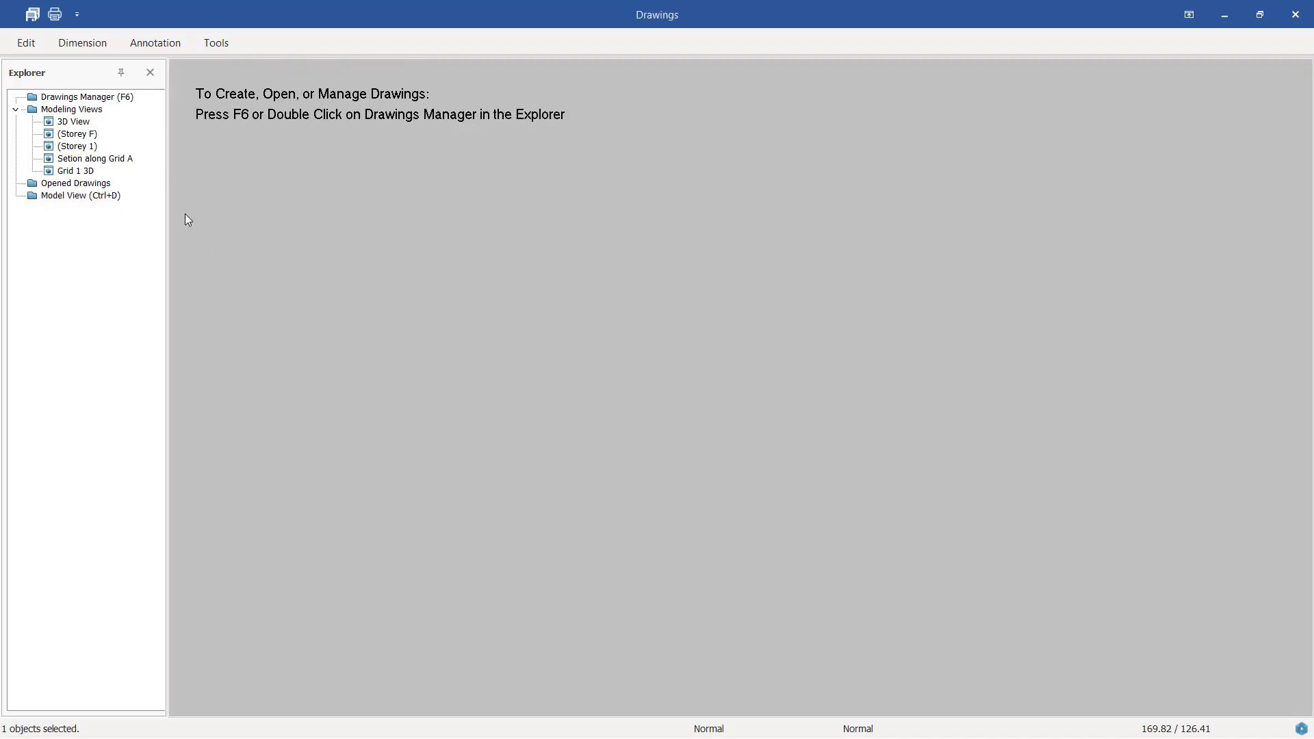
pyautogui.doubleClick(108, 98)
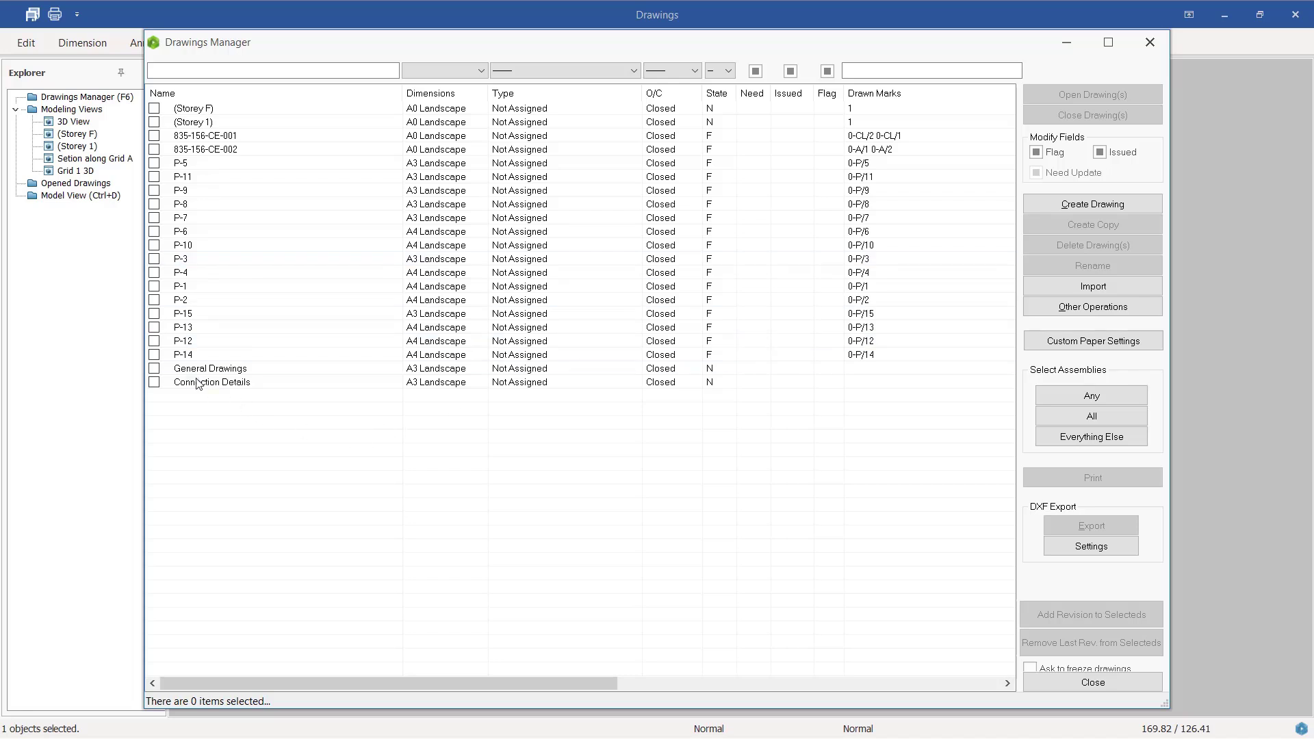
# Start printing the General Drawings sheet from the Drawings Manager, and enlarge the print dialog so all its options show
pyautogui.click(296, 370)
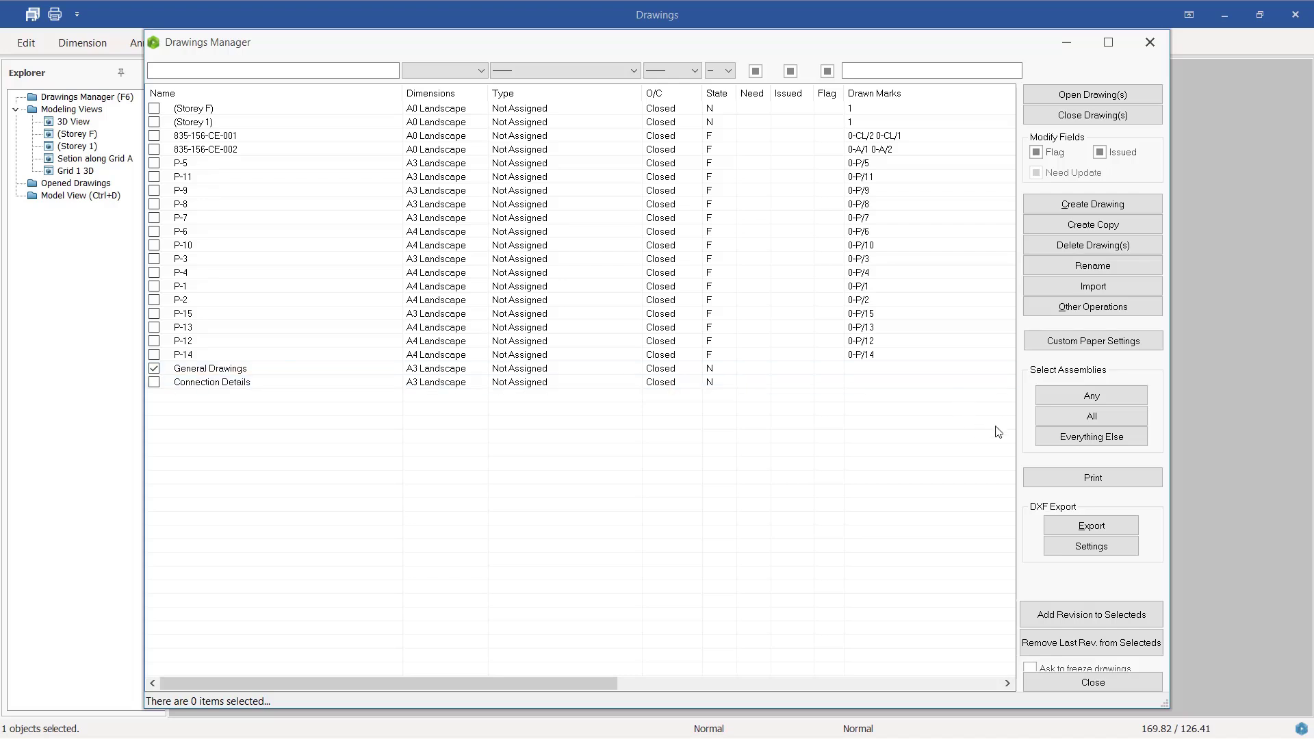
pyautogui.click(1103, 484)
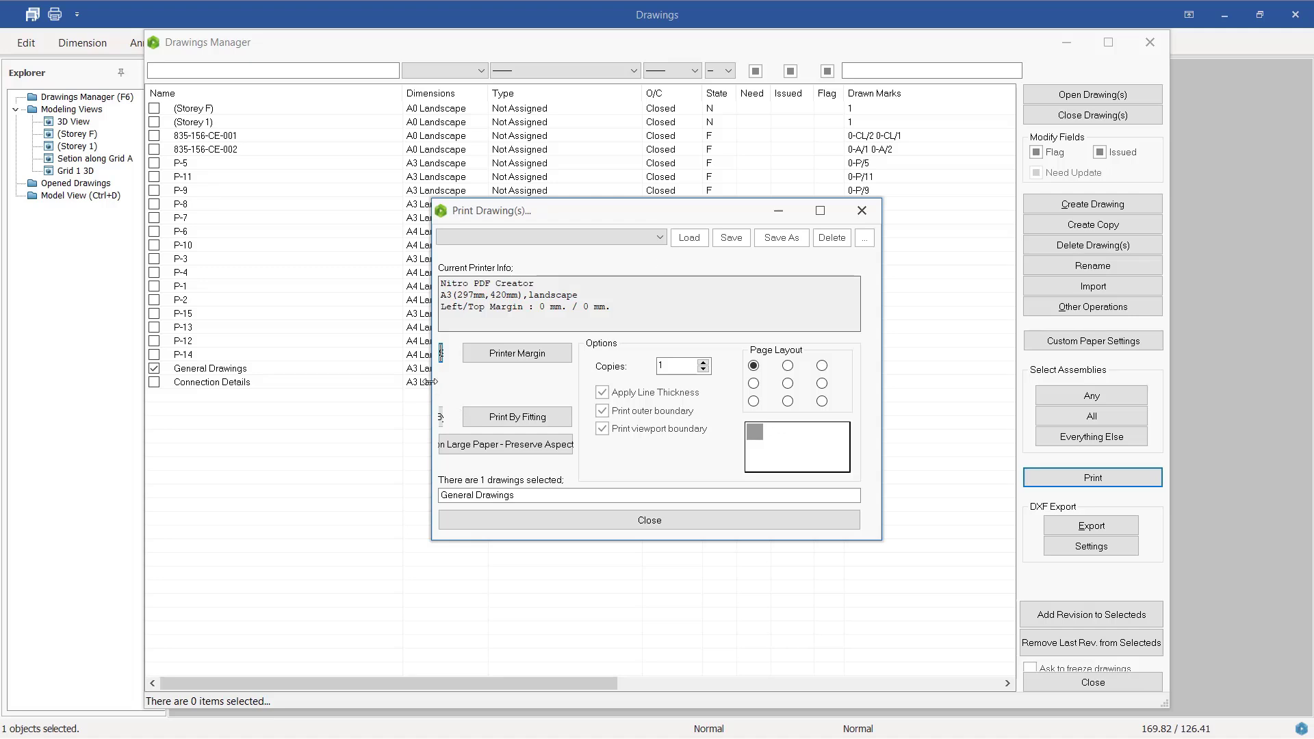
pyautogui.moveTo(433, 381); pyautogui.dragTo(256, 367)
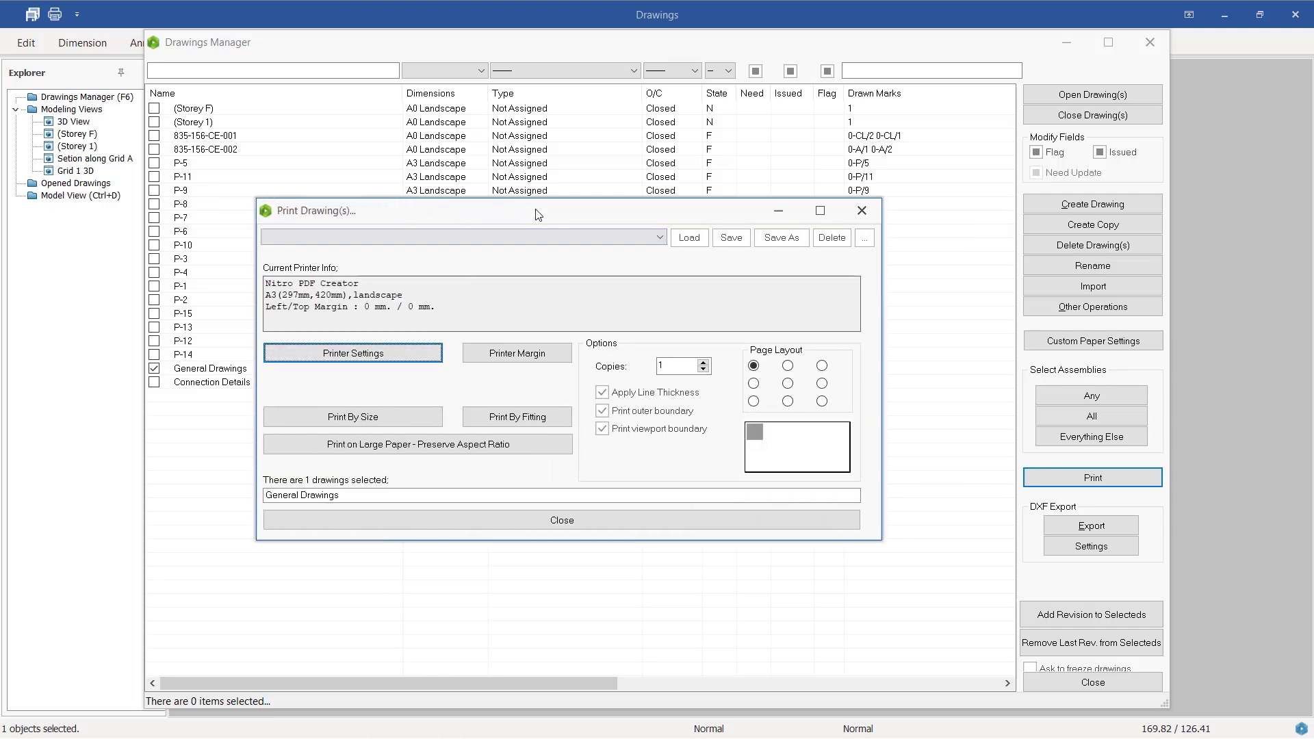
pyautogui.moveTo(538, 214); pyautogui.dragTo(545, 162)
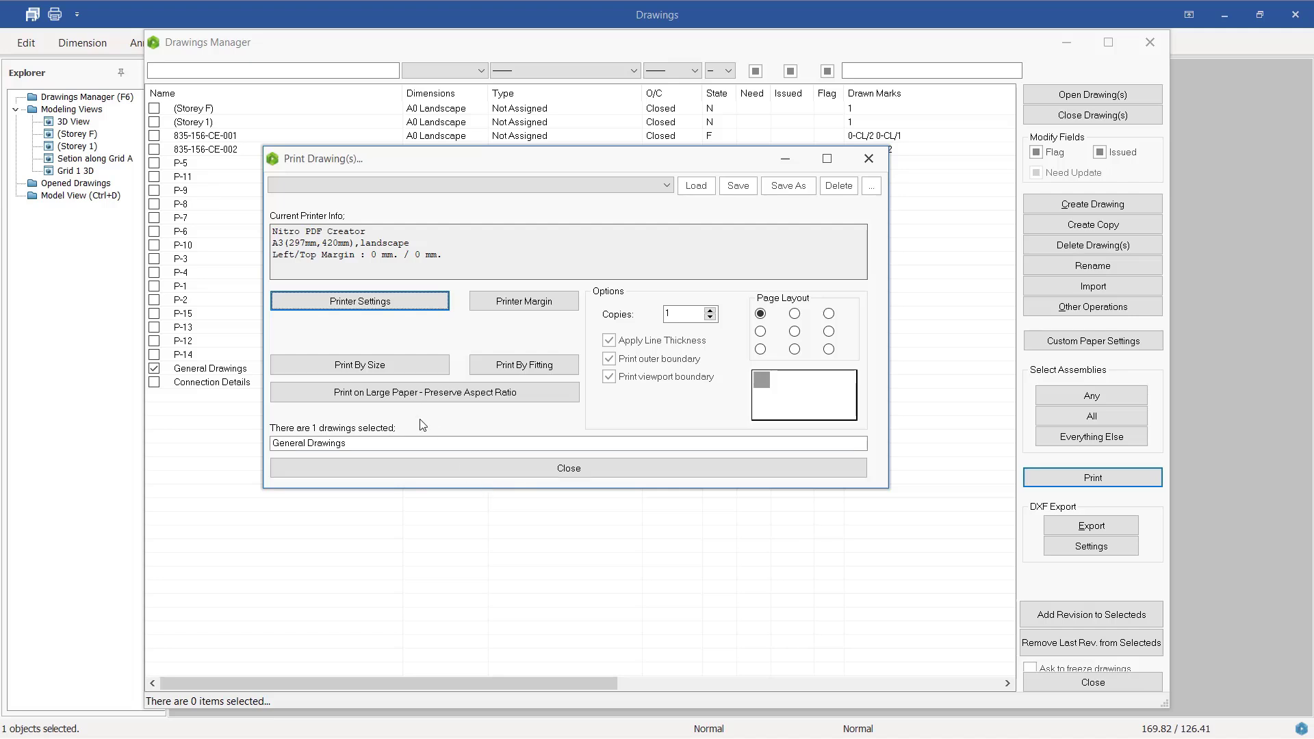
pyautogui.moveTo(496, 489); pyautogui.dragTo(497, 532)
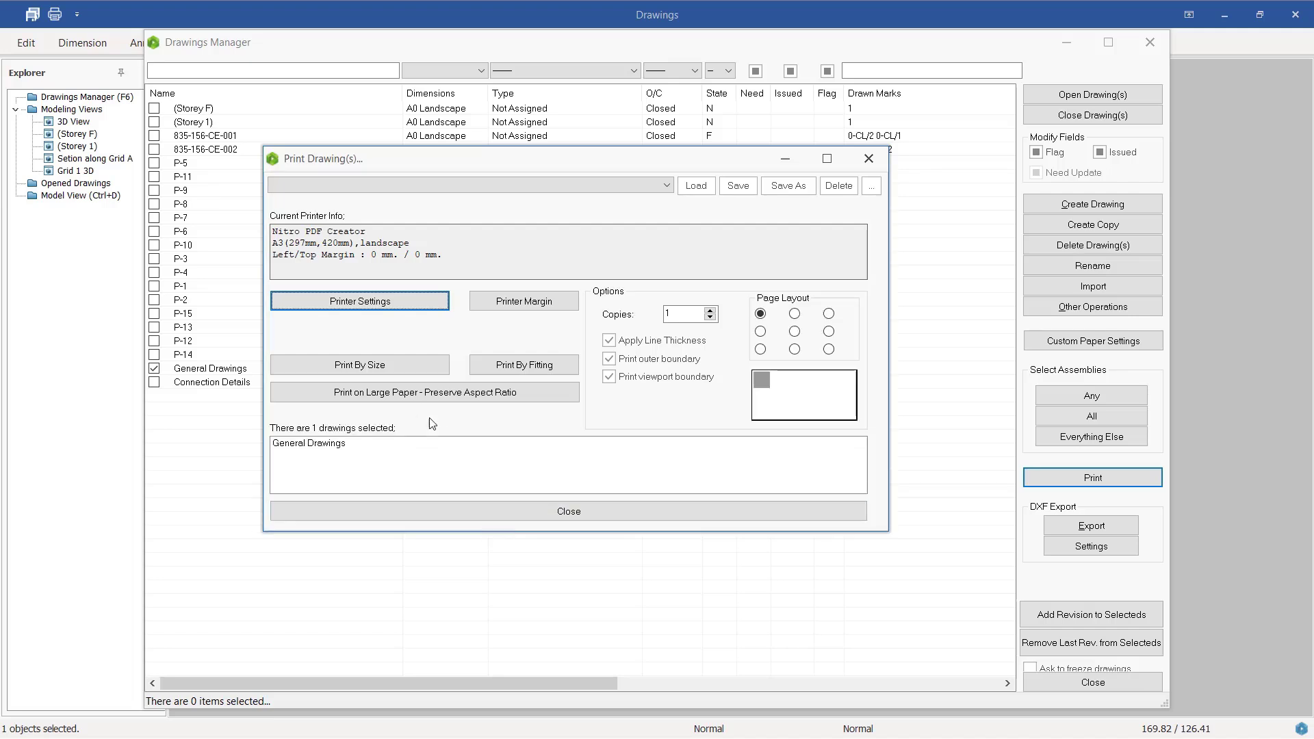
# Set the printer to Nitro PDF Creator with A3 paper size and Landscape orientation
pyautogui.click(353, 309)
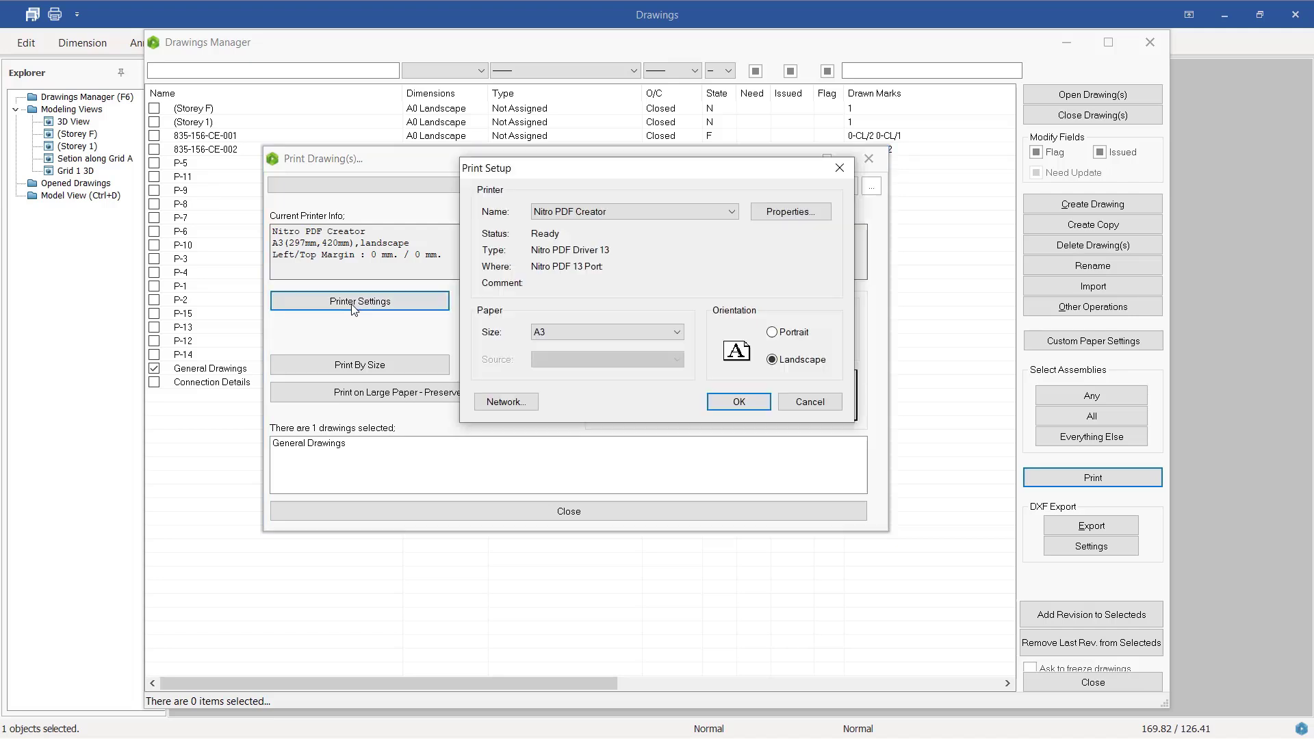
pyautogui.click(624, 219)
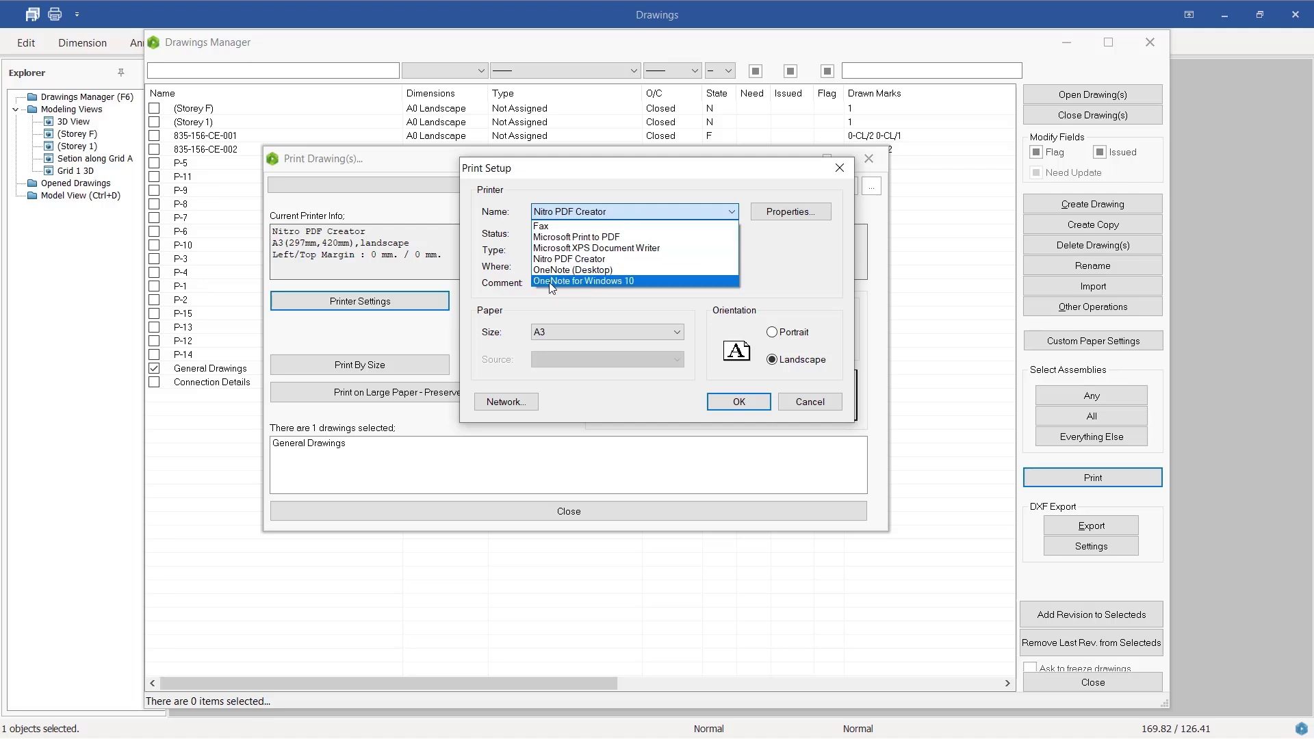
pyautogui.click(560, 260)
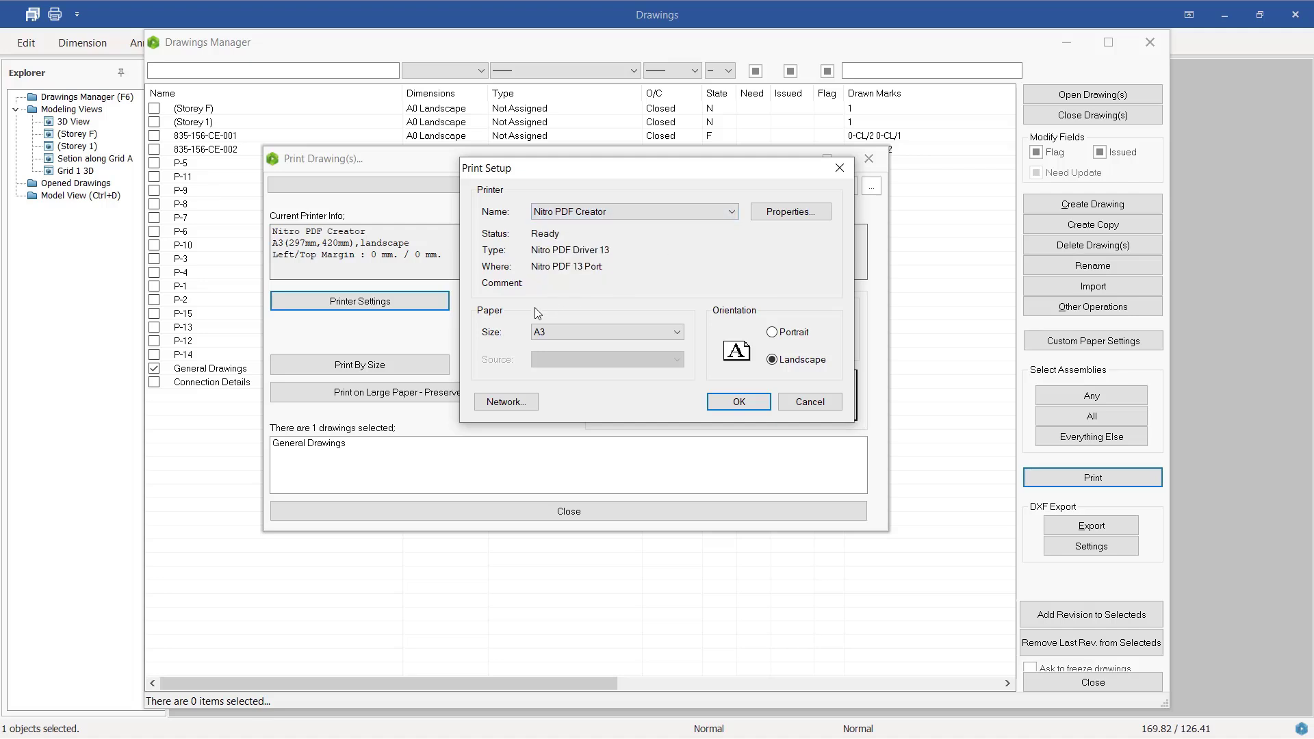
pyautogui.click(586, 336)
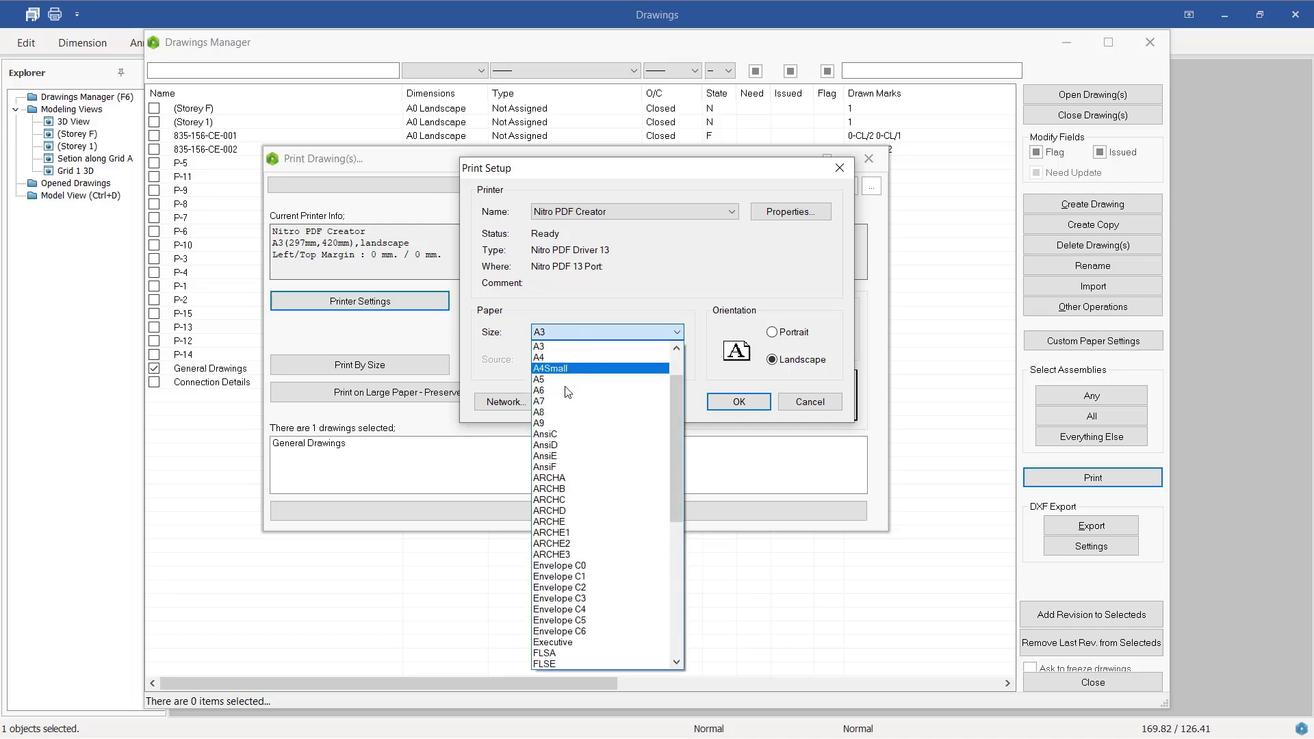
pyautogui.click(559, 347)
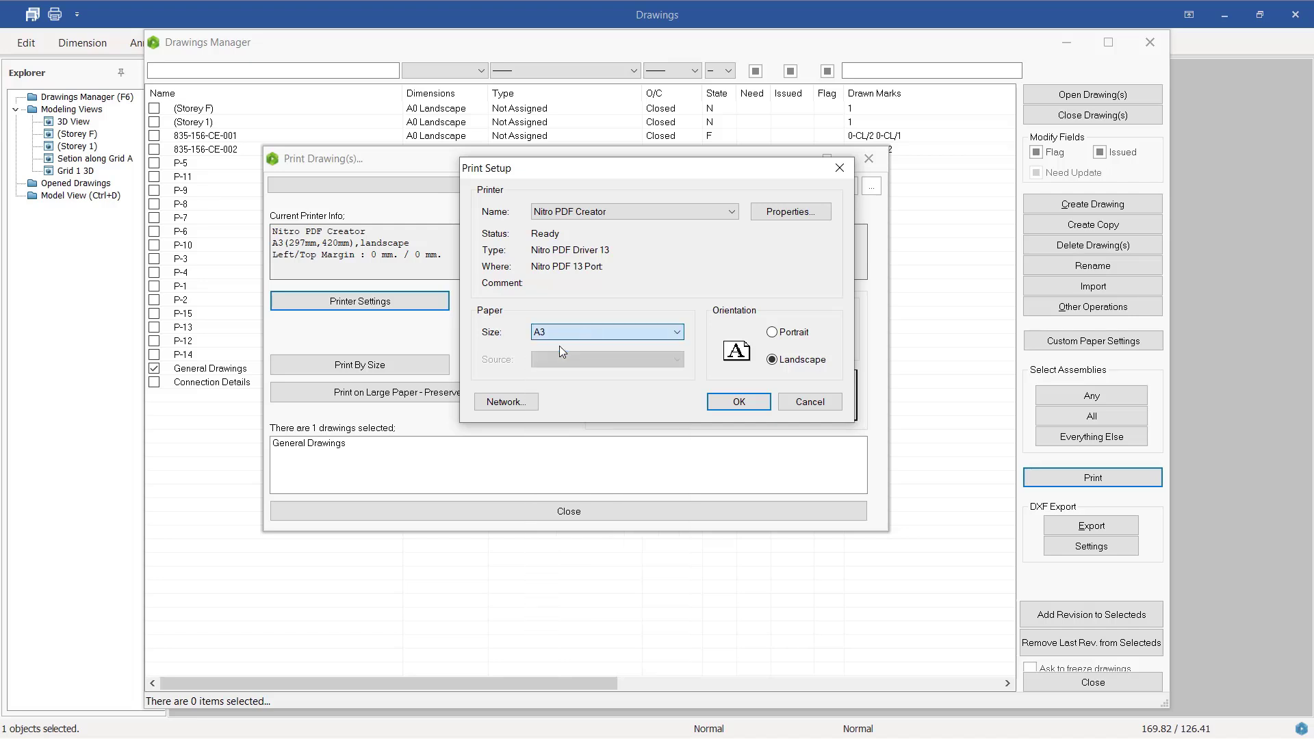
pyautogui.click(774, 332)
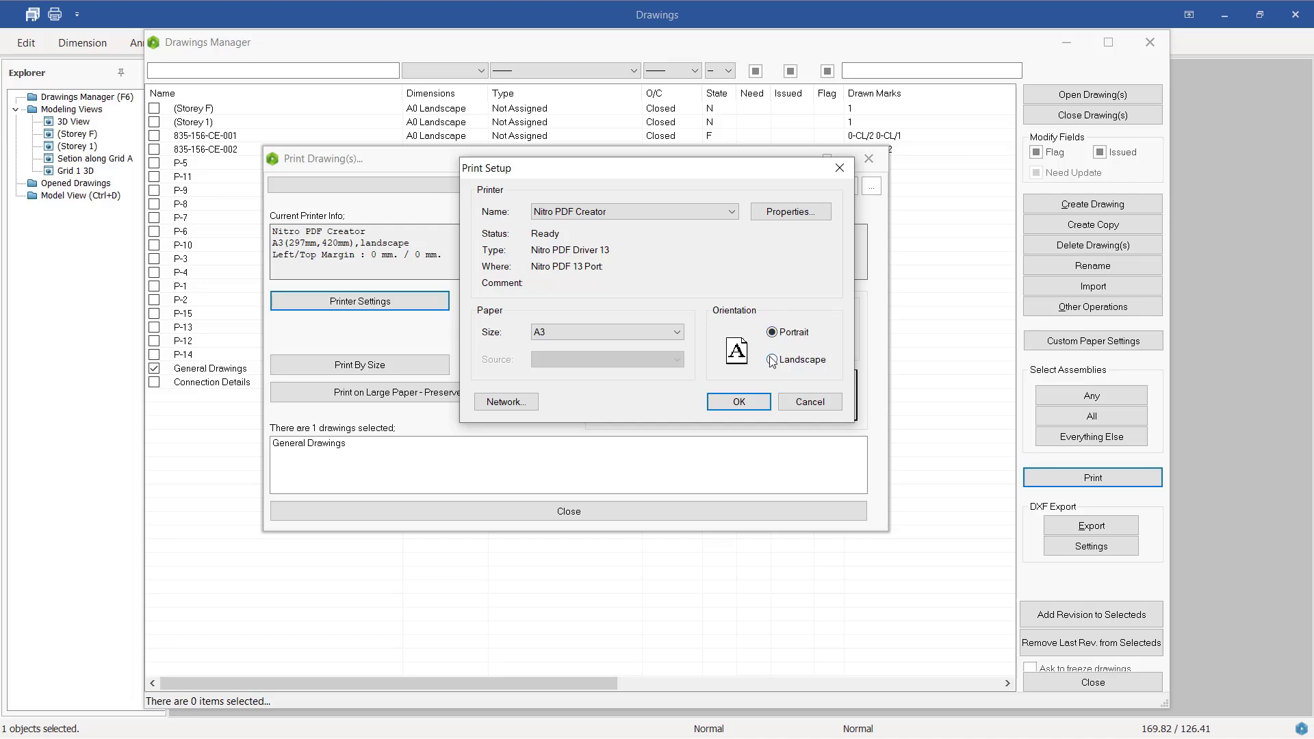
pyautogui.click(772, 360)
# Check the Nitro PDF Creator page properties and accept them along with the print setup
pyautogui.click(776, 217)
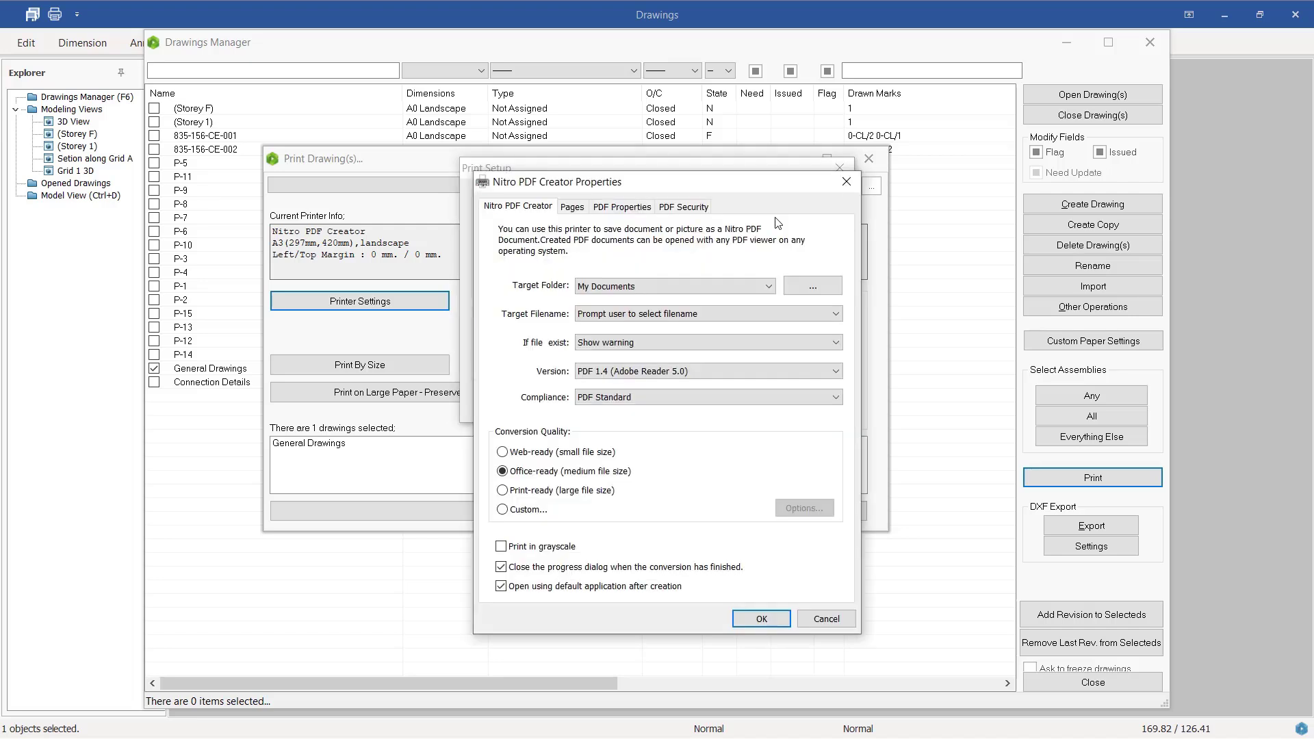
pyautogui.click(573, 208)
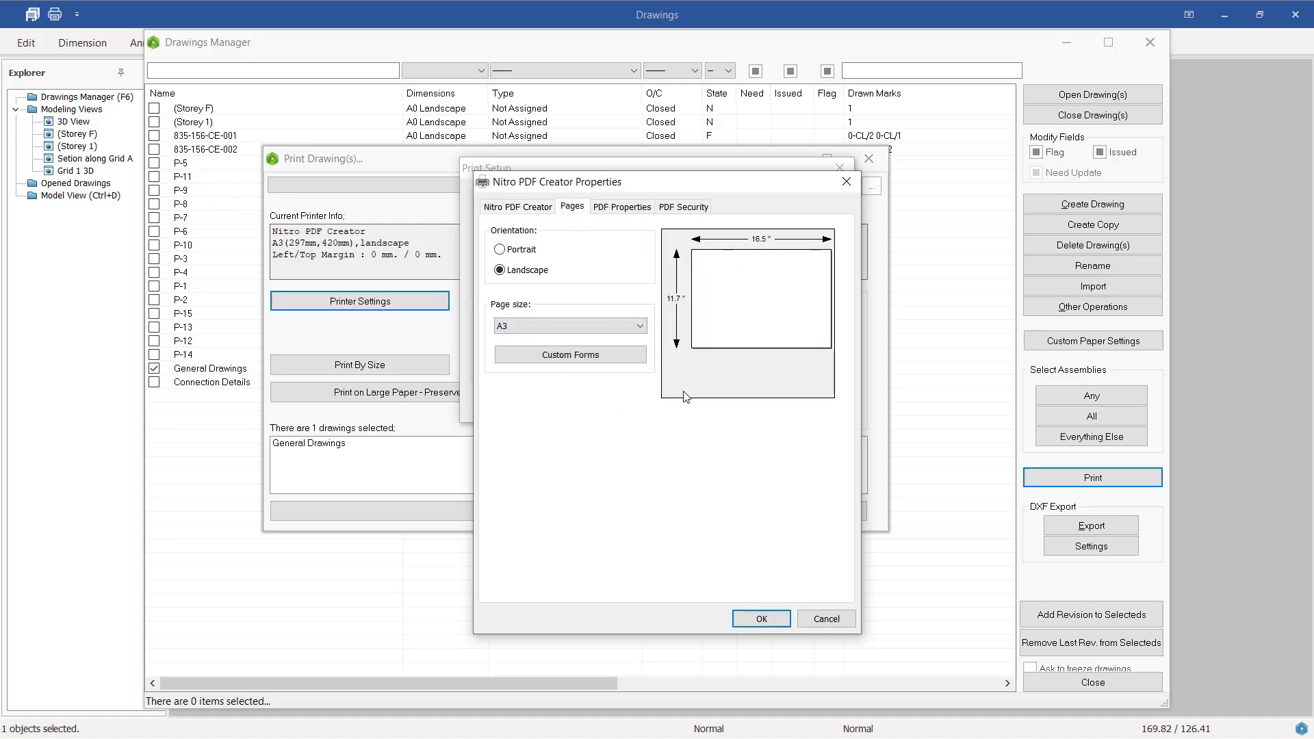
pyautogui.click(761, 618)
pyautogui.click(737, 403)
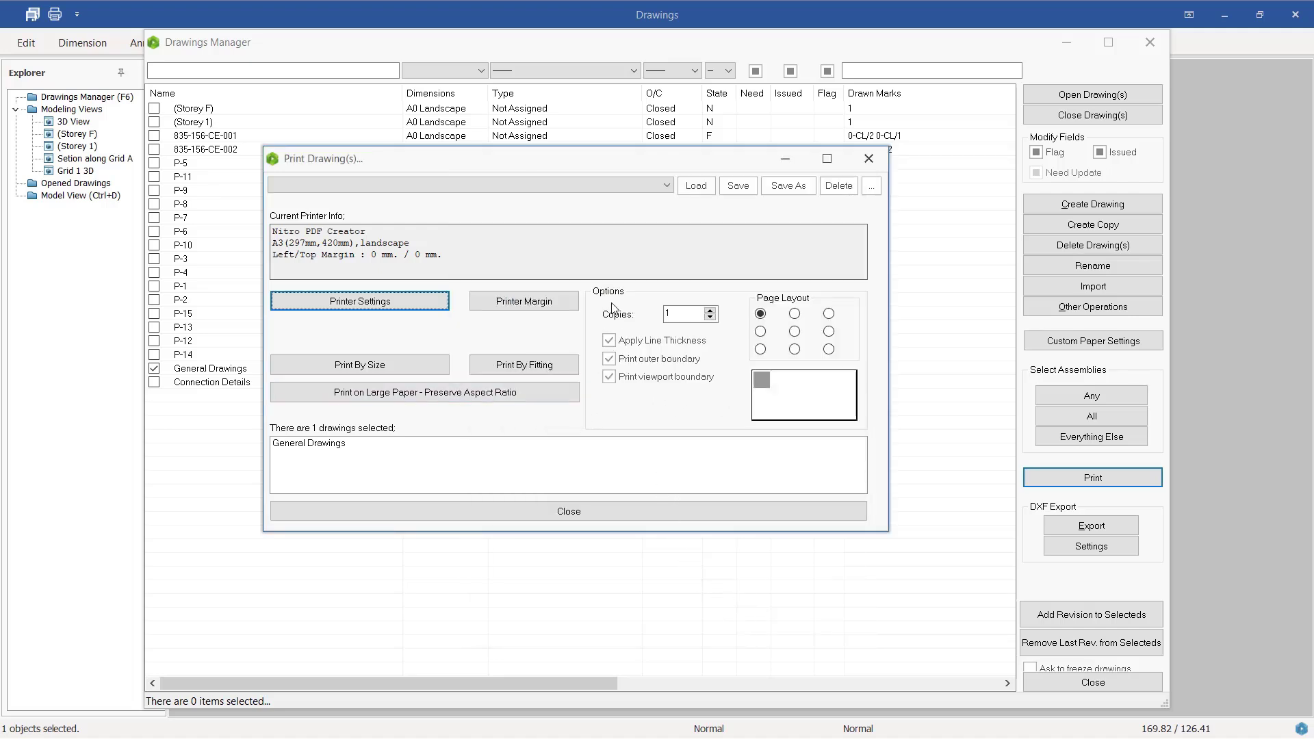
# Check the copies and viewport boundary print options, and view the margin information for the Nitro PDF Creator printer
pyautogui.doubleClick(667, 315)
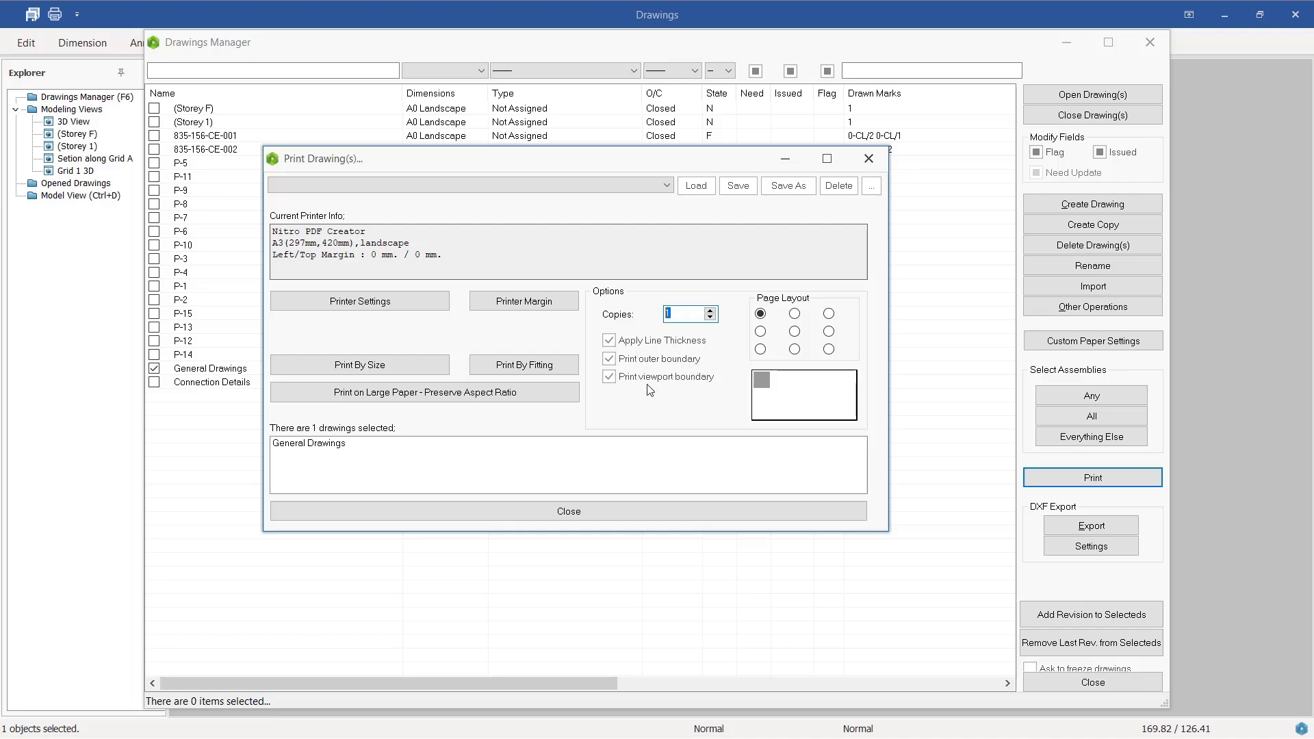
pyautogui.click(609, 379)
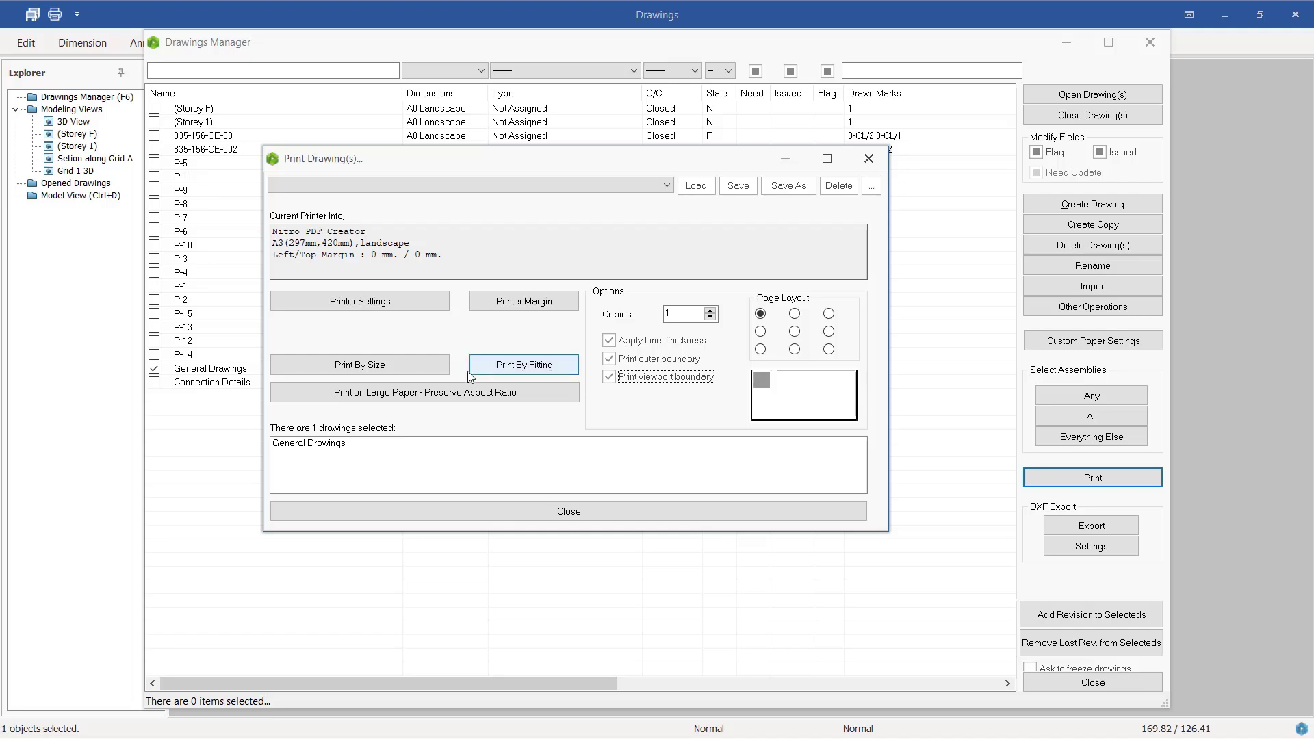
pyautogui.click(524, 310)
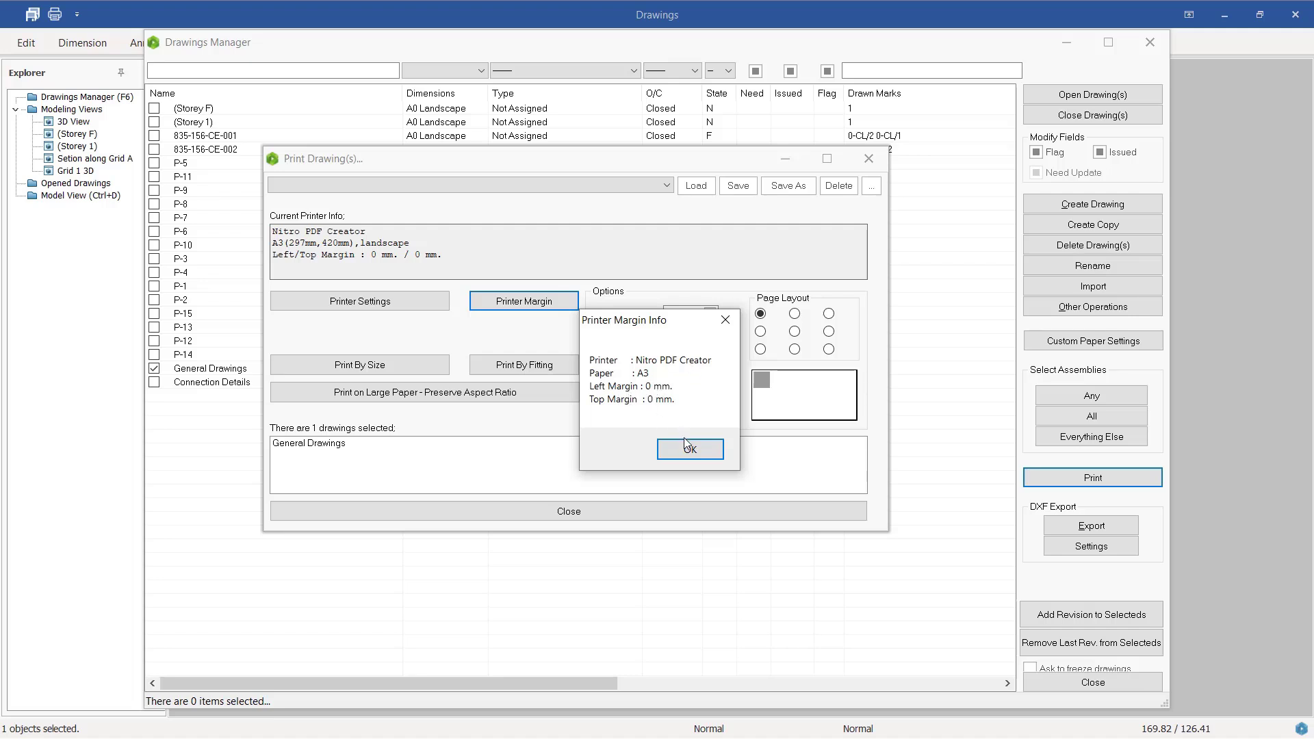
pyautogui.click(687, 446)
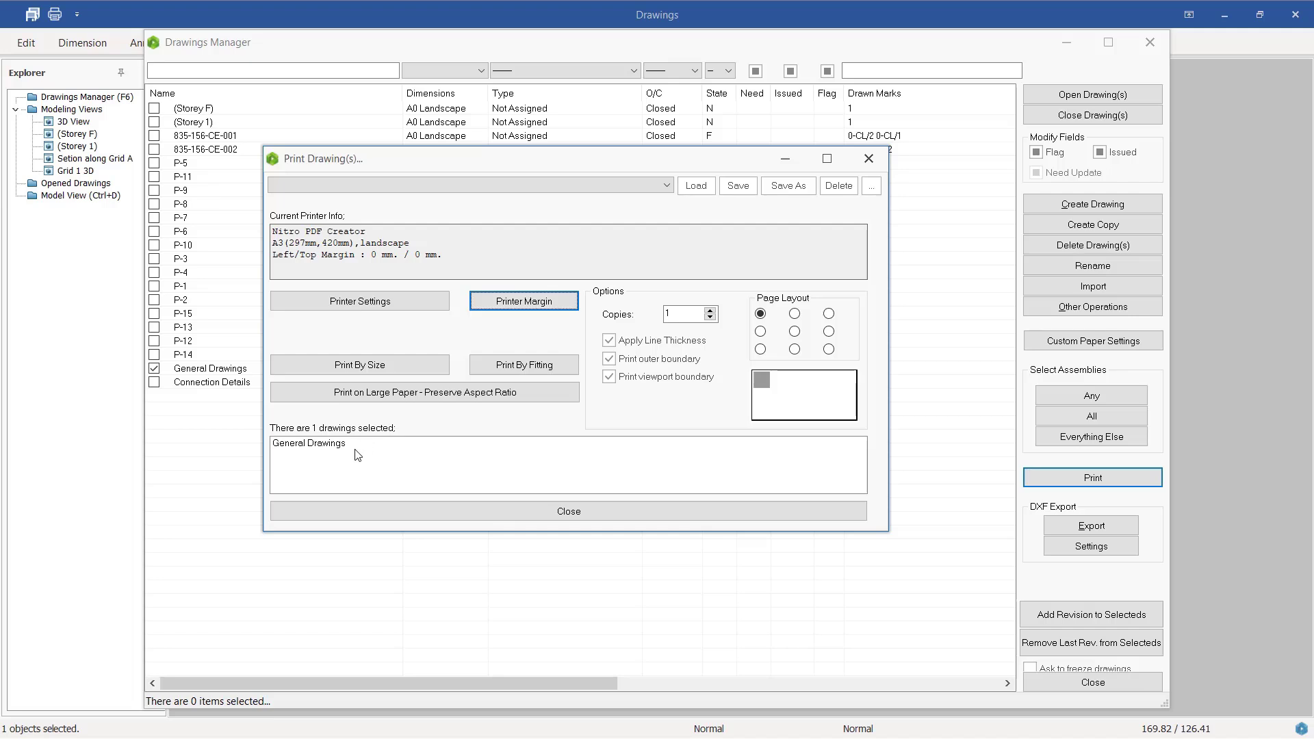
# Print the General Drawings sheet by size and save the PDF in Documents as General Drawings 234
pyautogui.click(282, 450)
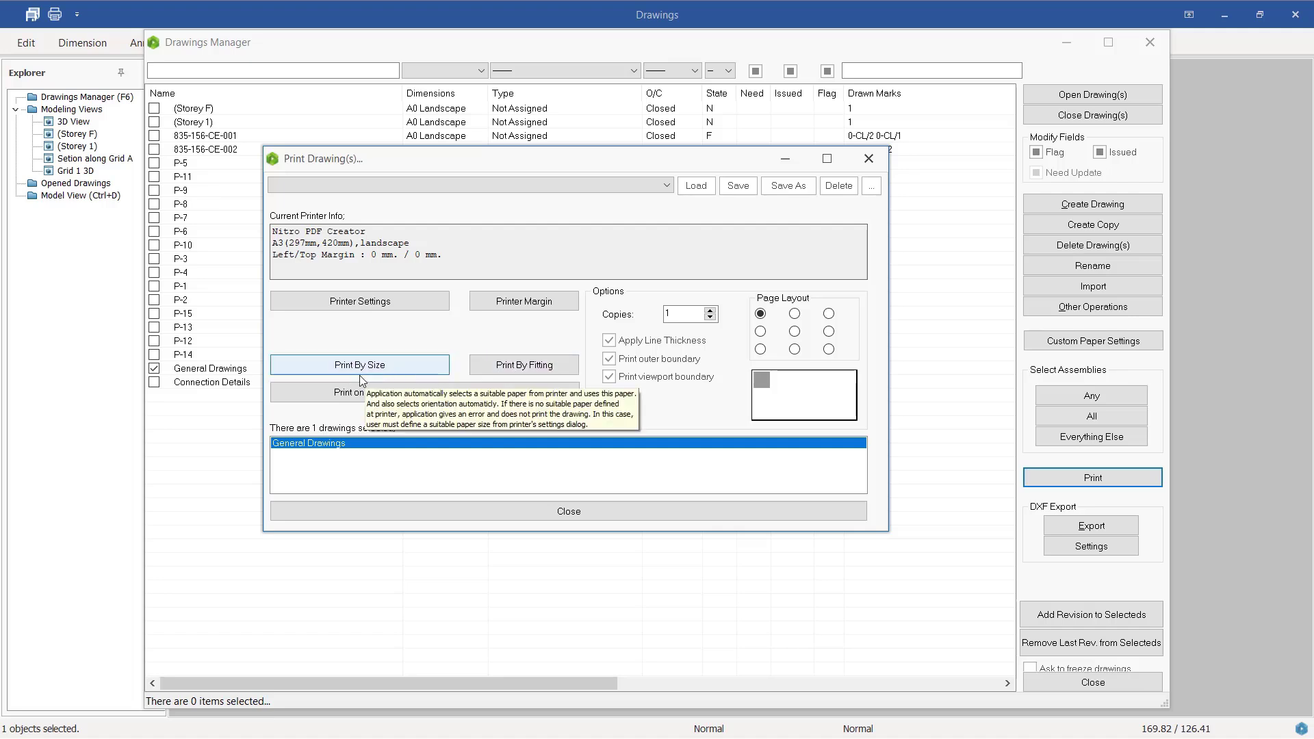
pyautogui.click(395, 370)
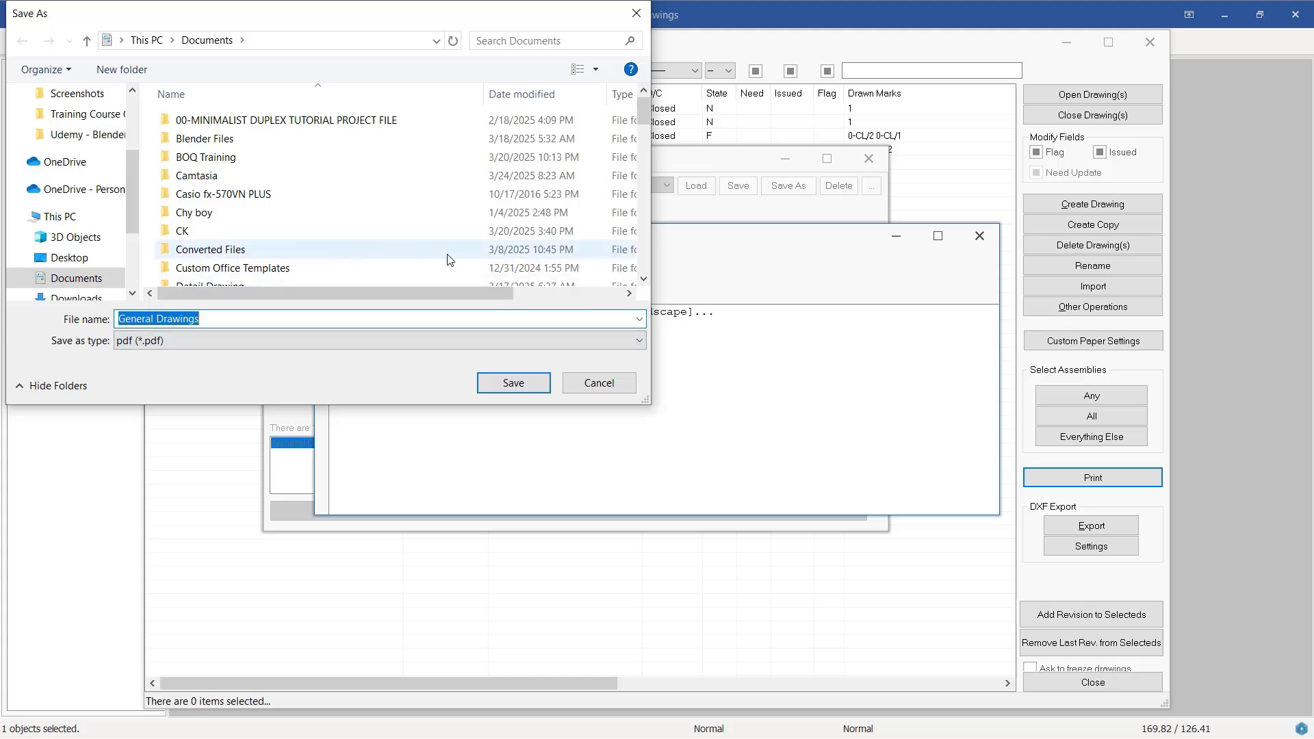
pyautogui.moveTo(340, 26); pyautogui.dragTo(482, 43)
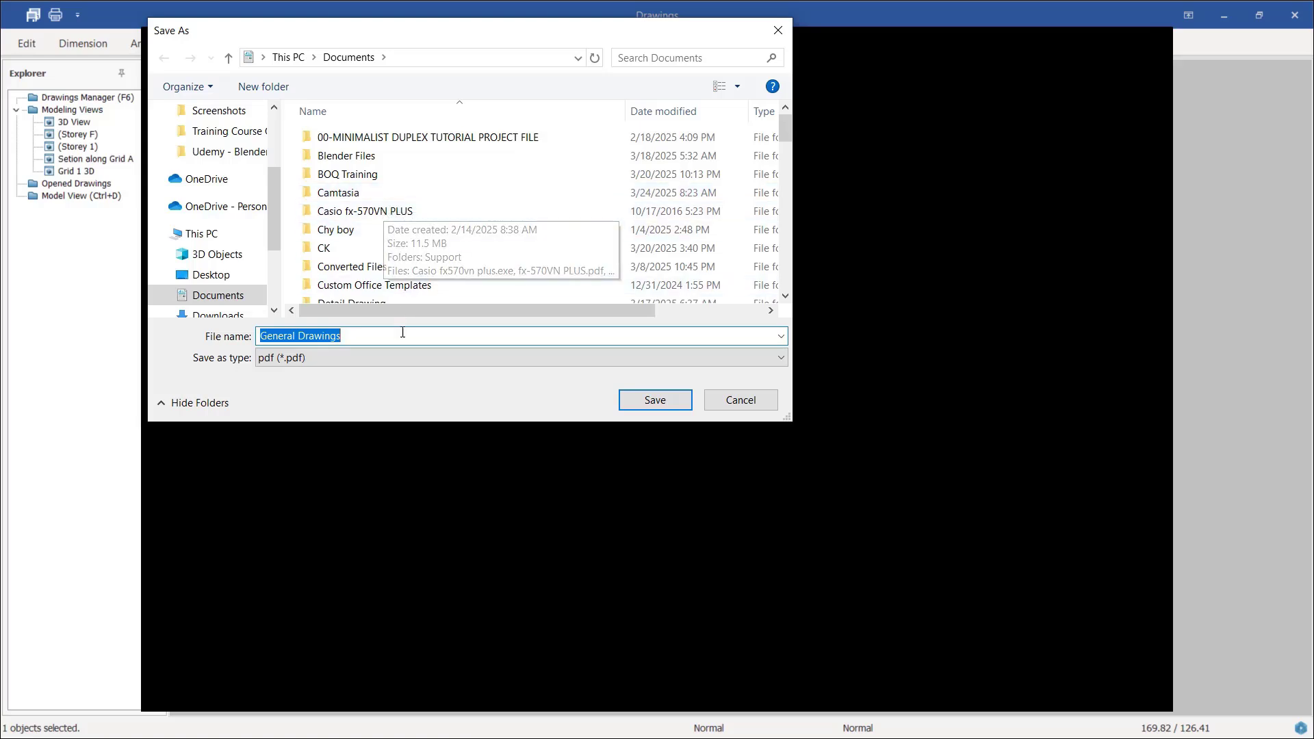
pyautogui.click(357, 335)
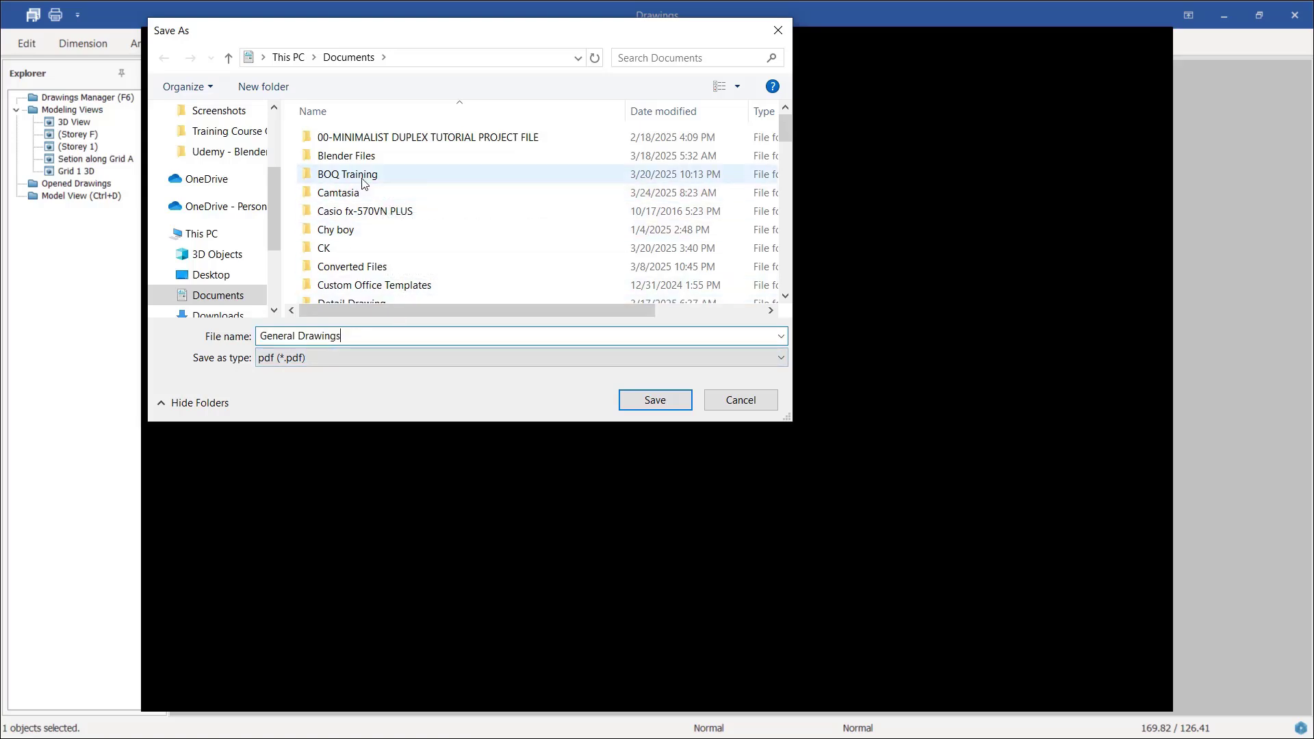
pyautogui.scroll(-1, 382, 225)
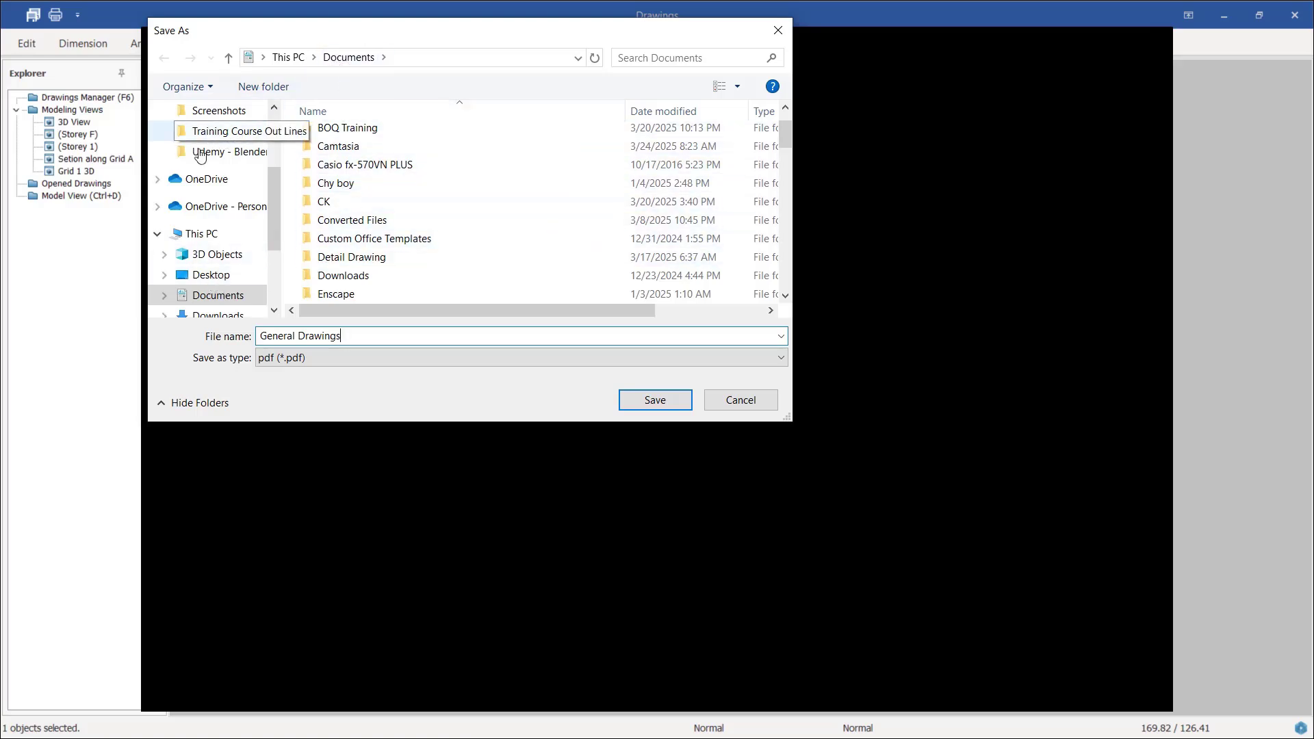
pyautogui.moveTo(273, 235); pyautogui.dragTo(270, 167)
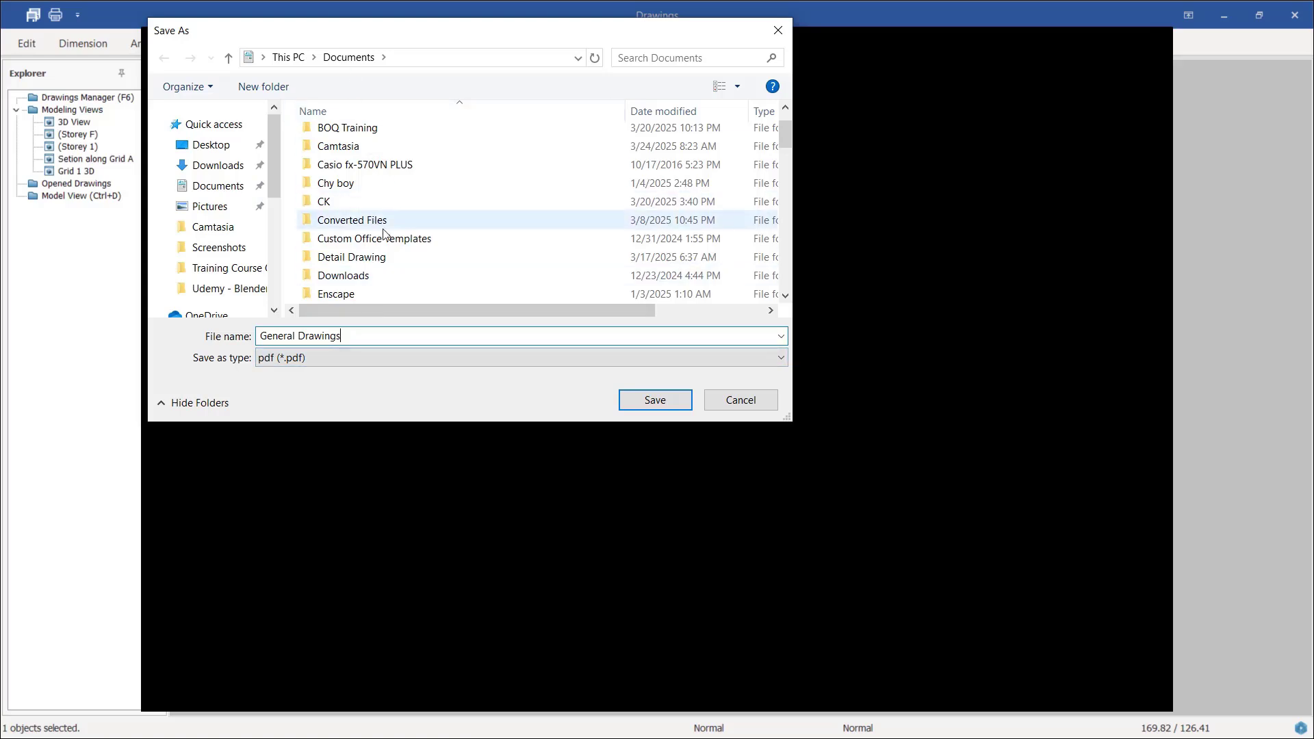
pyautogui.scroll(-1, 370, 246)
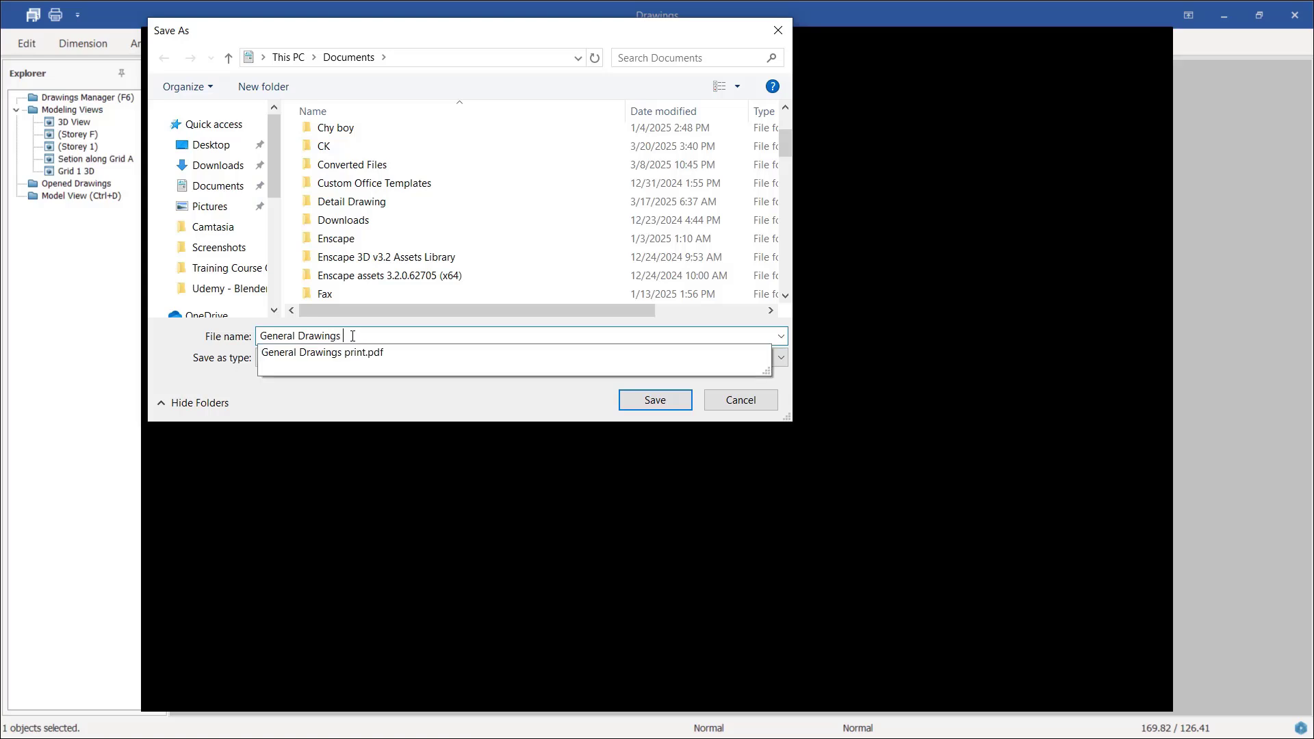
pyautogui.write('234')
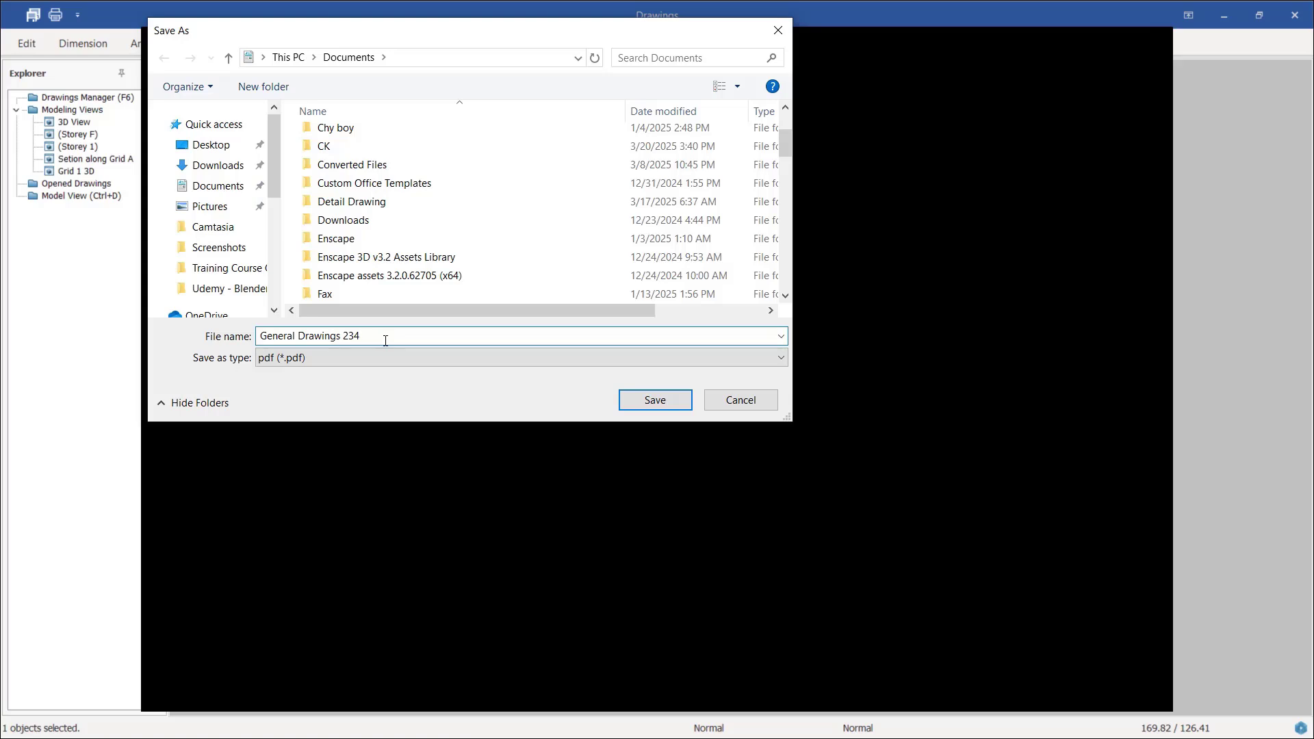
pyautogui.click(654, 403)
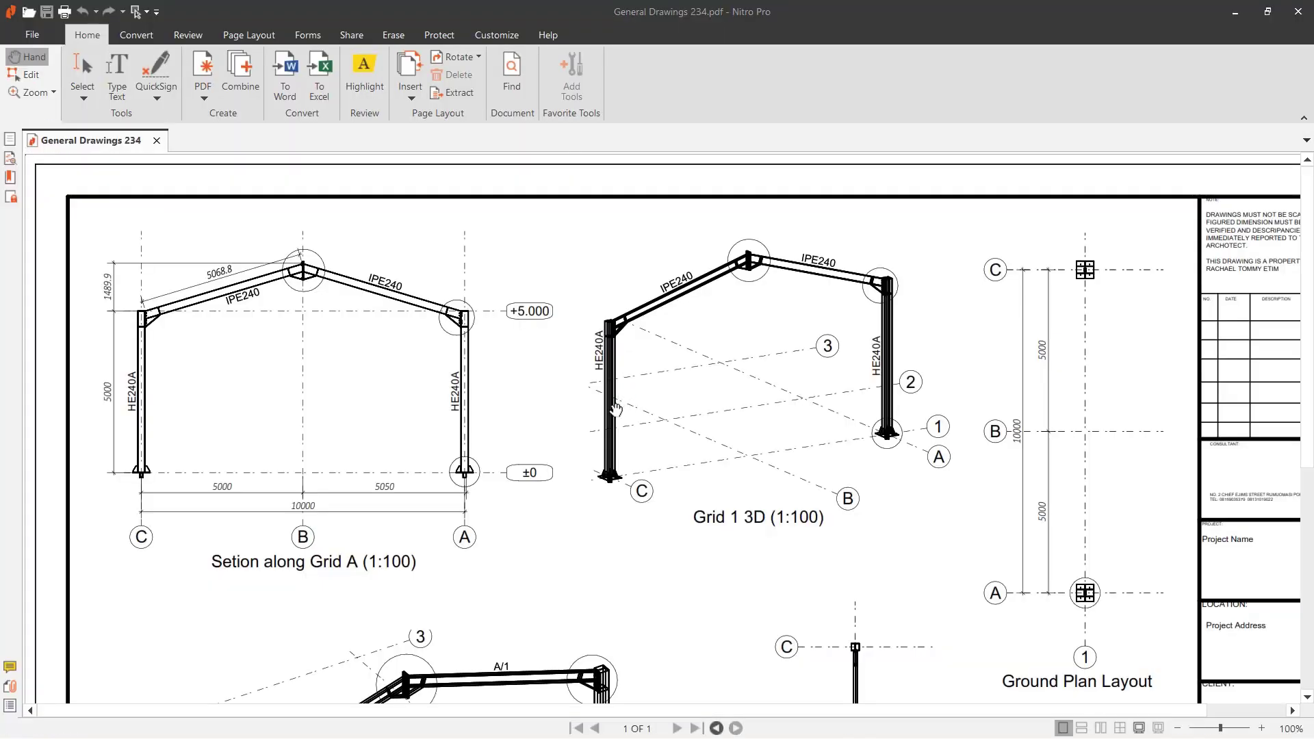
# Examine the General Drawings 234 PDF in Nitro Pro, both as a full page and close up on its views and title block
pyautogui.scroll(-2, 601, 416)
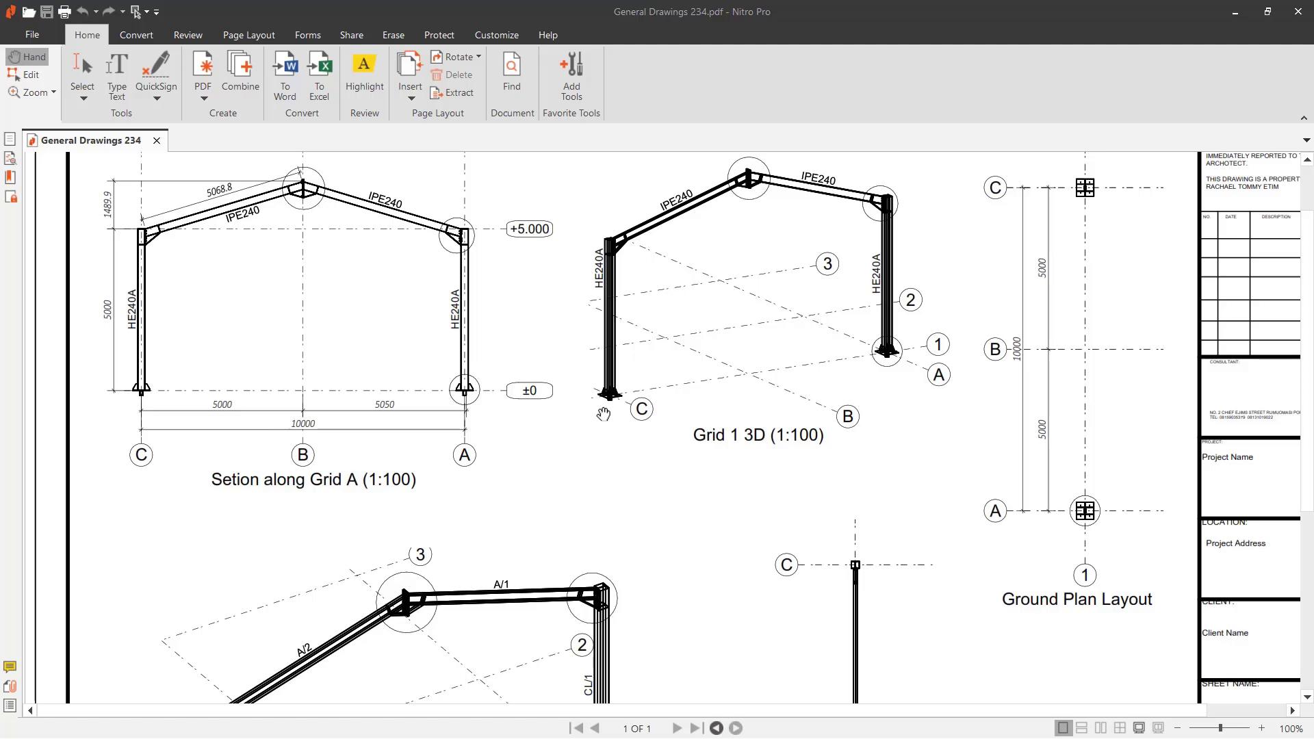
pyautogui.scroll(-2, 602, 408)
pyautogui.scroll(2, 753, 421)
pyautogui.scroll(-4, 842, 353)
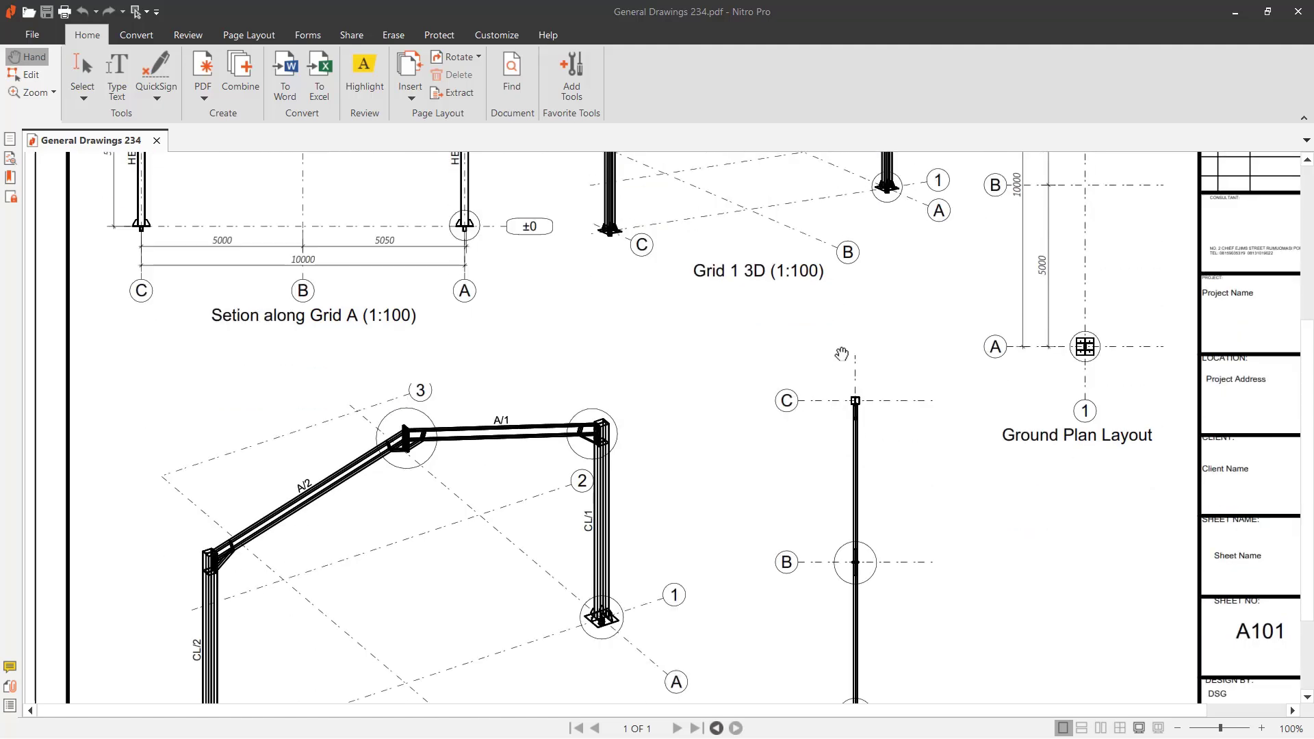
pyautogui.scroll(-4, 842, 354)
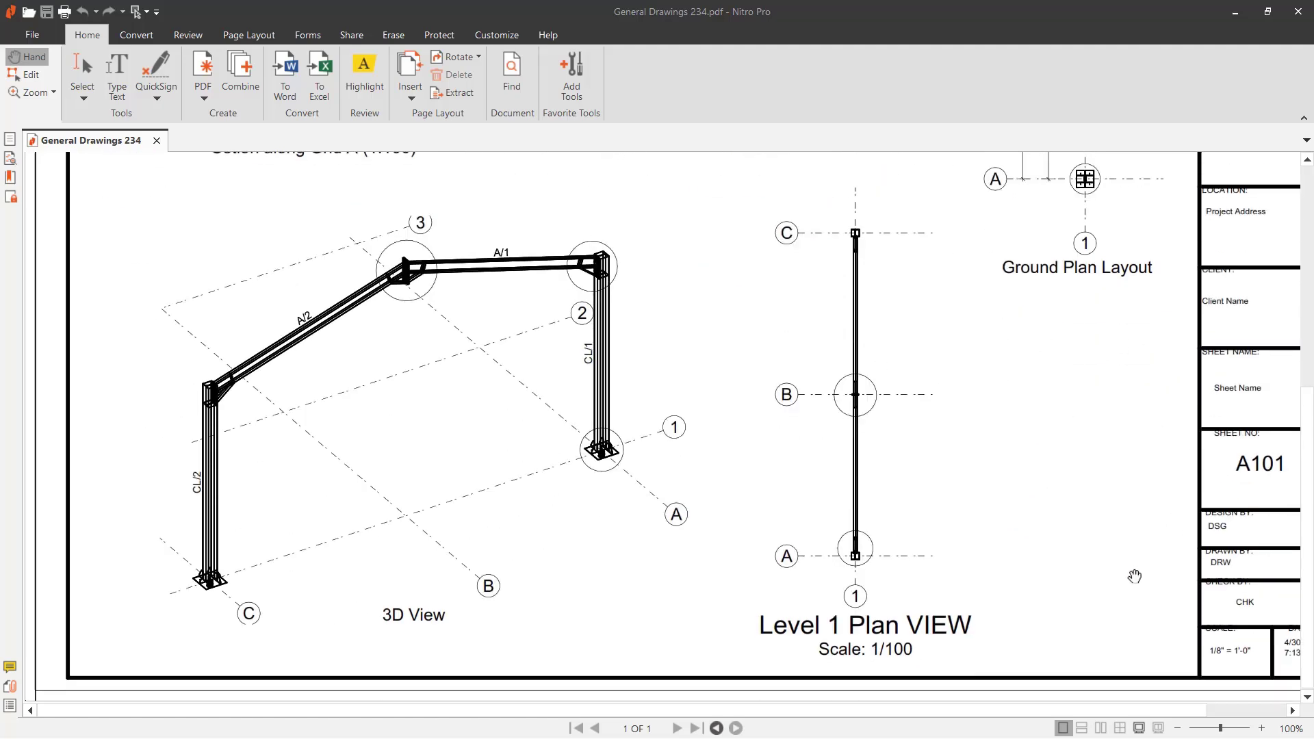
pyautogui.moveTo(1225, 731); pyautogui.dragTo(1217, 731)
pyautogui.keyDown('ctrl'); pyautogui.scroll(-1, 708, 356); pyautogui.keyUp('ctrl')
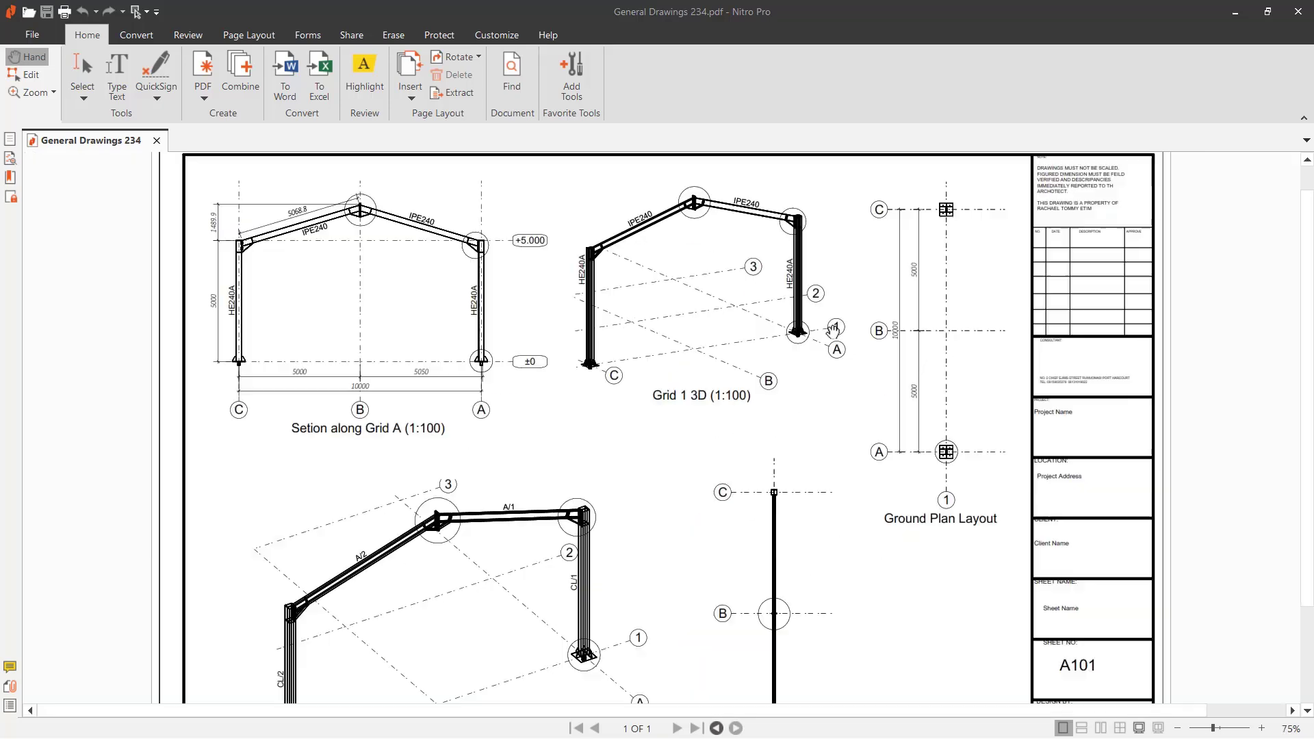
pyautogui.keyDown('ctrl'); pyautogui.scroll(3, 828, 345); pyautogui.keyUp('ctrl')
pyautogui.keyDown('ctrl'); pyautogui.scroll(-4, 579, 318); pyautogui.keyUp('ctrl')
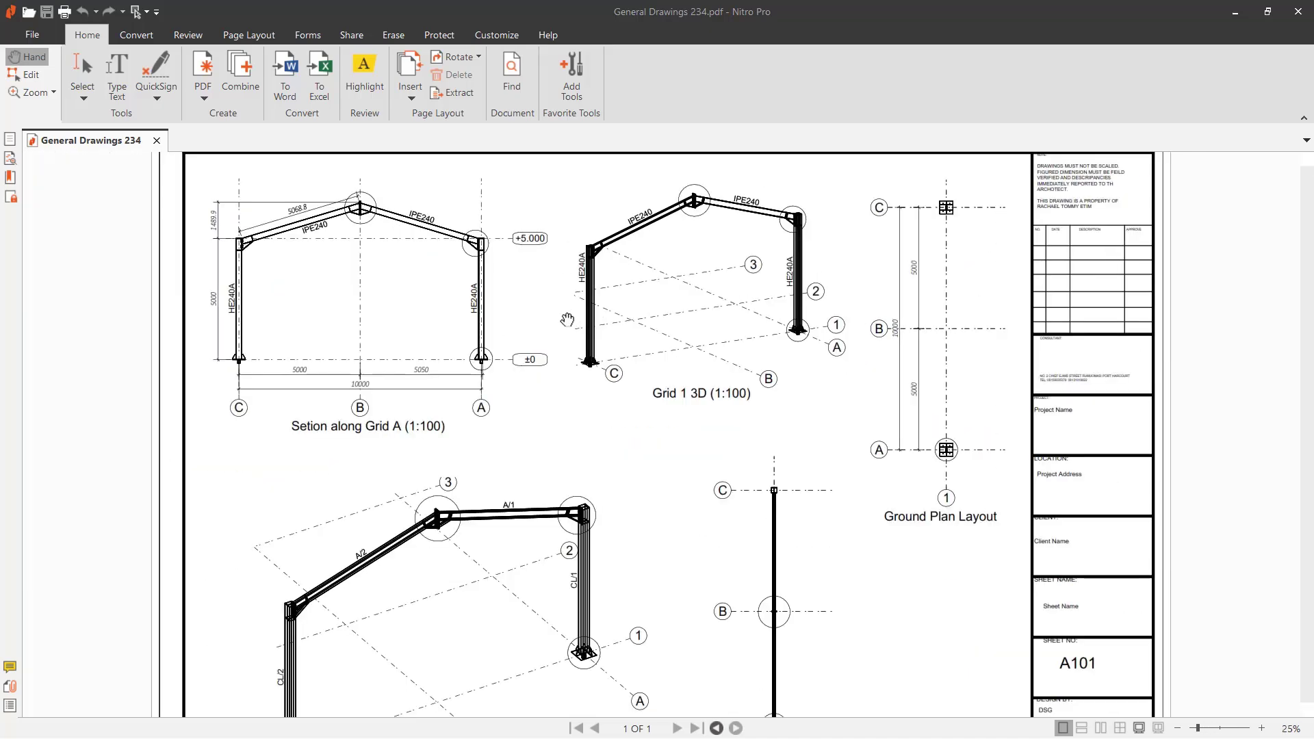
pyautogui.keyDown('ctrl'); pyautogui.scroll(2, 596, 394); pyautogui.keyUp('ctrl')
pyautogui.keyDown('ctrl'); pyautogui.scroll(2, 559, 388); pyautogui.keyUp('ctrl')
pyautogui.moveTo(573, 417); pyautogui.dragTo(567, 323)
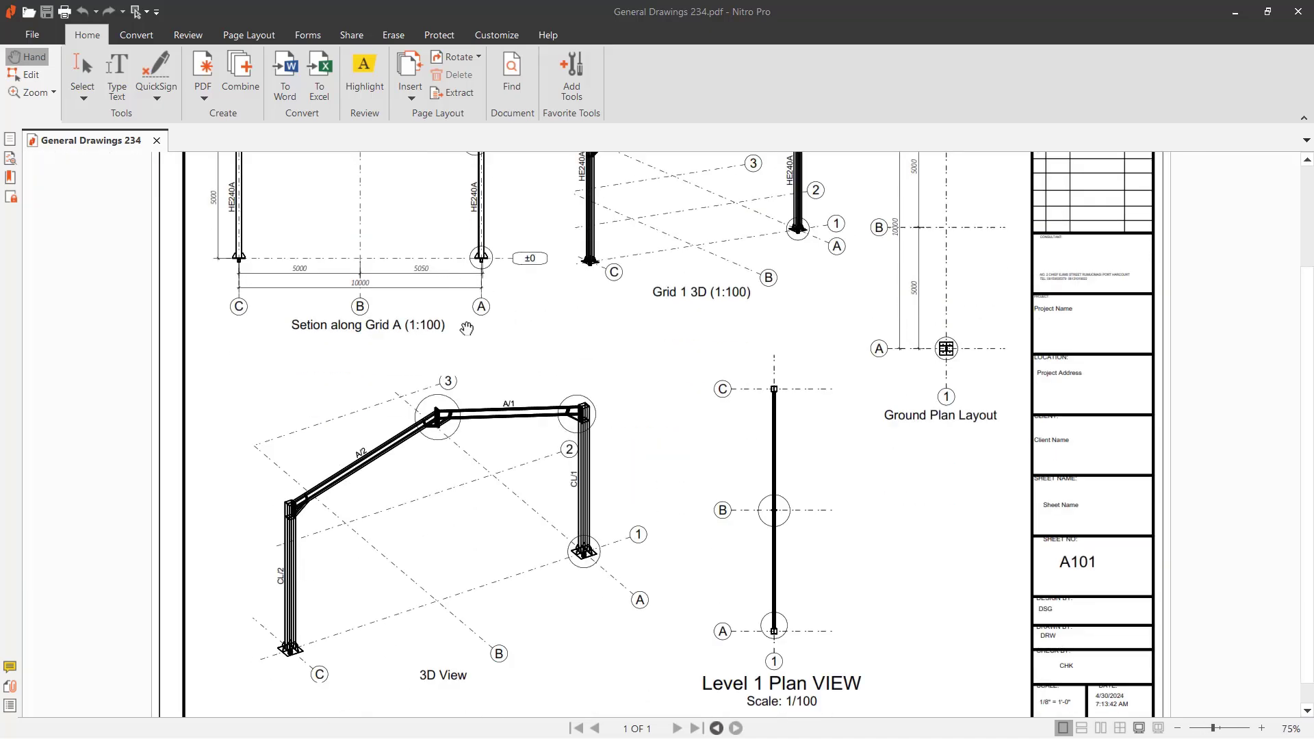
pyautogui.keyDown('ctrl'); pyautogui.scroll(-4, 577, 314); pyautogui.keyUp('ctrl')
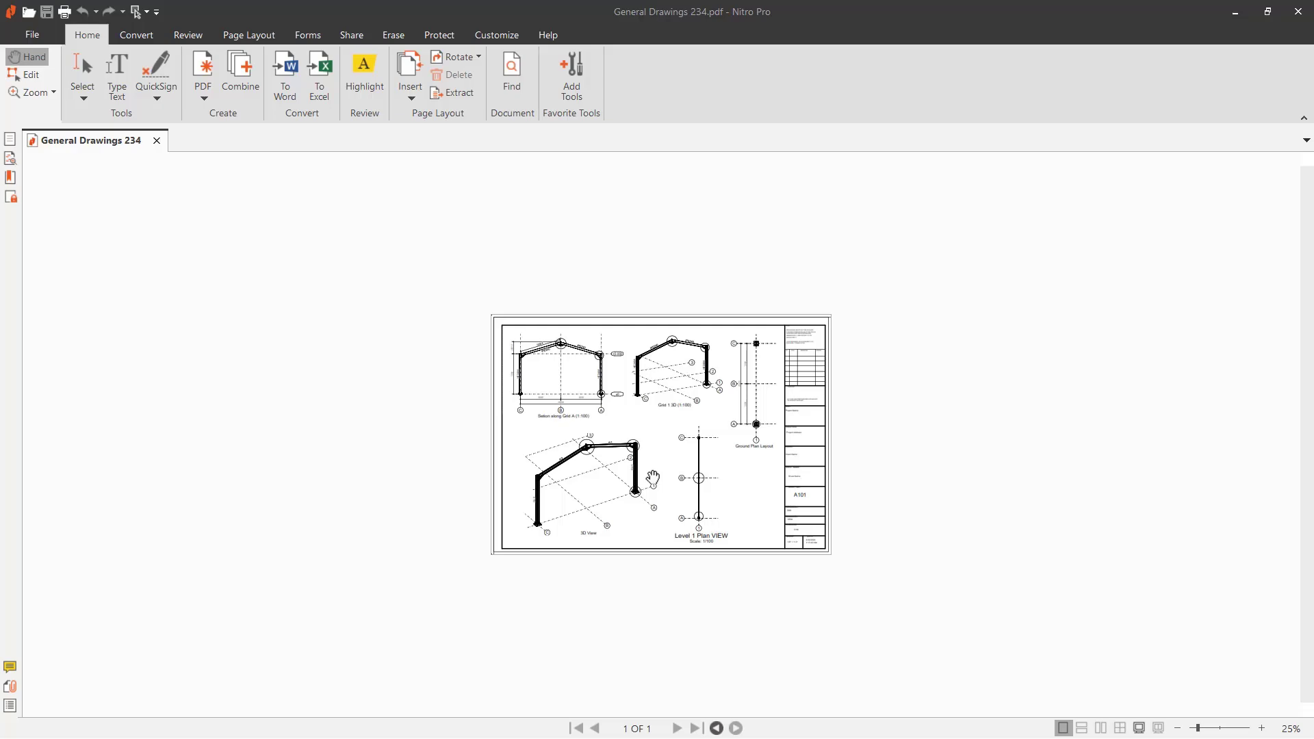
pyautogui.keyDown('ctrl'); pyautogui.scroll(2, 650, 479); pyautogui.keyUp('ctrl')
pyautogui.keyDown('ctrl'); pyautogui.scroll(-1, 637, 440); pyautogui.keyUp('ctrl')
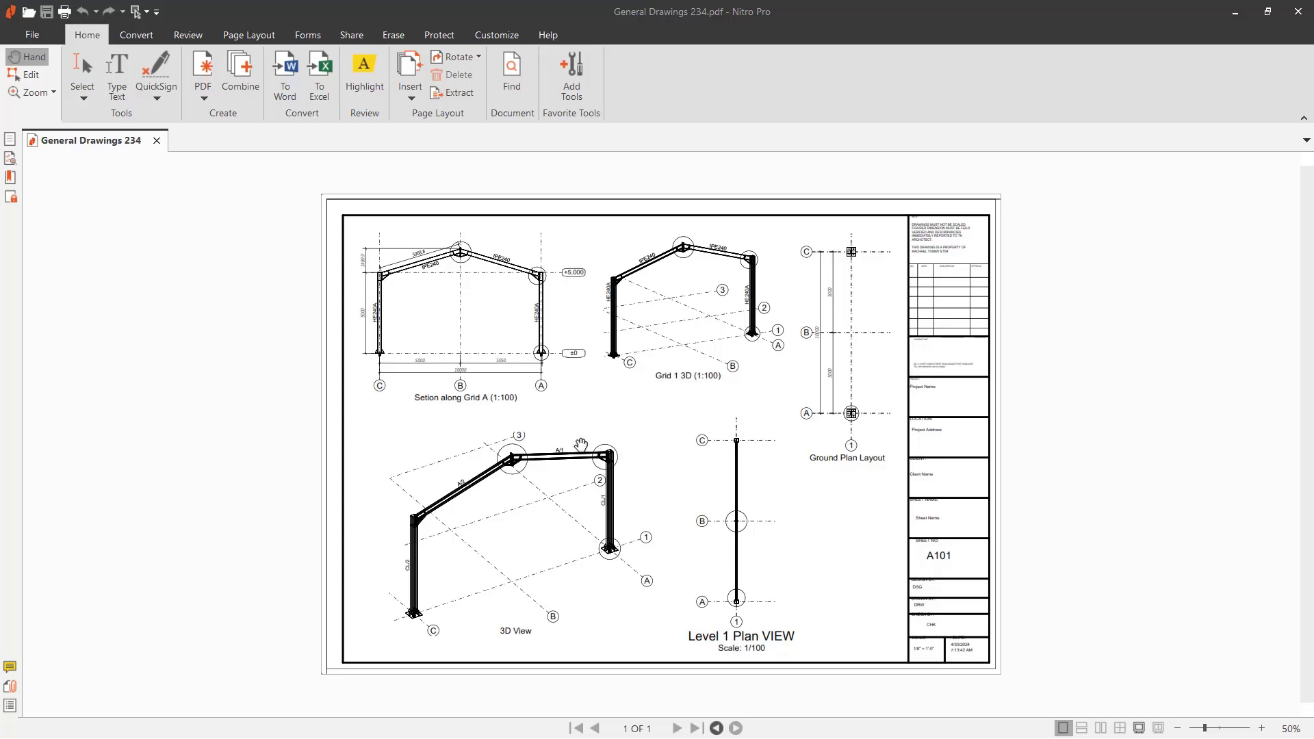
pyautogui.keyDown('ctrl'); pyautogui.scroll(2, 578, 438); pyautogui.keyUp('ctrl')
pyautogui.keyDown('ctrl'); pyautogui.scroll(-1, 606, 363); pyautogui.keyUp('ctrl')
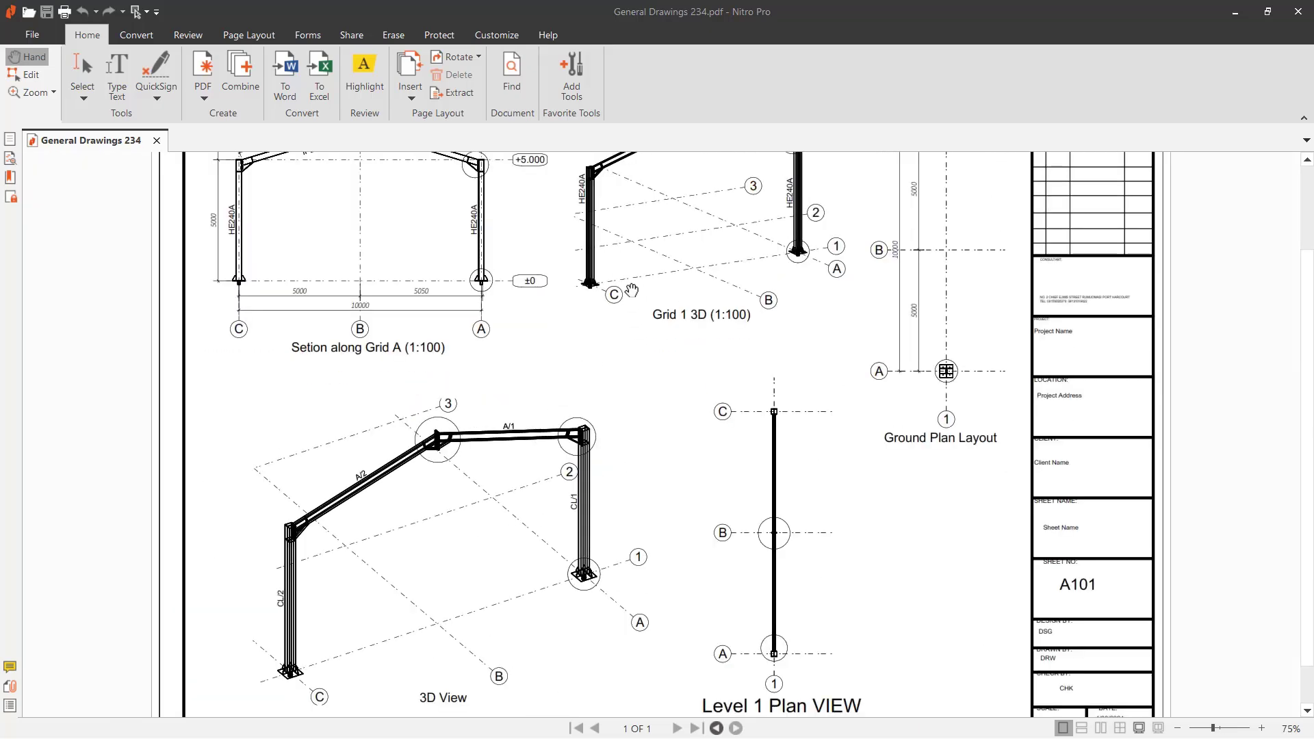
pyautogui.keyDown('ctrl'); pyautogui.scroll(-3, 629, 290); pyautogui.keyUp('ctrl')
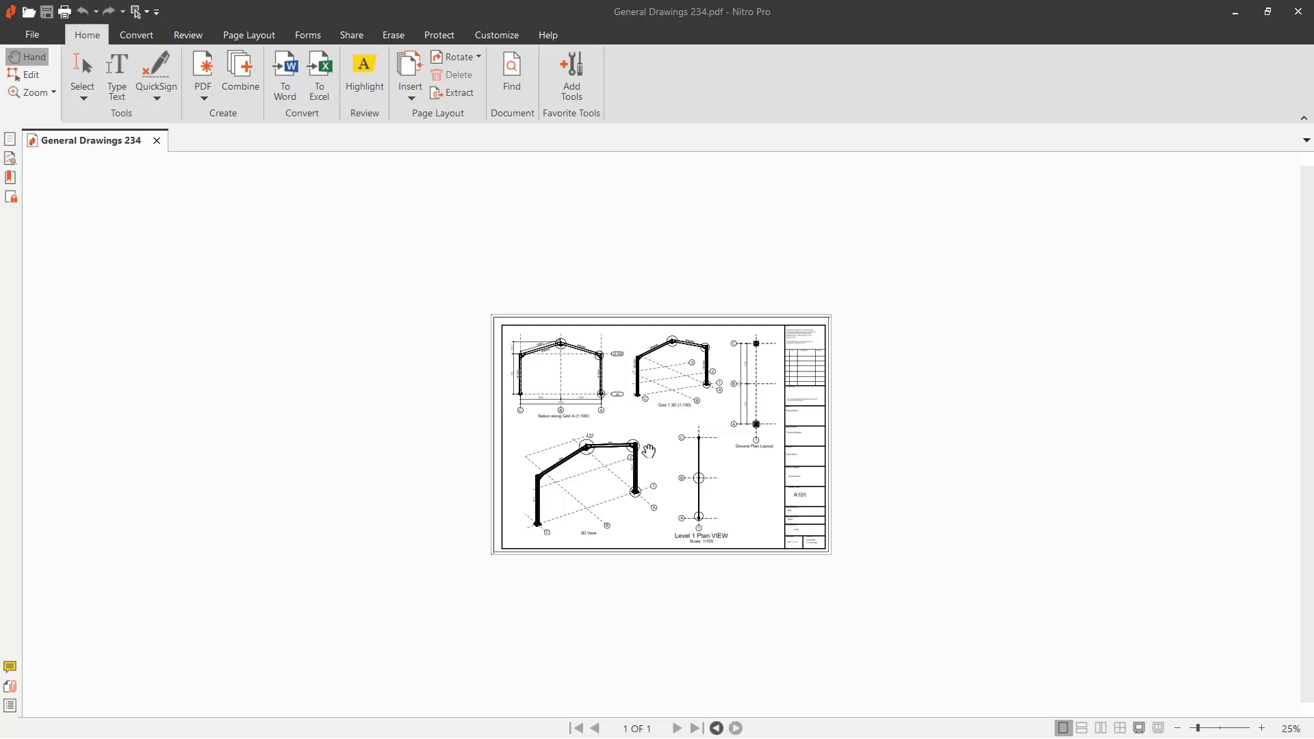
pyautogui.keyDown('ctrl'); pyautogui.scroll(2, 650, 454); pyautogui.keyUp('ctrl')
pyautogui.scroll(-1, 561, 411)
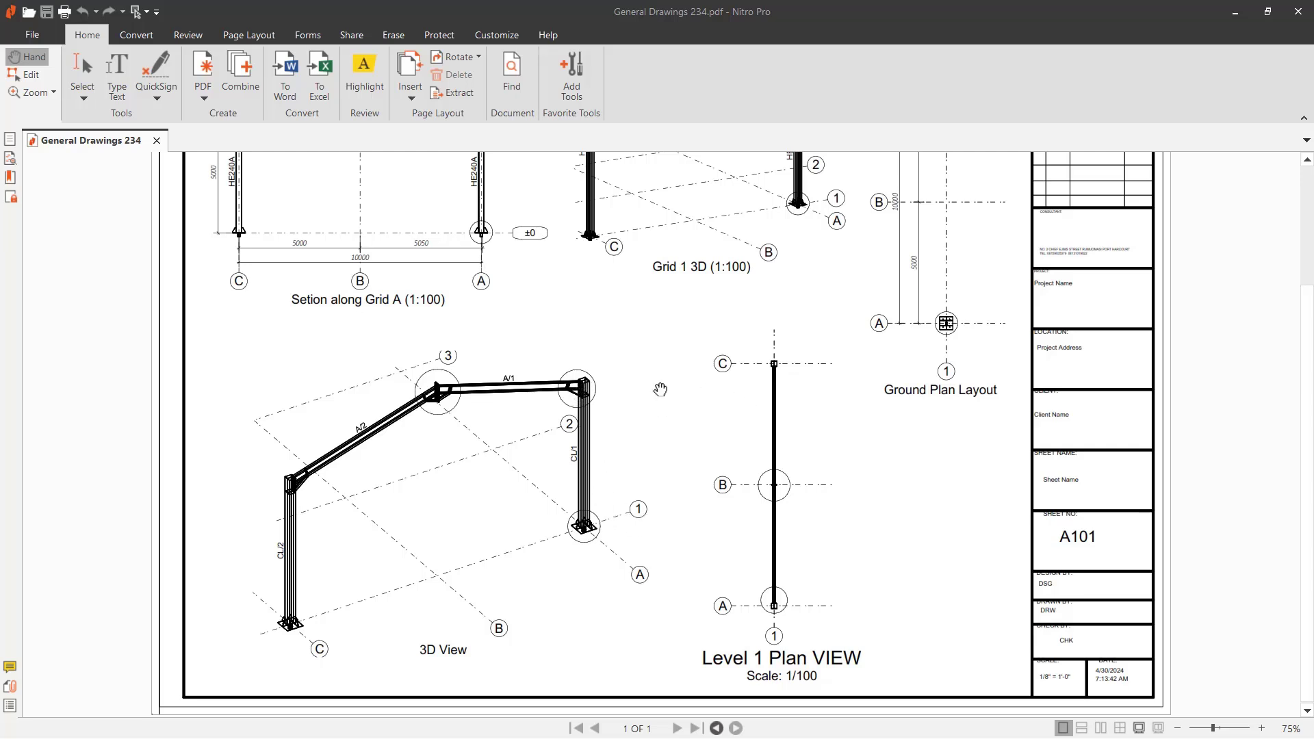
pyautogui.keyDown('ctrl'); pyautogui.scroll(-2, 634, 419); pyautogui.keyUp('ctrl')
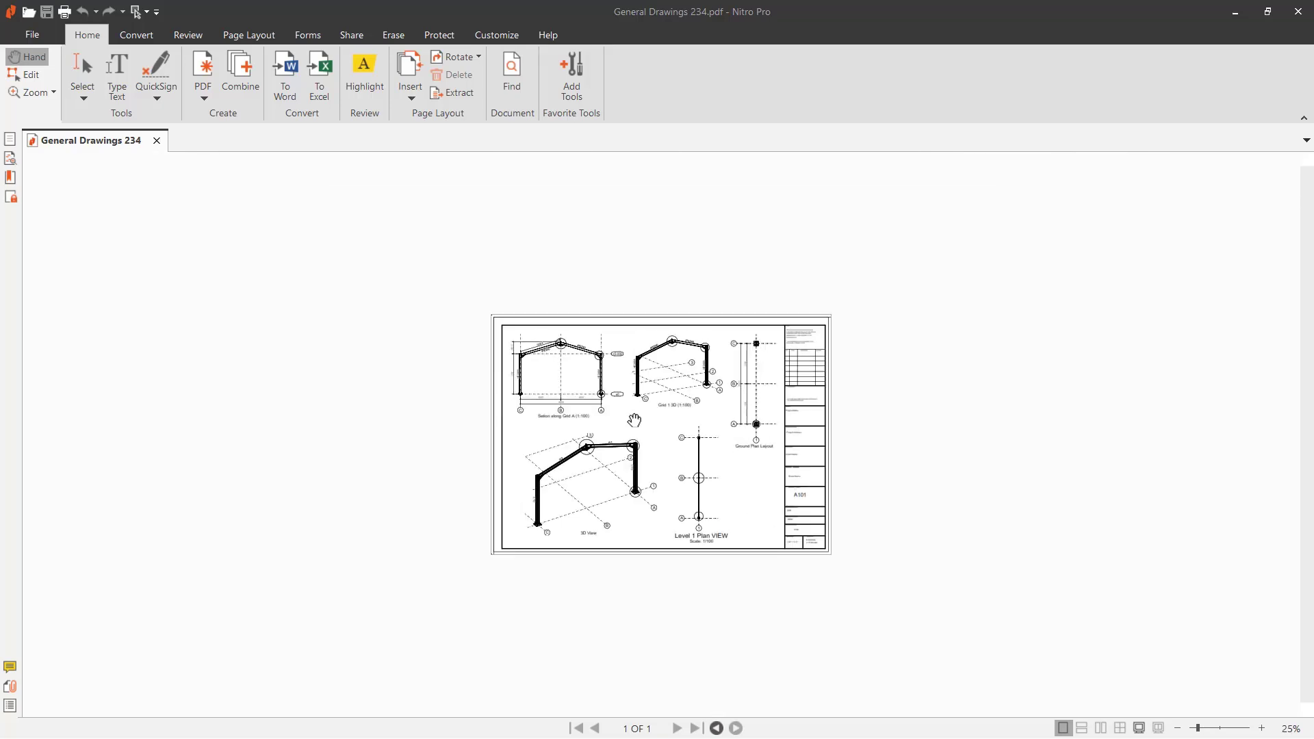
pyautogui.keyDown('ctrl'); pyautogui.scroll(2, 683, 446); pyautogui.keyUp('ctrl')
pyautogui.scroll(-1, 777, 528)
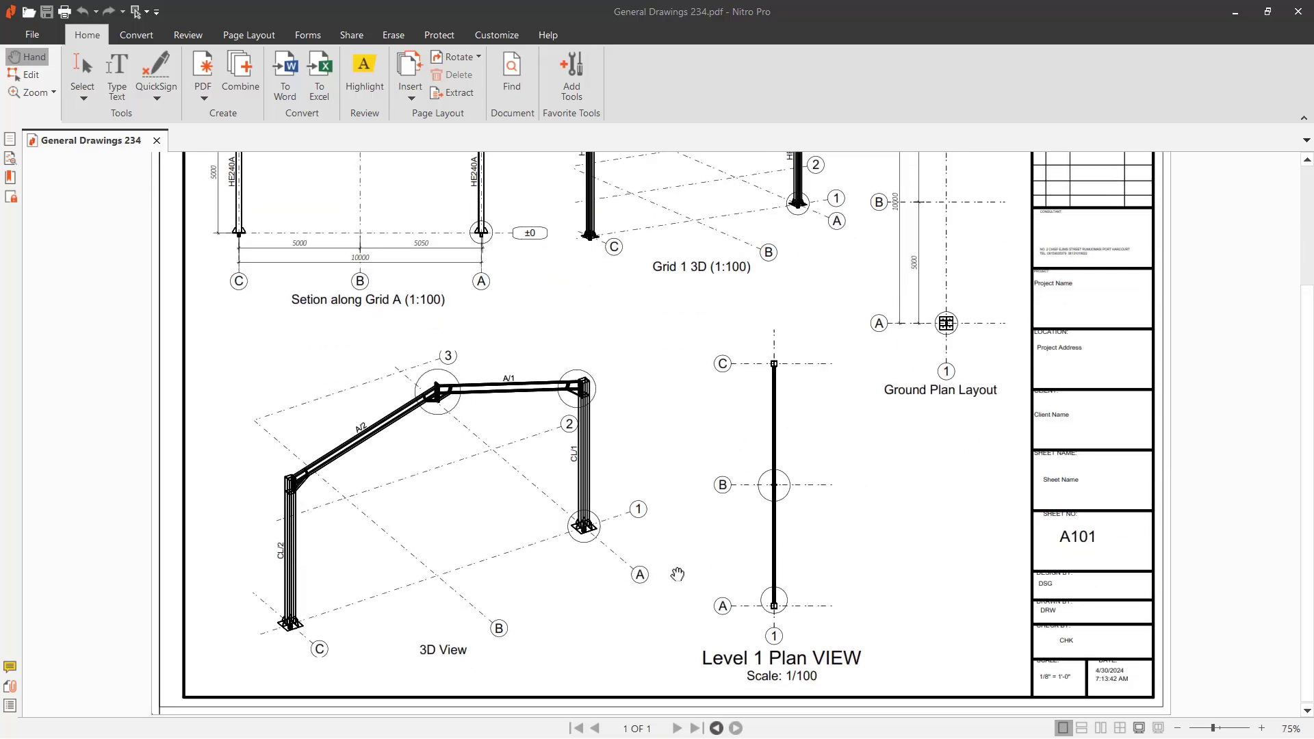
pyautogui.scroll(2, 722, 445)
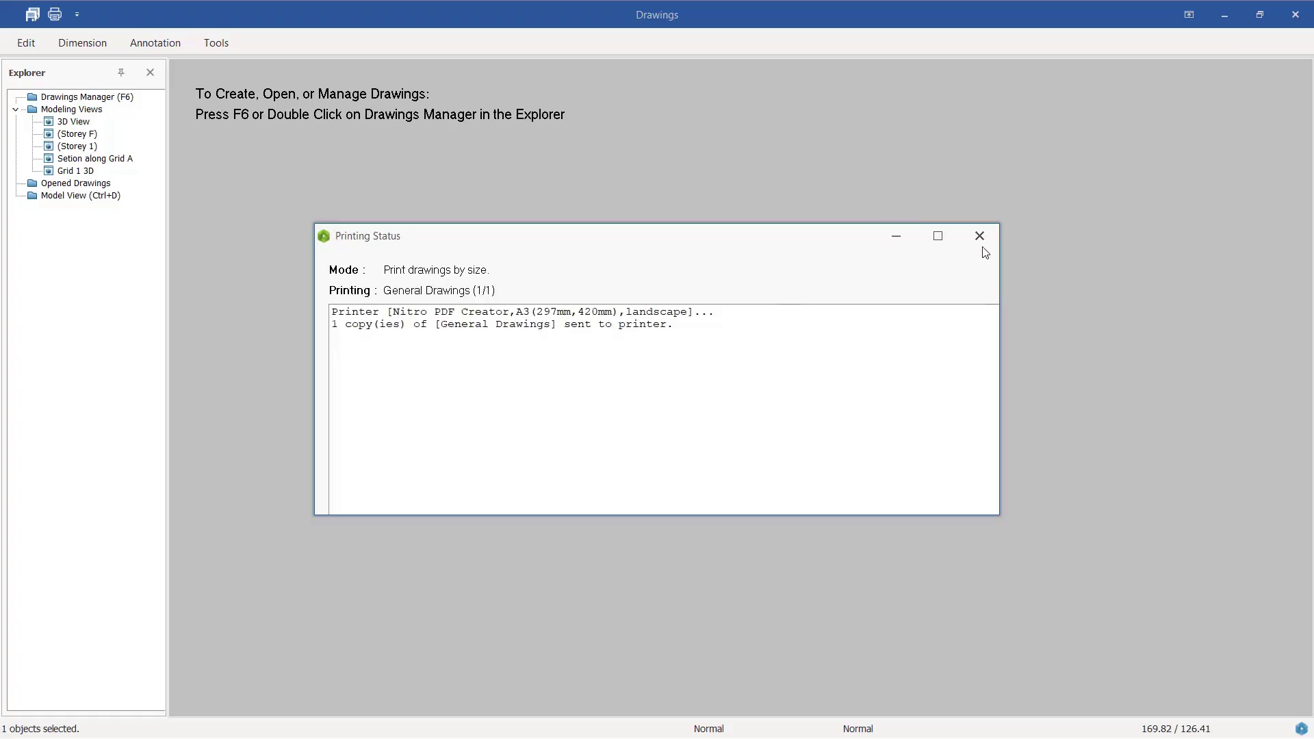
# Back in ProtaSteel's Drawings window, close the printing status report and the print dialog
pyautogui.click(980, 236)
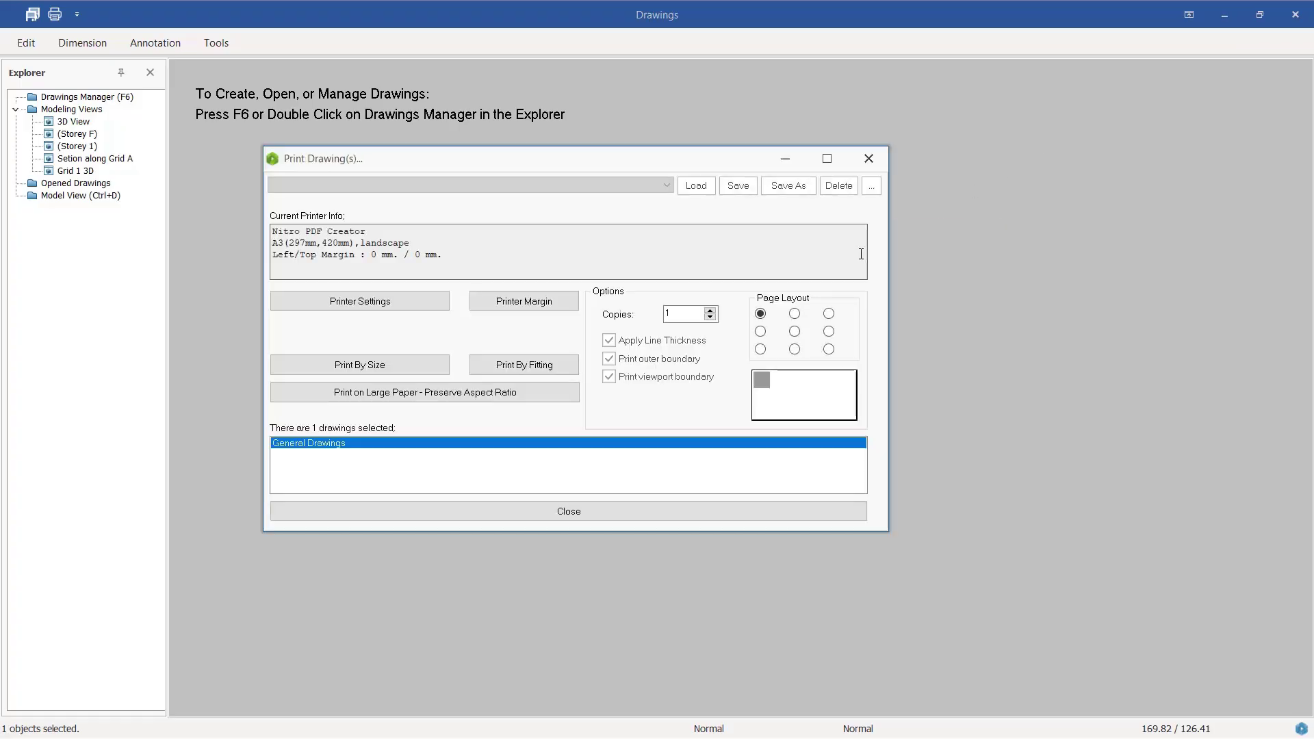
pyautogui.click(868, 158)
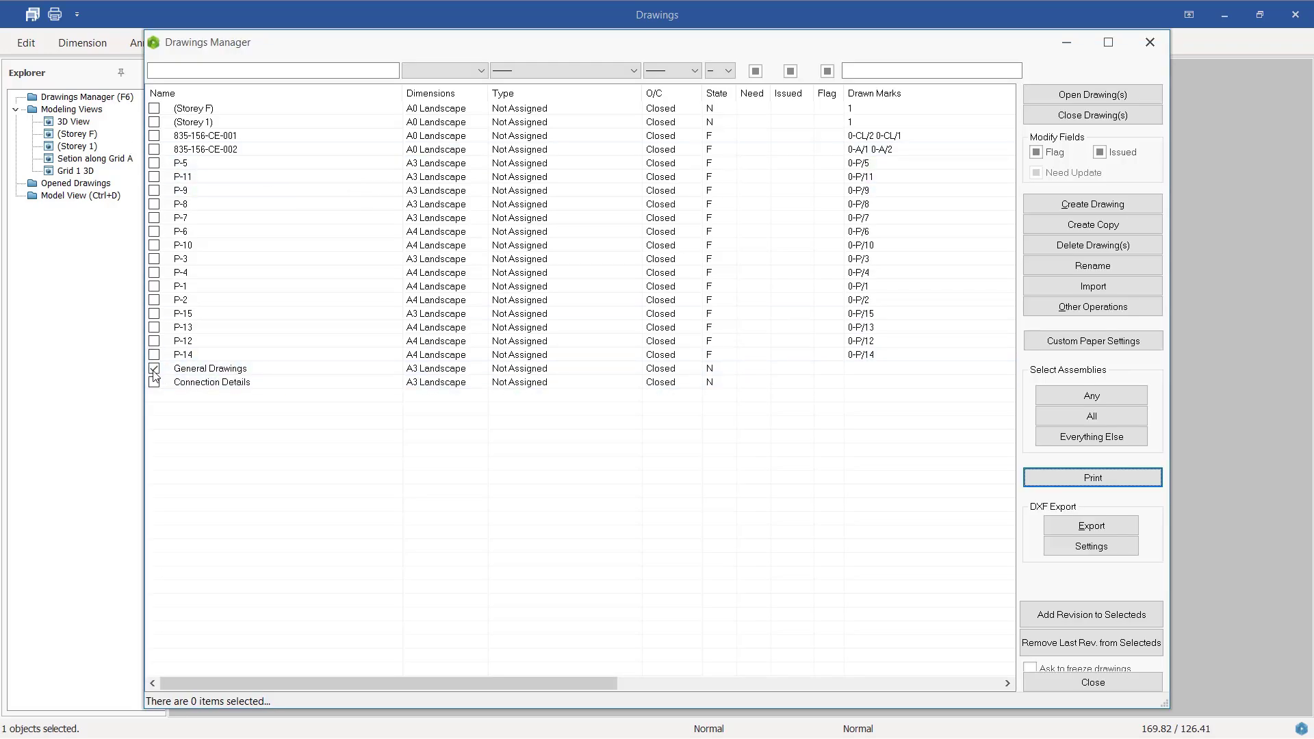
pyautogui.press('super')
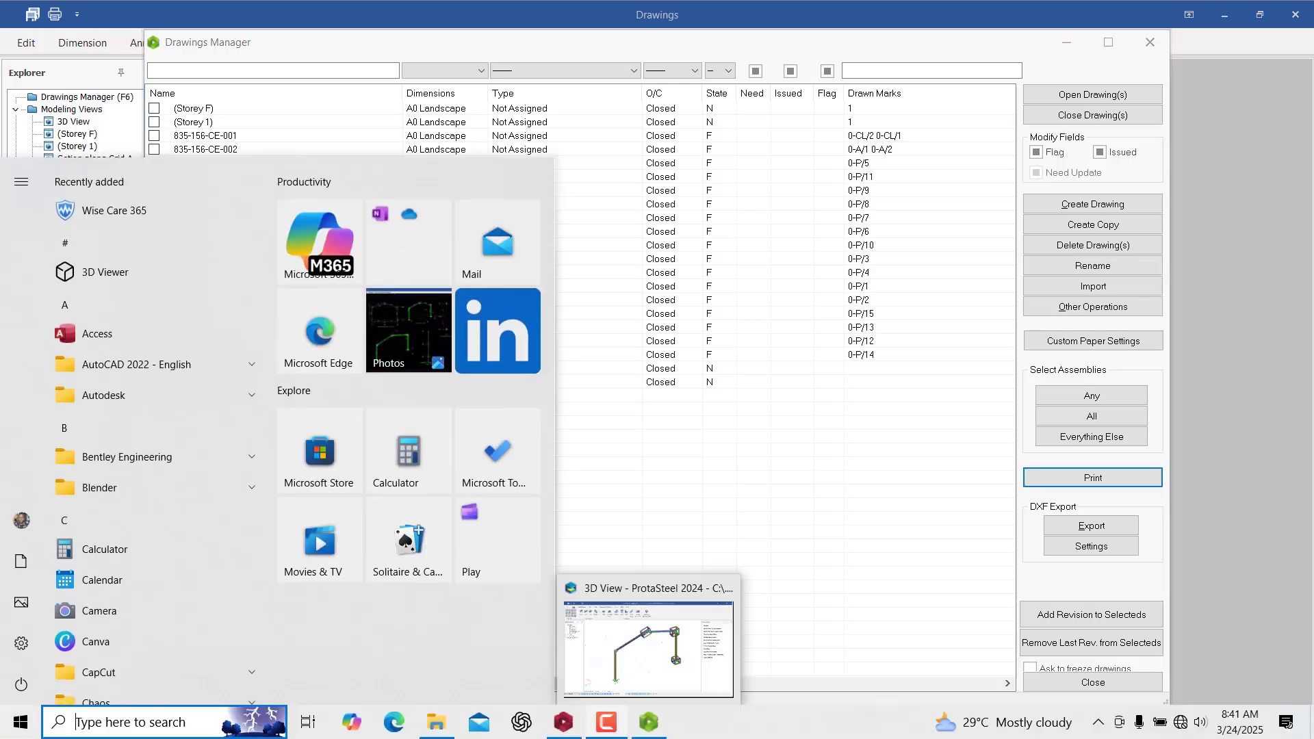
pyautogui.moveTo(605, 727)
pyautogui.moveTo(563, 727)
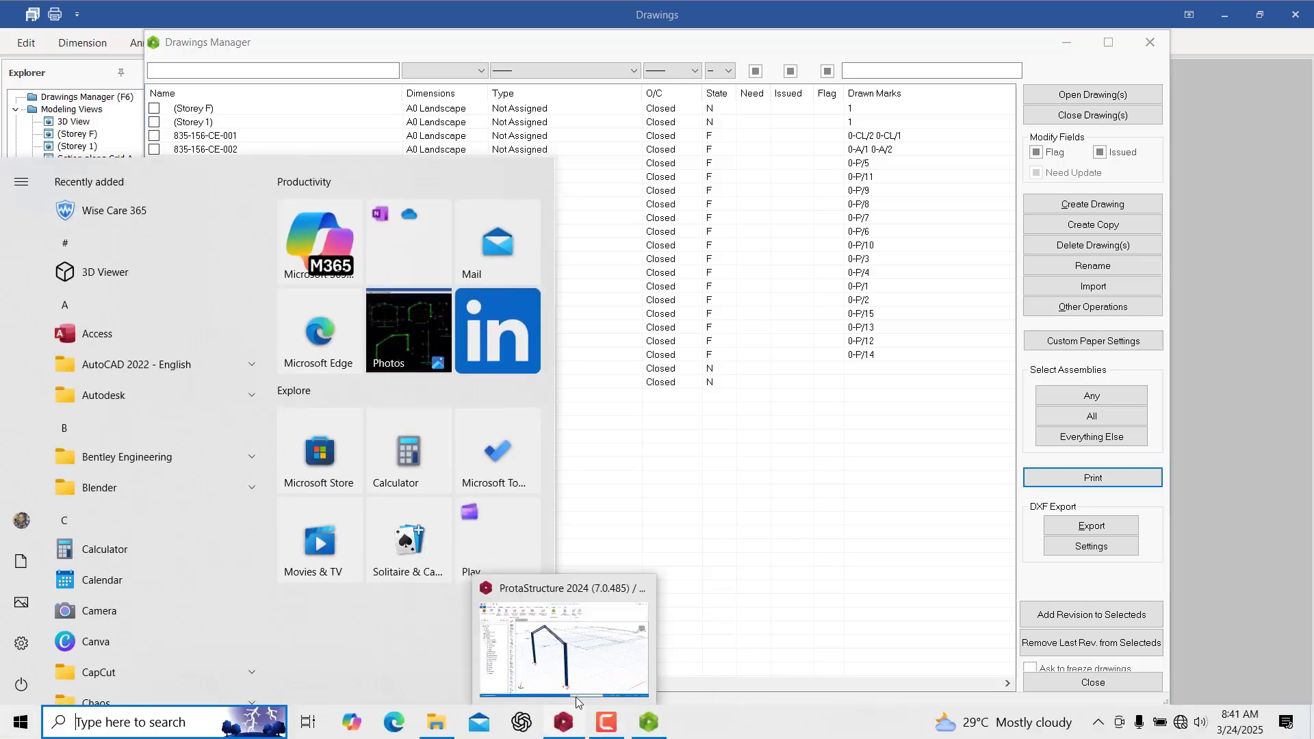
pyautogui.click(871, 473)
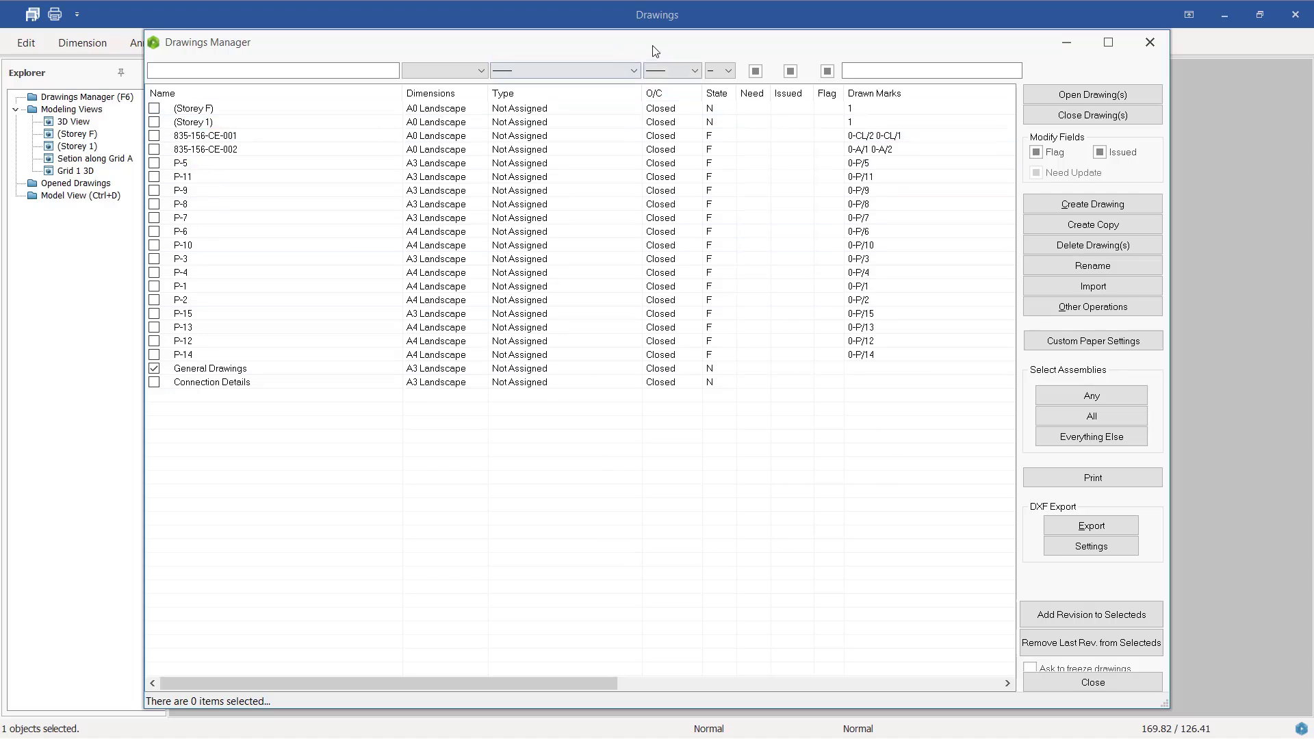
pyautogui.moveTo(655, 51); pyautogui.dragTo(679, 98)
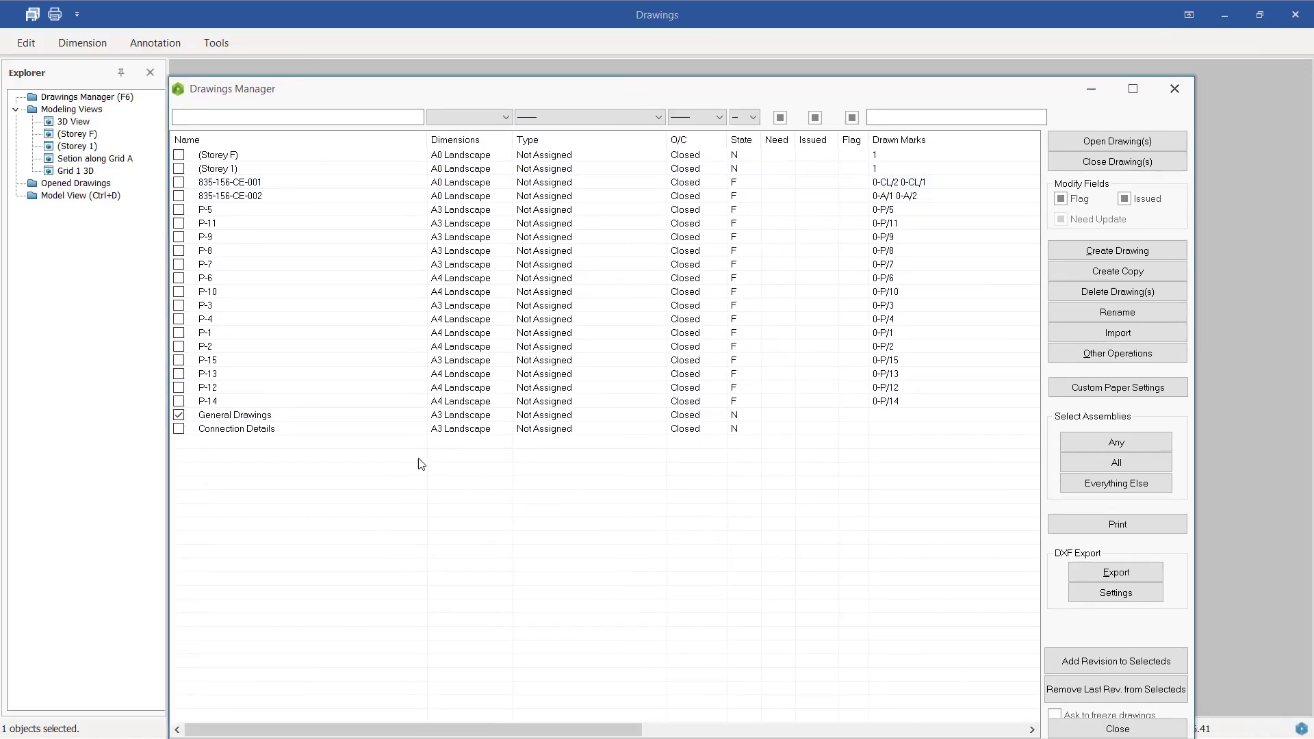